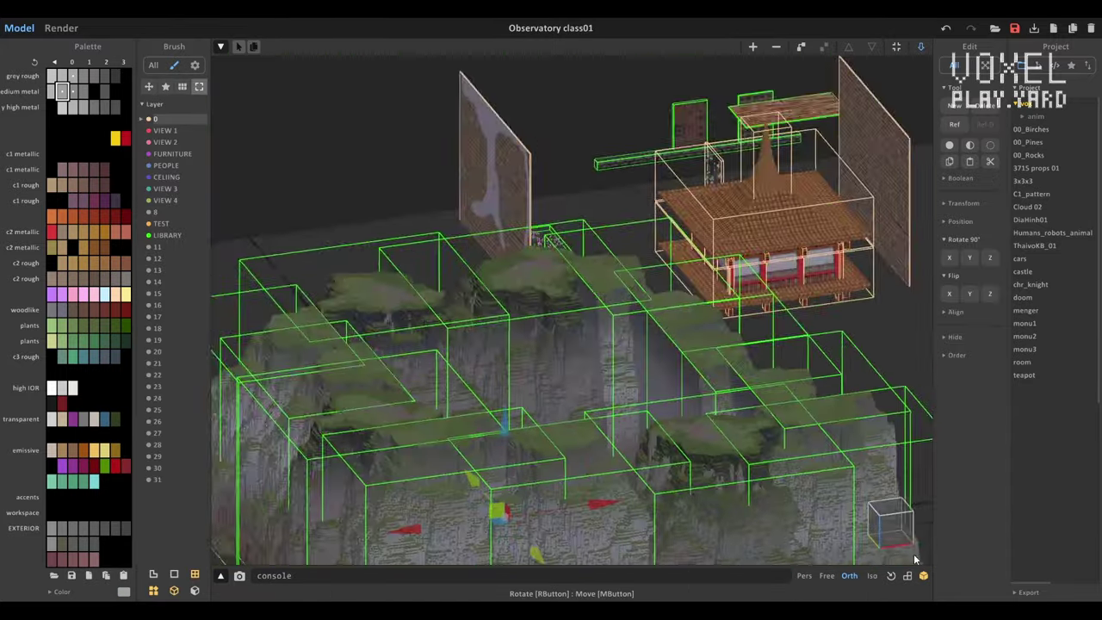
- Arrange the mossy cliff pieces into a ring enclosing the grey stone floor
right_drag(915, 560, 699, 292)
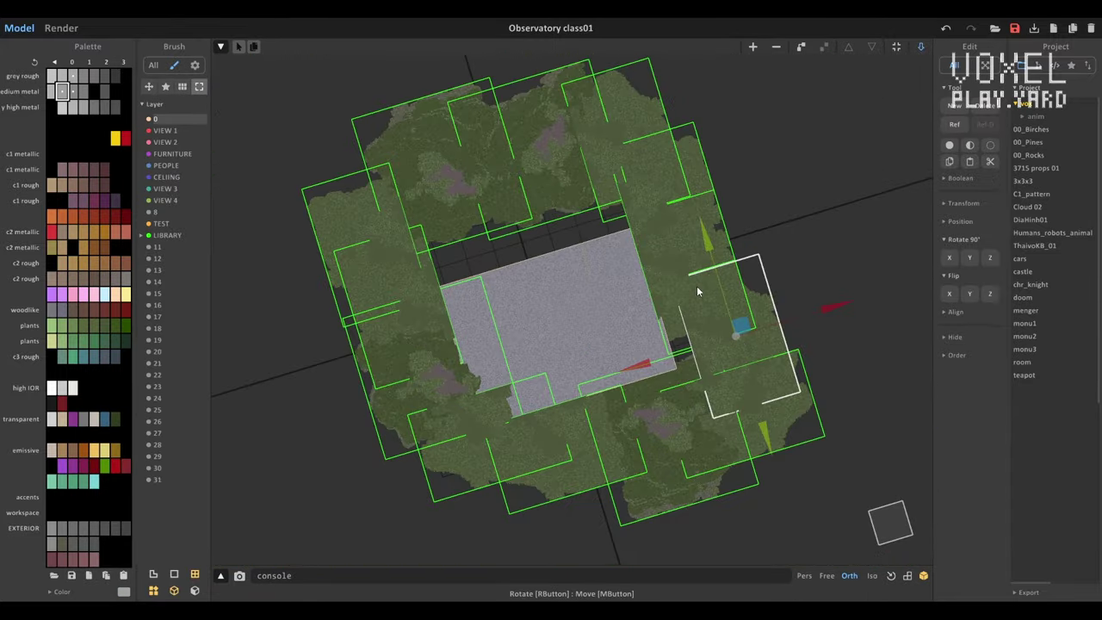
right_drag(861, 328, 728, 351)
mouse_move(796, 197)
right_down()
mouse_move(479, 338)
mouse_move(654, 379)
mouse_move(712, 405)
mouse_move(713, 387)
mouse_move(544, 395)
mouse_move(671, 250)
mouse_move(714, 344)
mouse_move(639, 405)
mouse_move(672, 327)
mouse_move(707, 448)
mouse_move(724, 435)
mouse_move(751, 448)
mouse_move(713, 519)
mouse_move(678, 368)
mouse_move(714, 418)
right_up()
- Carve the stepped 40 × 40 × 256 rock pillar into an eroded shape using a 3D voxel eraser of size 4
key(Tab)
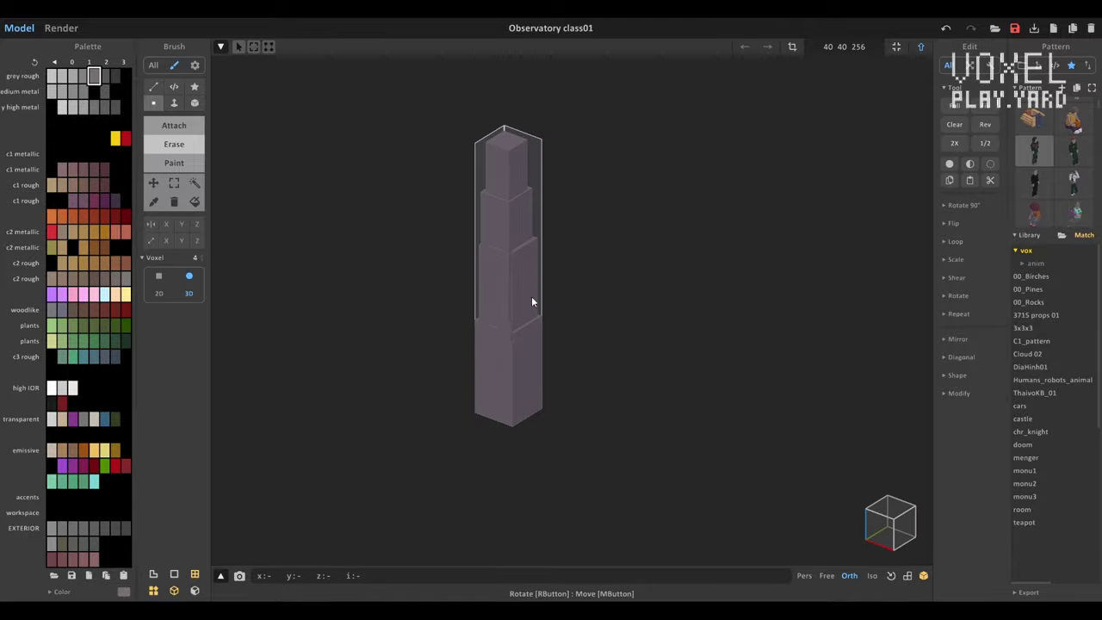
scroll(344, 296, up, 3)
scroll(290, 339, down, 3)
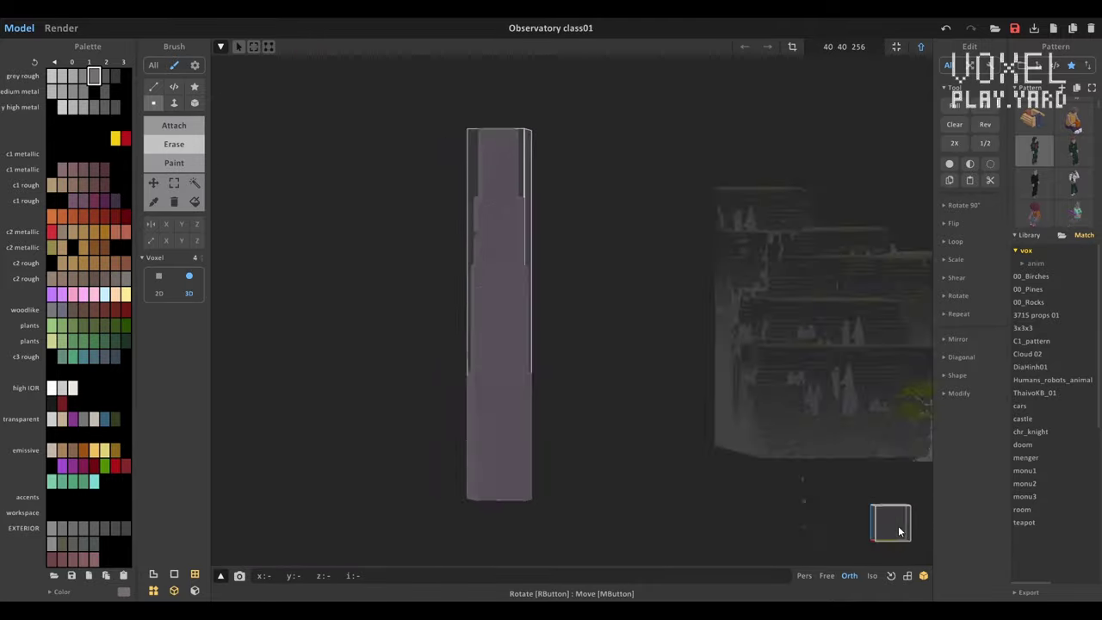
key(m)
right_drag(426, 290, 590, 432)
right_drag(508, 352, 533, 463)
right_drag(460, 289, 502, 398)
scroll(502, 398, down, 5)
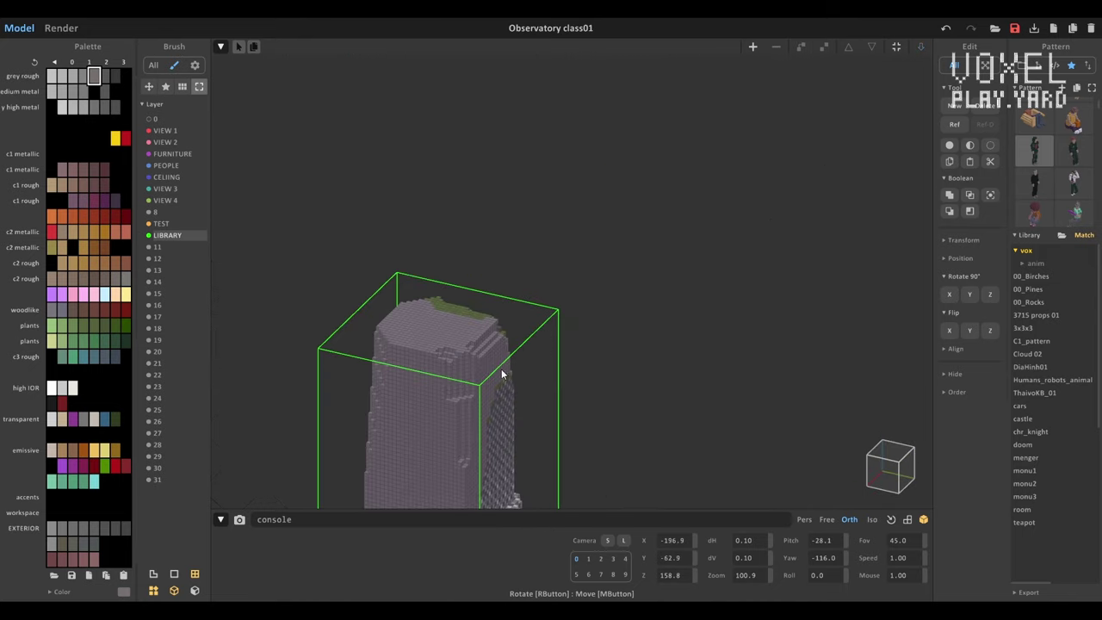
- Paint grey rock streaks on the upper part of the tall pillar with the 3D voxel brush
double_click(501, 369)
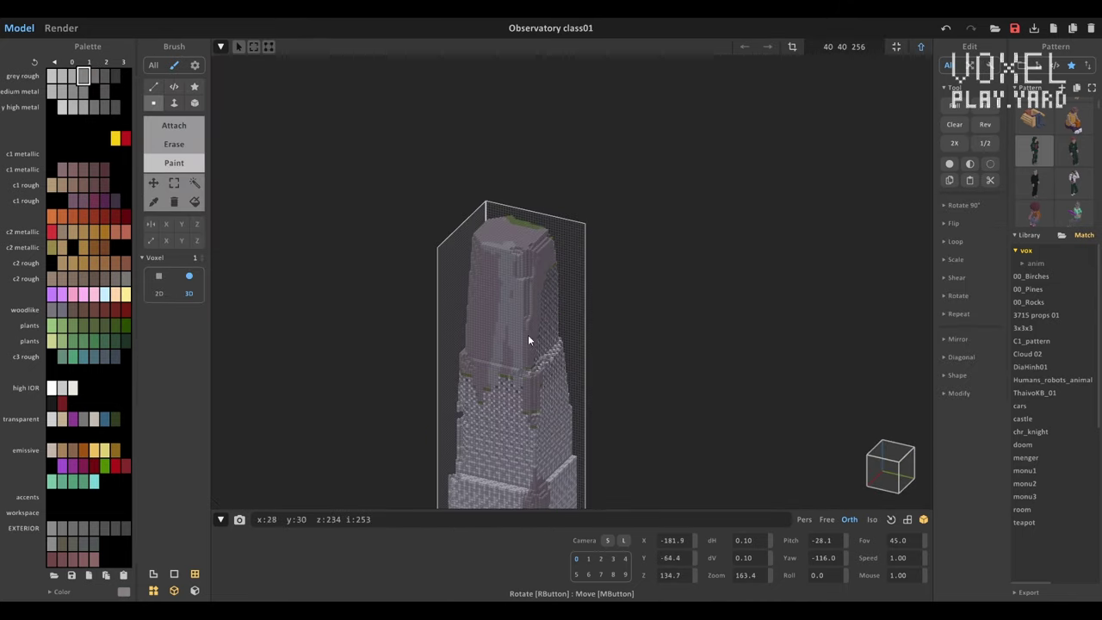
right_drag(493, 218, 670, 210)
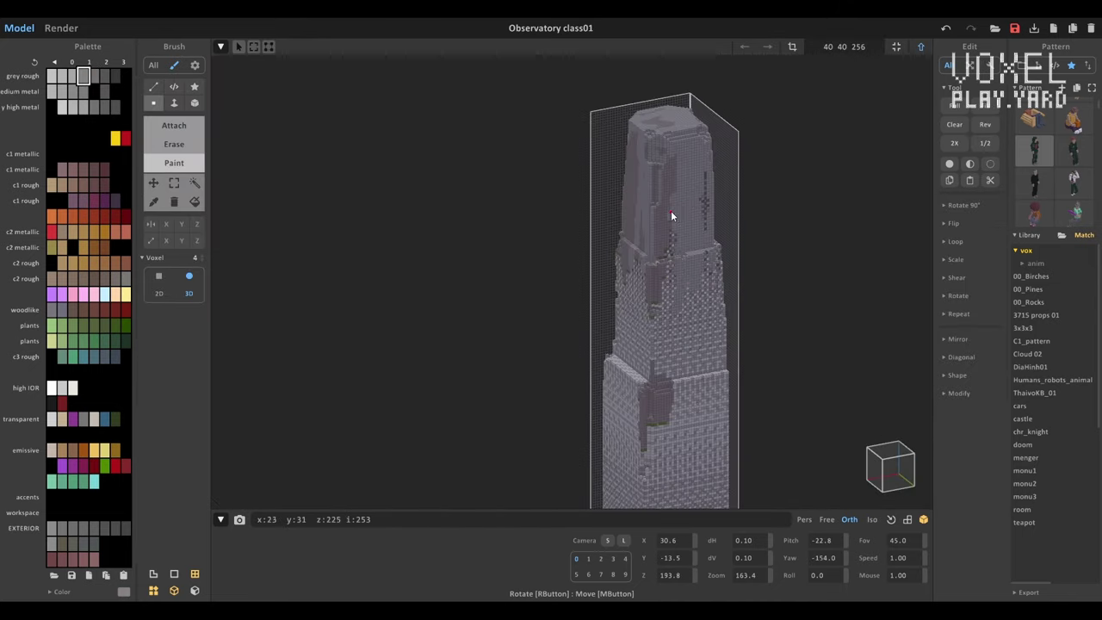
key(f)
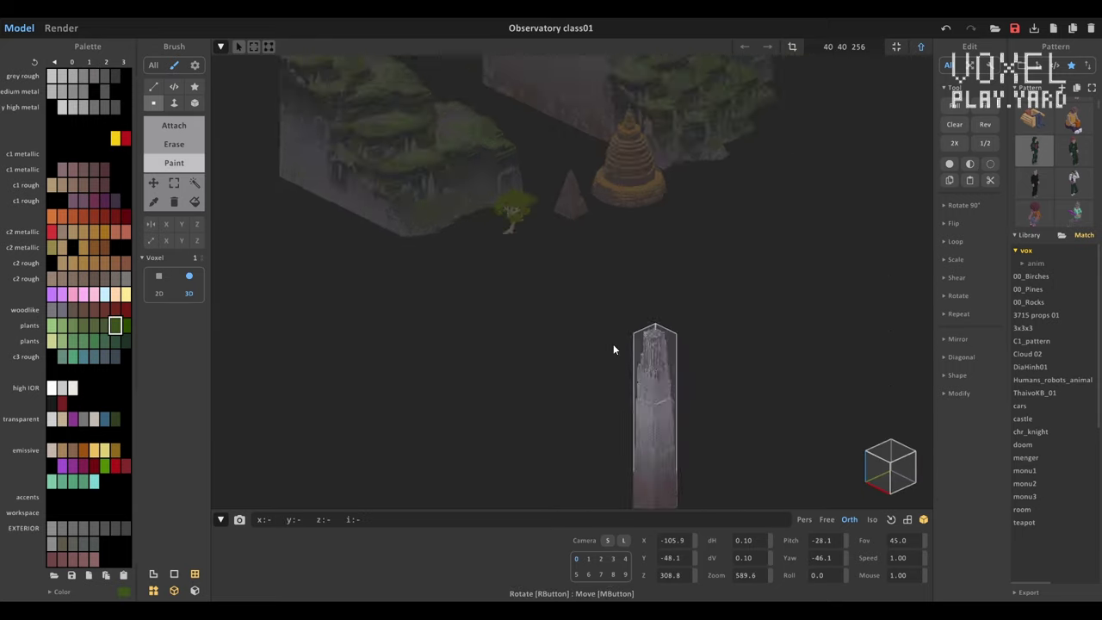
- Paint dark green moss patches along the pillar's ledges with a 3D voxel brush of size 2
click(204, 257)
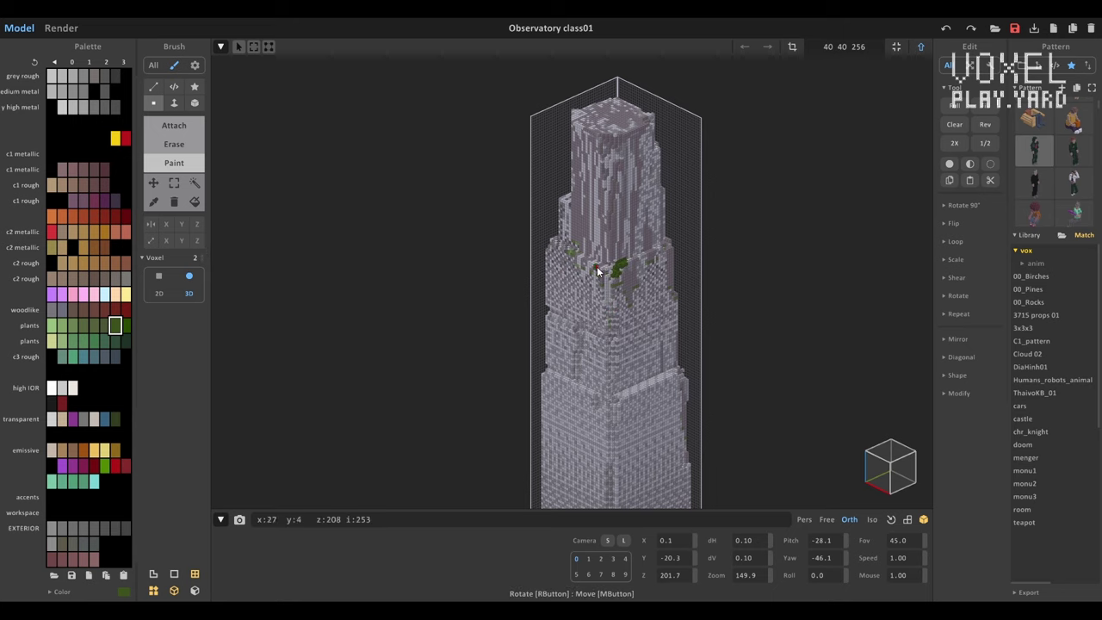
middle_drag(601, 272, 603, 327)
drag(594, 405, 663, 344)
mouse_move(663, 345)
right_down()
mouse_move(644, 385)
mouse_move(498, 311)
mouse_move(464, 414)
mouse_move(542, 444)
right_up()
scroll(542, 443, down, 3)
mouse_move(611, 375)
right_down()
mouse_move(527, 374)
mouse_move(522, 332)
mouse_move(582, 265)
mouse_move(568, 369)
right_up()
key(w)
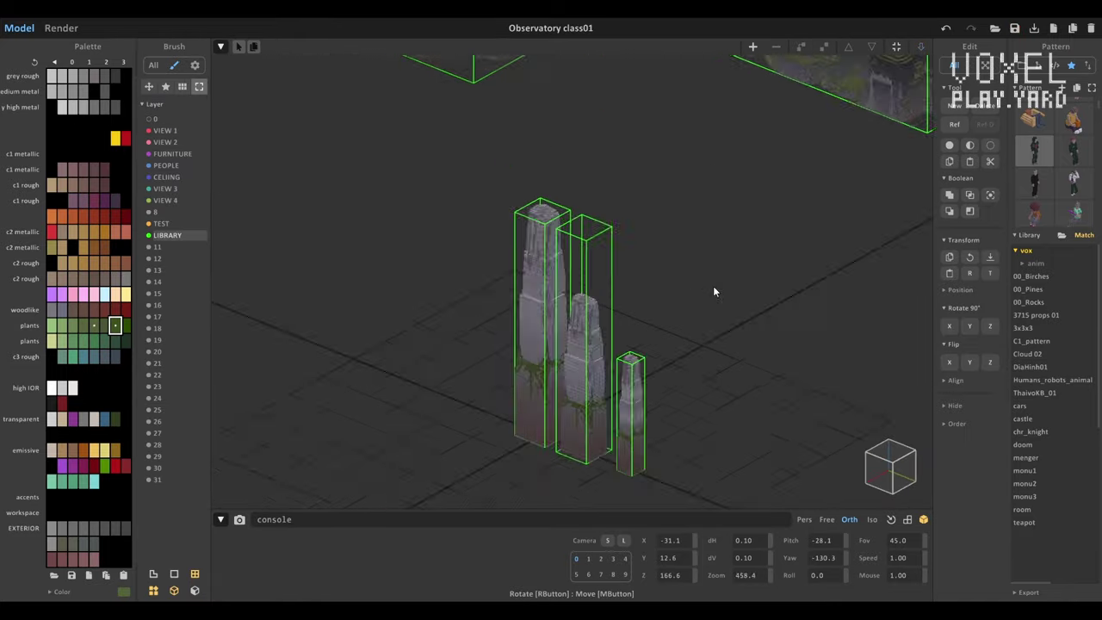
- Group copies of the smaller mossy pillars around a copy of the tallest pillar
right_drag(522, 289, 648, 381)
scroll(648, 381, up, 4)
right_drag(871, 256, 586, 300)
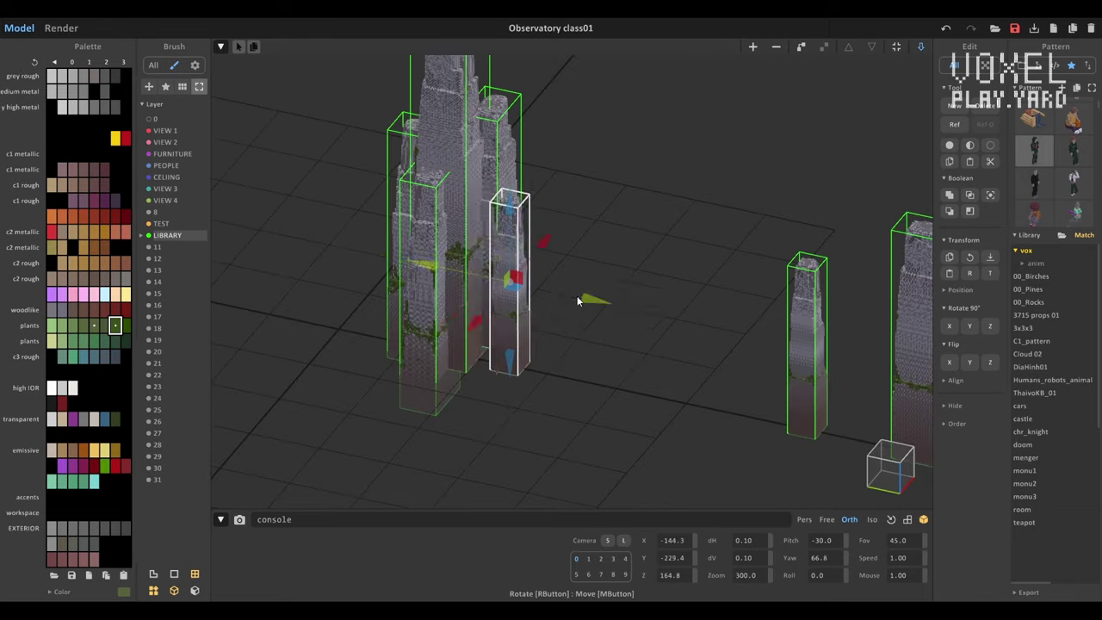
- Complete the pillar cluster and place a duplicate of the whole cluster beside it
scroll(585, 301, up, 5)
right_drag(568, 413, 585, 163)
scroll(586, 163, up, 1)
scroll(586, 166, down, 5)
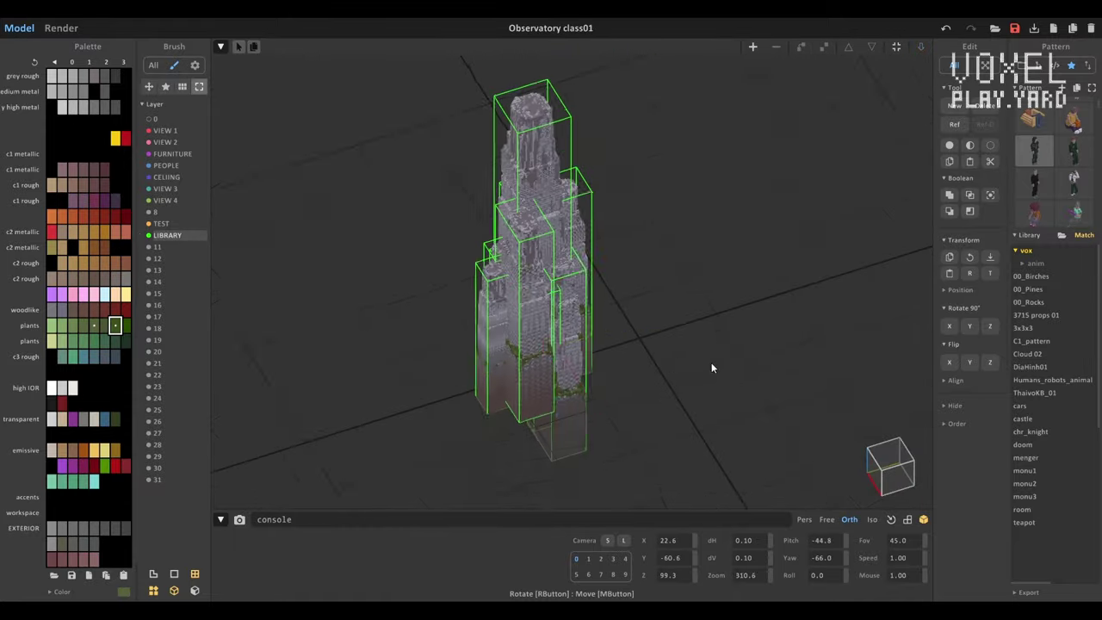
right_drag(714, 369, 689, 371)
scroll(702, 388, up, 2)
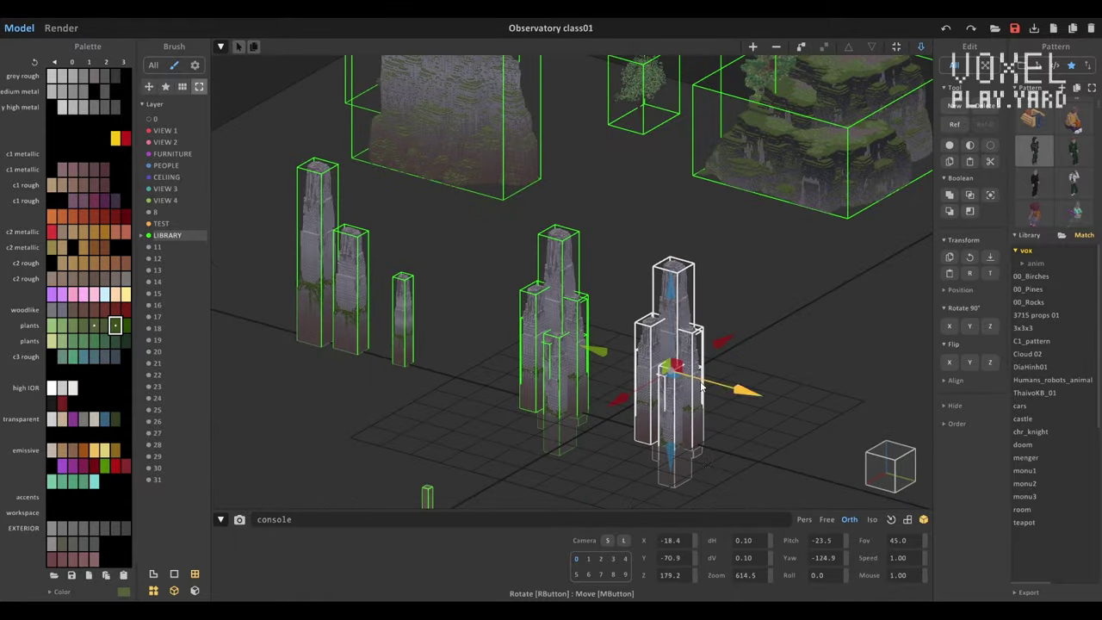
- Trim the lower ends of the first pillars in the duplicated cluster at ground level by resizing their volumes
key(Tab)
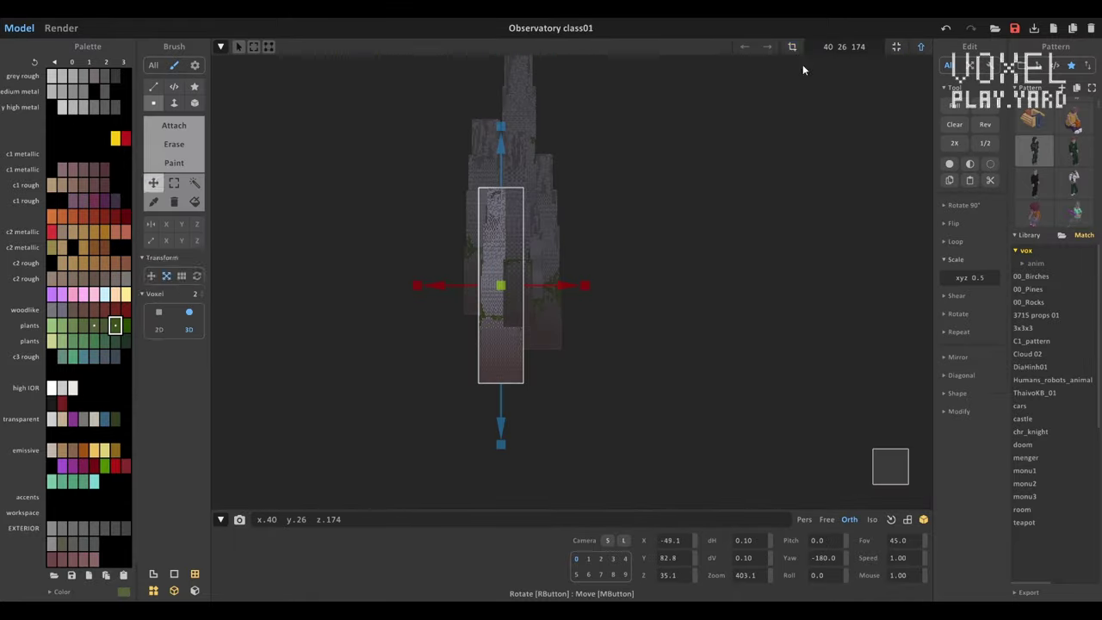
key(Tab)
key(Tab)
scroll(568, 377, up, 5)
key(Tab)
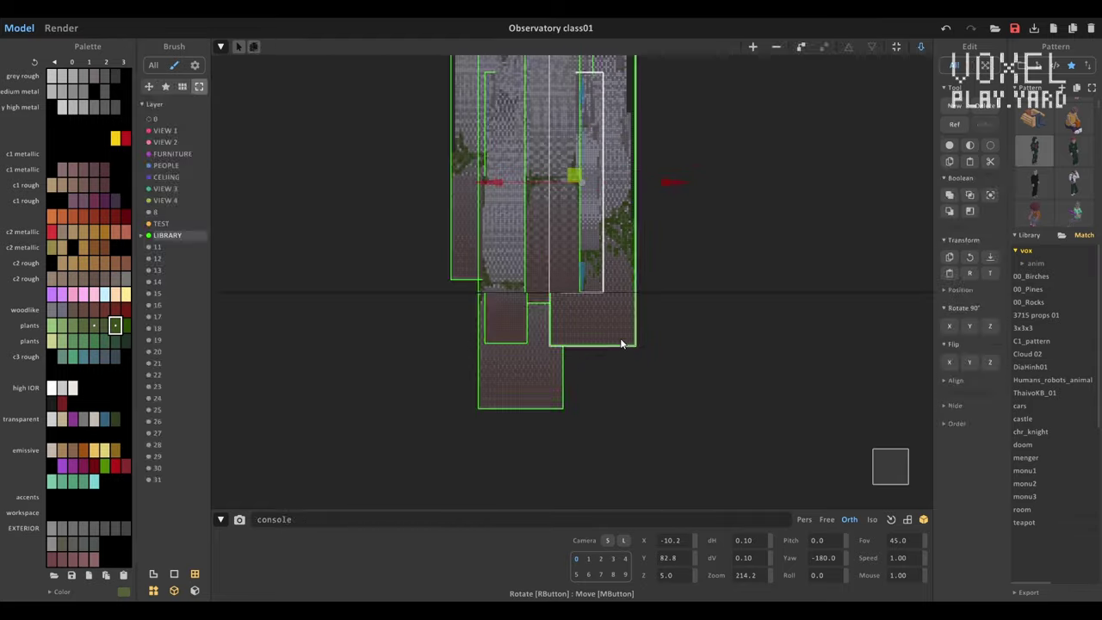
click(543, 365)
key(Tab)
key(Tab)
- Crop the base of the 20 × 20 pillar to a height of 104 and trim the neighbouring wide pillar at ground level
click(514, 338)
key(Tab)
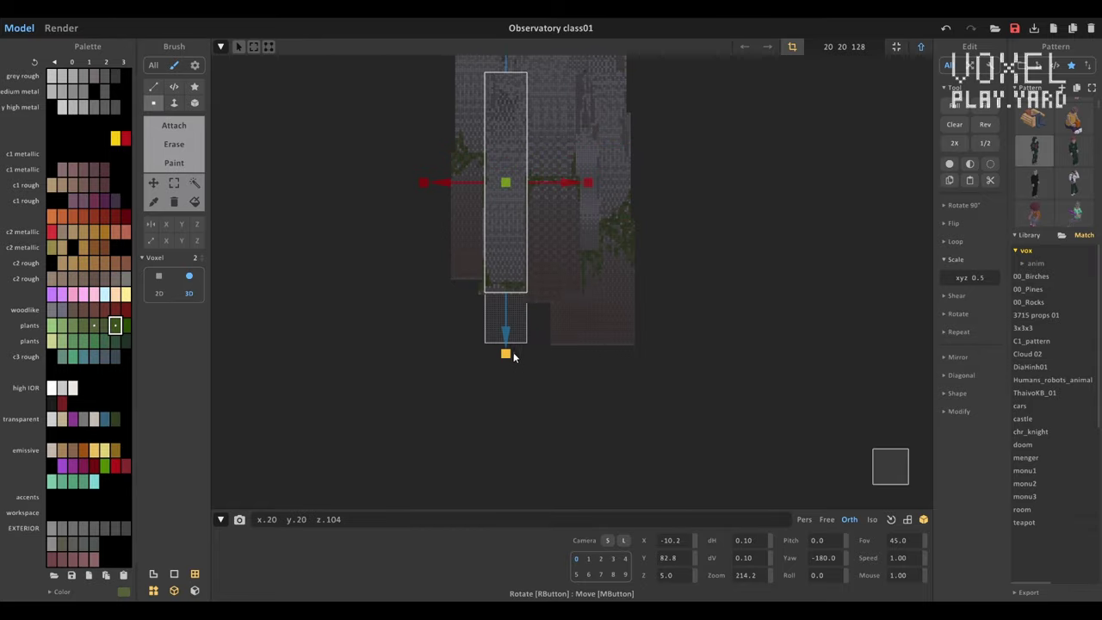
key(Tab)
click(577, 345)
key(Tab)
key(Tab)
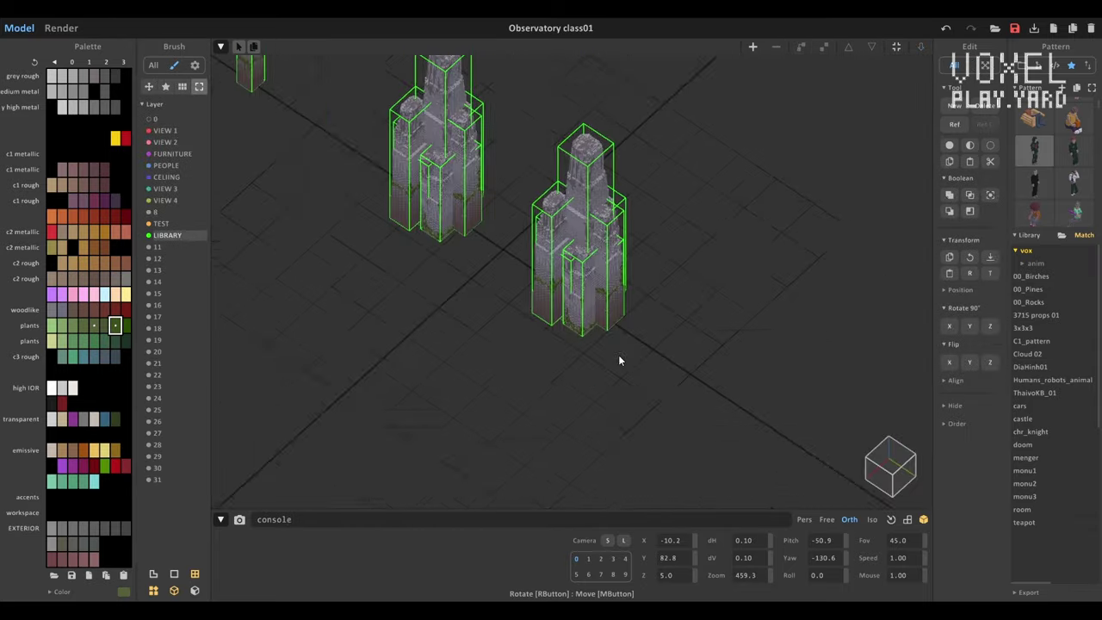
- Tilt a copy of the merged pillar cluster and turn another upright copy 90° about the Z axis
key(Tab)
key(r)
right_drag(687, 201, 815, 275)
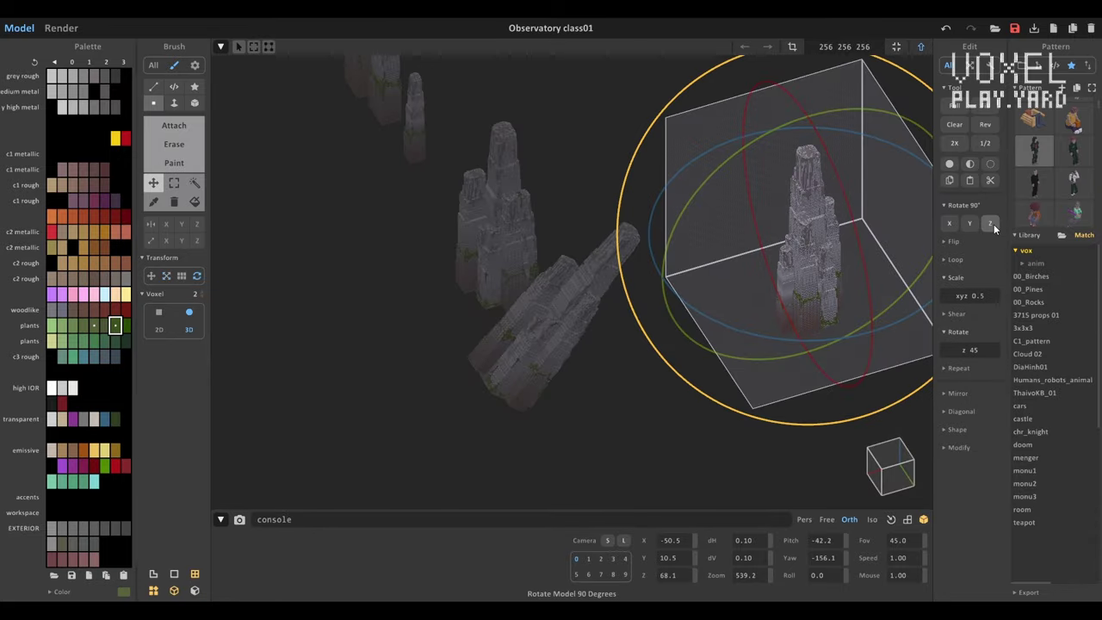
click(992, 224)
key(Tab)
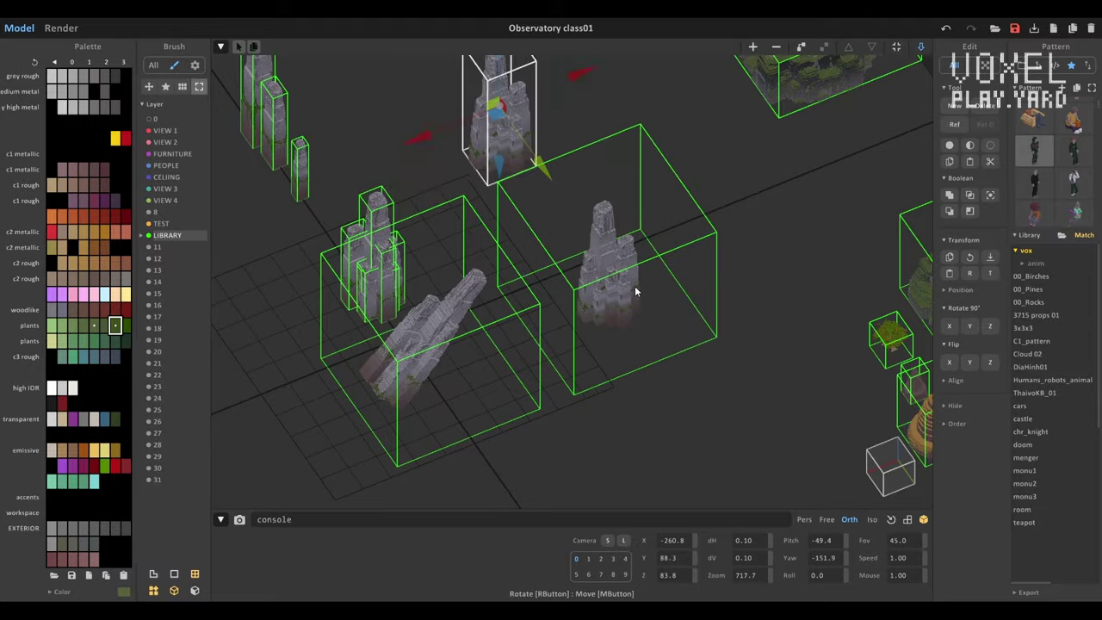
- Tilt the additional rock cluster copies with the rotate gizmo, turning one by about 50°
key(Tab)
key(r)
key(Tab)
key(Tab)
key(r)
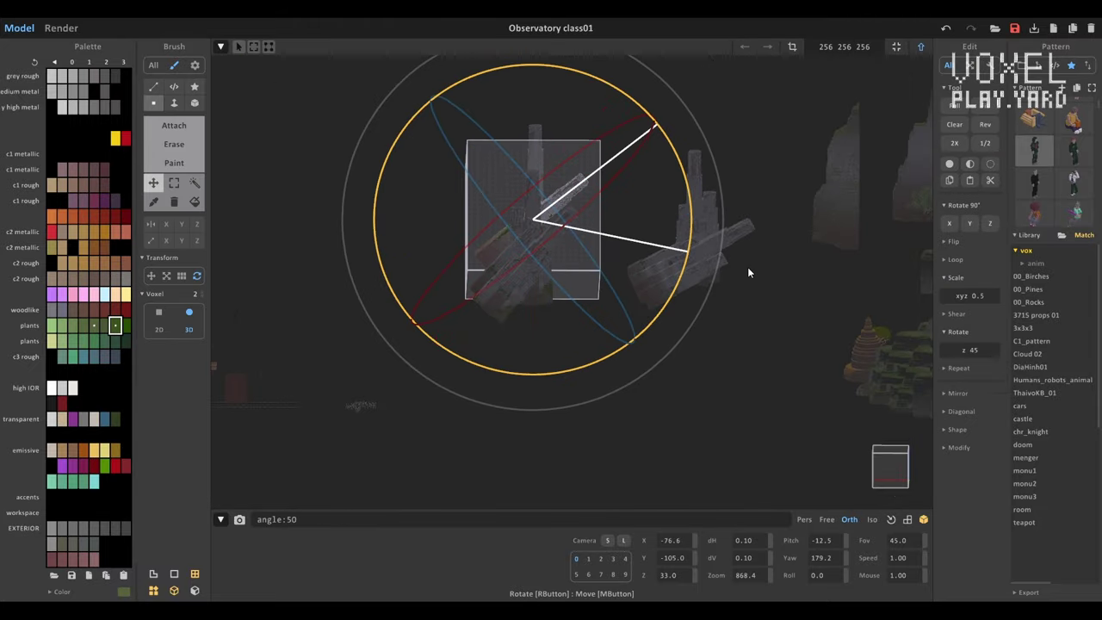
key(Tab)
- Cut the 256 × 256 × 22 stone platform block into a quarter disc with the circle geometry eraser
right_drag(748, 273, 508, 87)
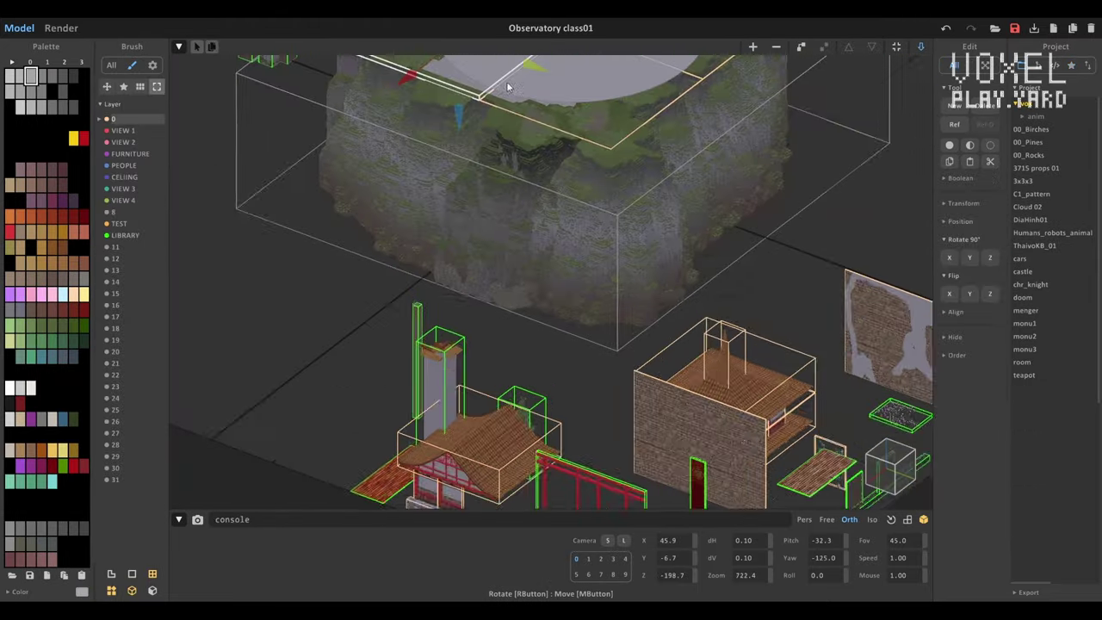
key(3)
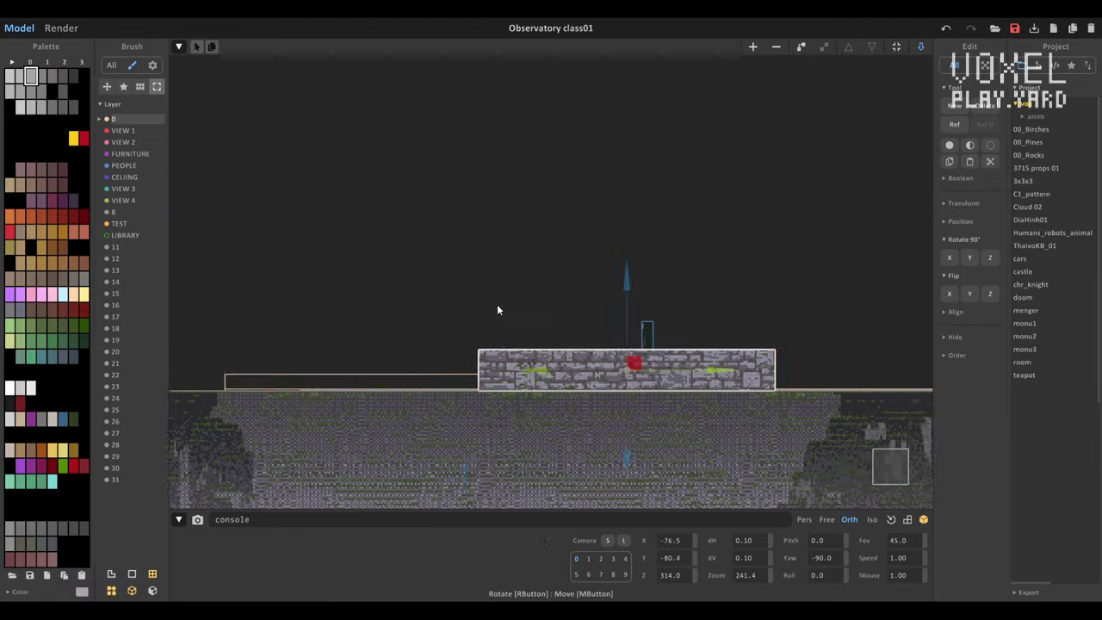
key(Tab)
mouse_move(497, 310)
right_down()
mouse_move(570, 359)
mouse_move(794, 437)
mouse_move(600, 181)
right_up()
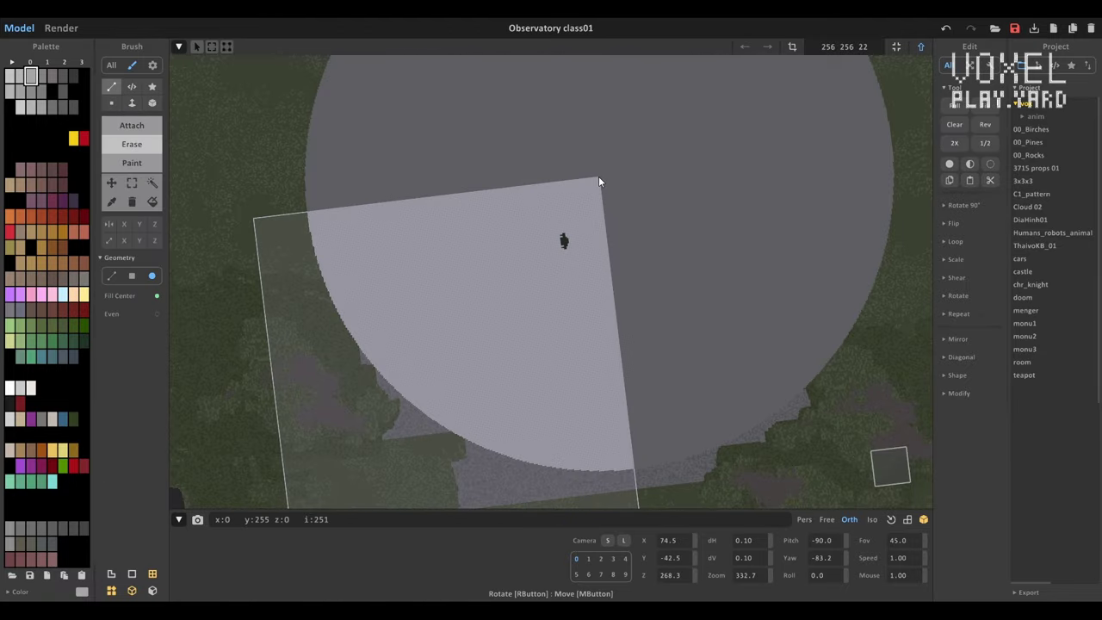
- Build a striped grey stone block at the edge of the round platform and resize it along the X axis
mouse_move(528, 354)
right_down()
mouse_move(601, 327)
mouse_move(647, 293)
mouse_move(484, 427)
mouse_move(602, 292)
mouse_move(516, 345)
mouse_move(405, 293)
right_up()
key(f)
click(603, 293)
key(Tab)
middle_drag(404, 293, 332, 307)
key(Tab)
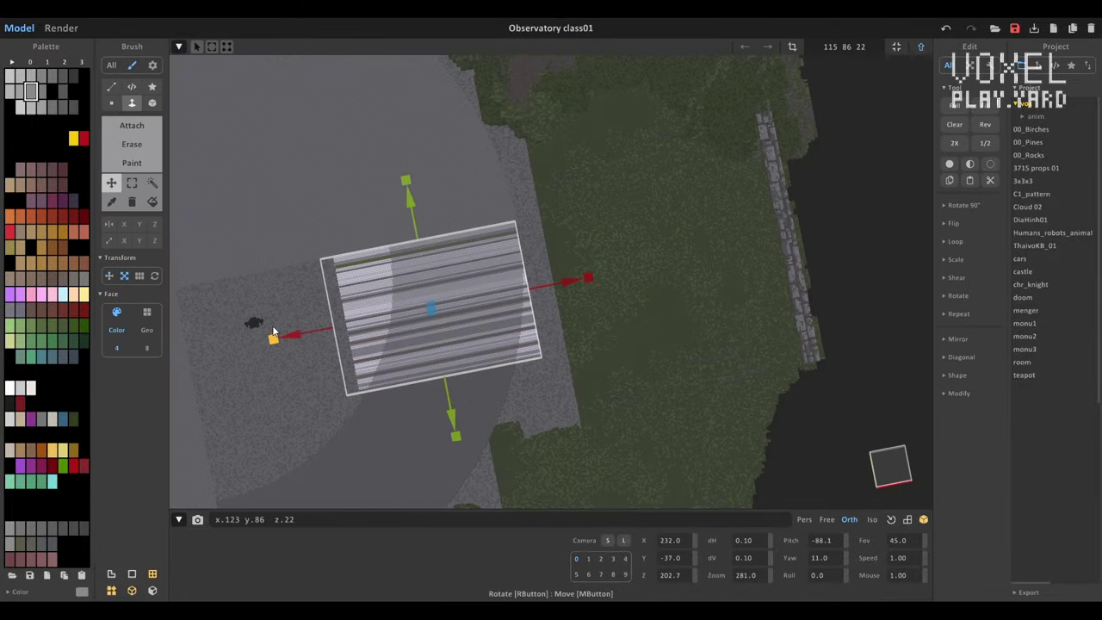
- Add a copy of the striped block turned 90°, sized 86 × 115 × 22, to the platform's quarter ring
key(Tab)
right_drag(273, 331, 748, 195)
right_drag(386, 159, 689, 112)
key(Tab)
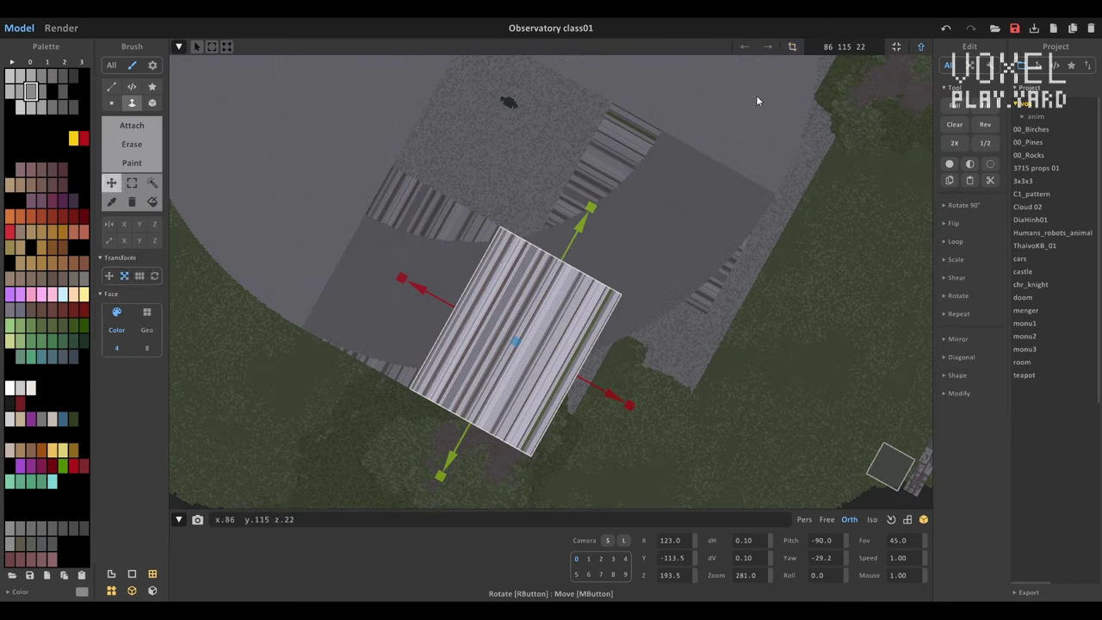
- Fill the quarter ring with striped segments, including ones rotated 60° about Z, and combine them into a 215 × 216 × 22 model
key(Tab)
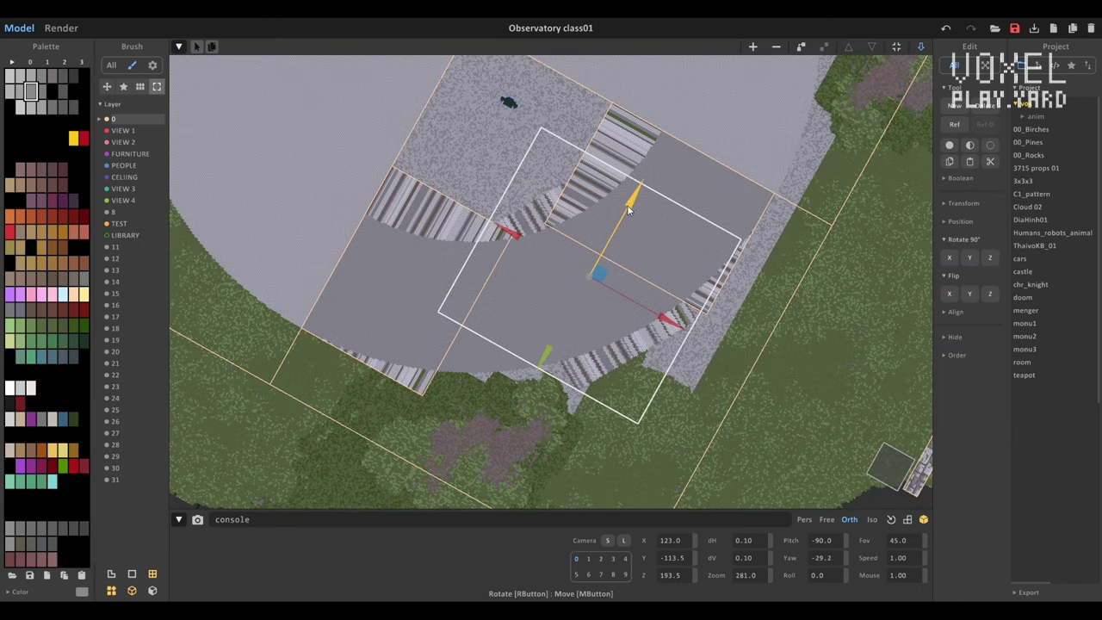
mouse_move(582, 369)
right_down()
mouse_move(915, 242)
mouse_move(640, 255)
mouse_move(566, 350)
mouse_move(504, 208)
mouse_move(604, 214)
right_up()
key(Tab)
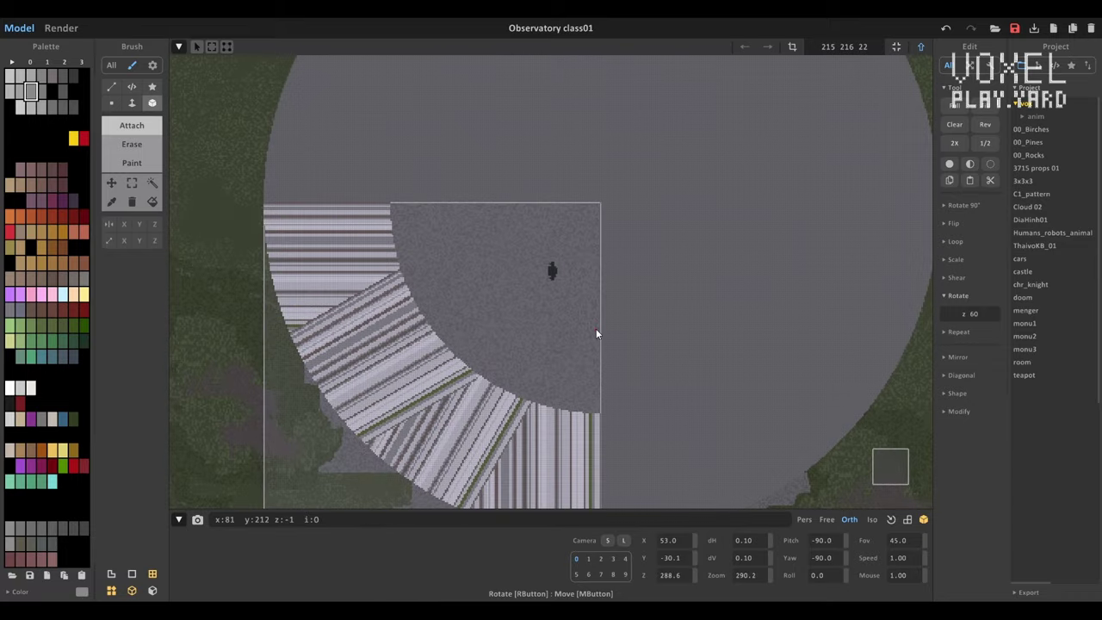
- Mark the side midpoints of the quarter-ring model in yellow using X and Y mirroring
right_drag(596, 328, 620, 258)
click(111, 87)
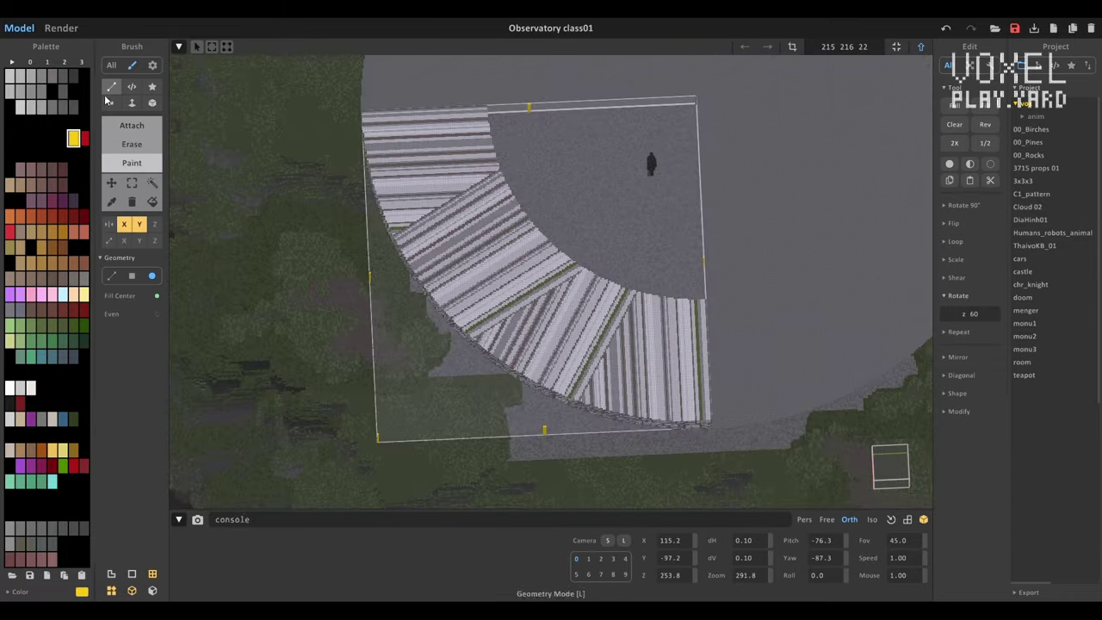
scroll(337, 280, down, 5)
scroll(337, 281, up, 5)
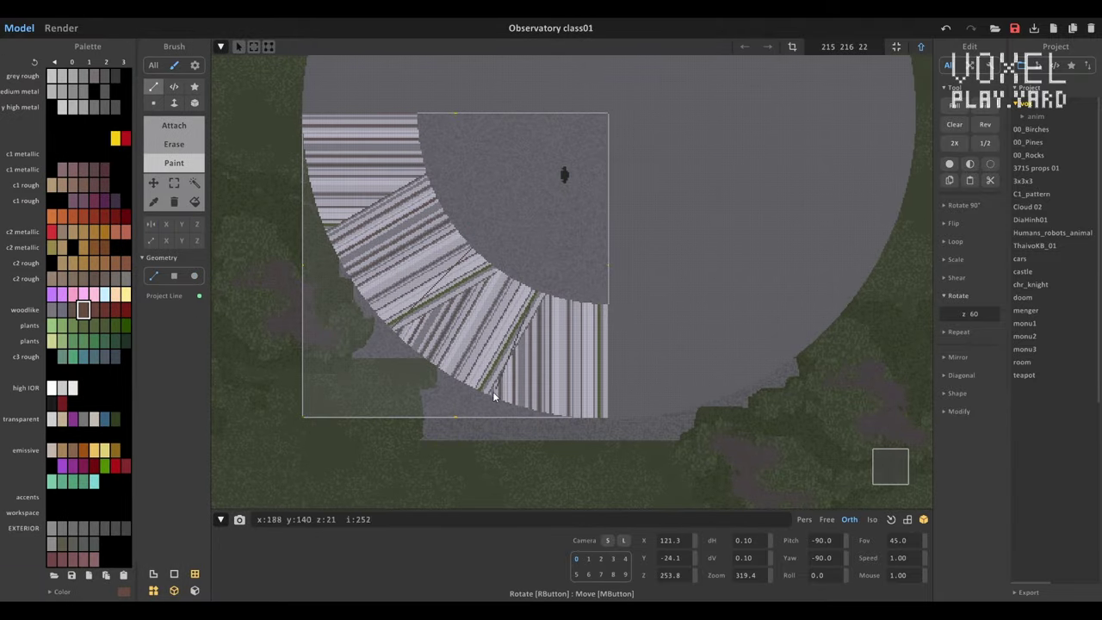
- Paint brown radial lines across the striped quarter ring with the projected geometry line
scroll(494, 397, up, 3)
scroll(406, 414, down, 3)
scroll(488, 483, up, 2)
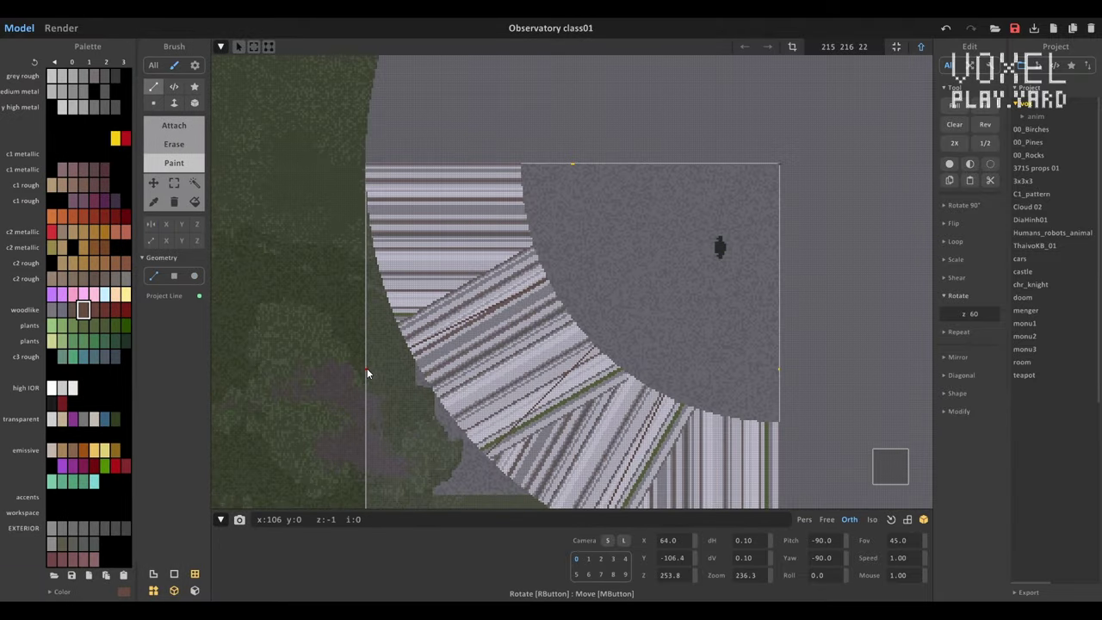
scroll(367, 373, up, 1)
- Paint a brown line of connected segments along the outer edge of the striped quarter ring
right_drag(367, 373, 567, 88)
scroll(528, 302, up, 2)
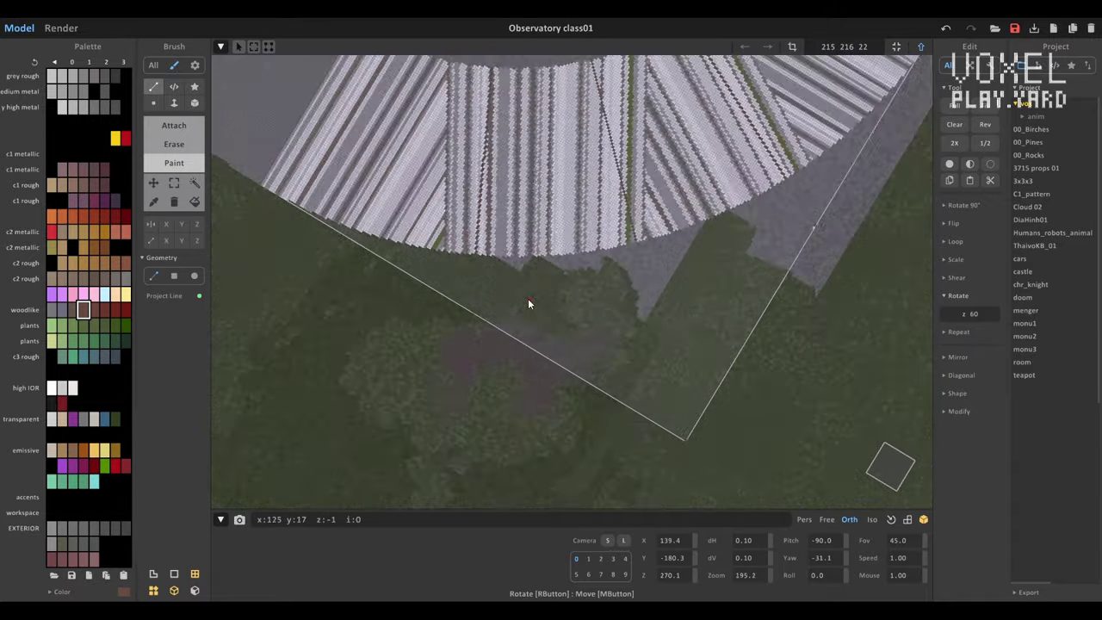
right_drag(528, 302, 551, 393)
scroll(566, 291, up, 2)
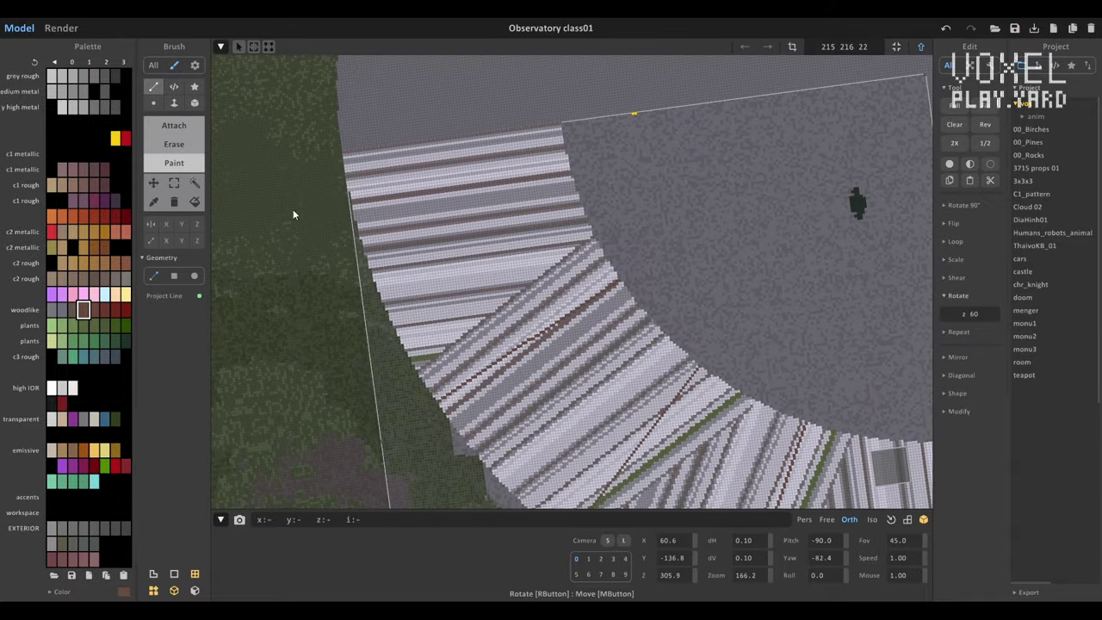
middle_drag(393, 318, 400, 203)
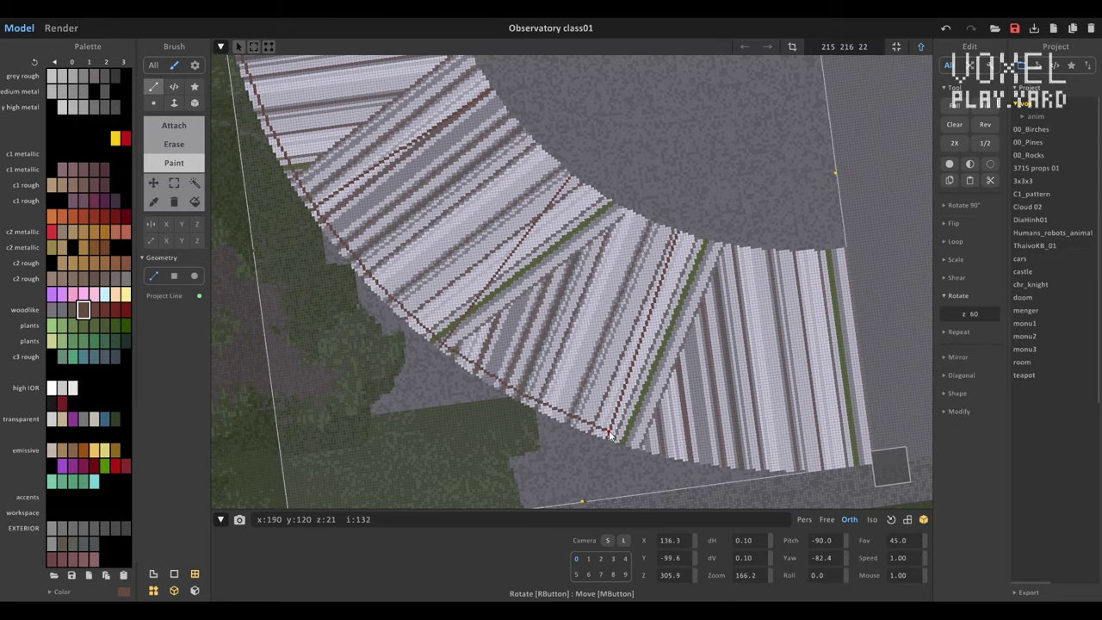
scroll(609, 434, down, 5)
right_drag(418, 179, 508, 295)
scroll(573, 274, down, 3)
scroll(485, 299, up, 4)
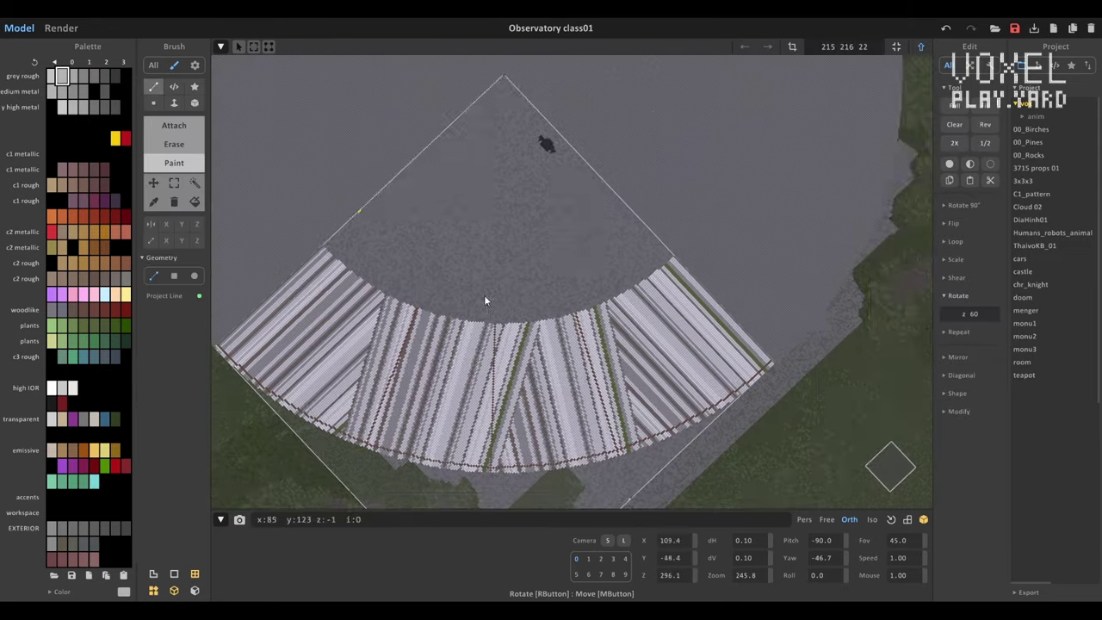
- Paint a brown line of connected segments along the inner edge of the striped quarter ring
middle_drag(485, 301, 487, 331)
scroll(374, 259, up, 5)
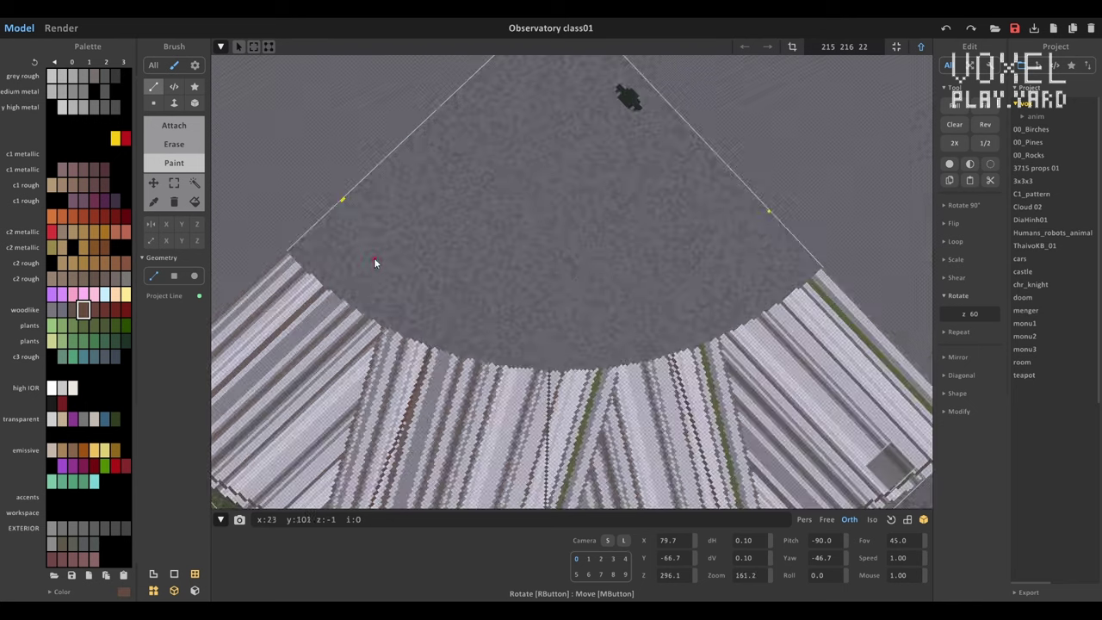
middle_drag(700, 393, 674, 365)
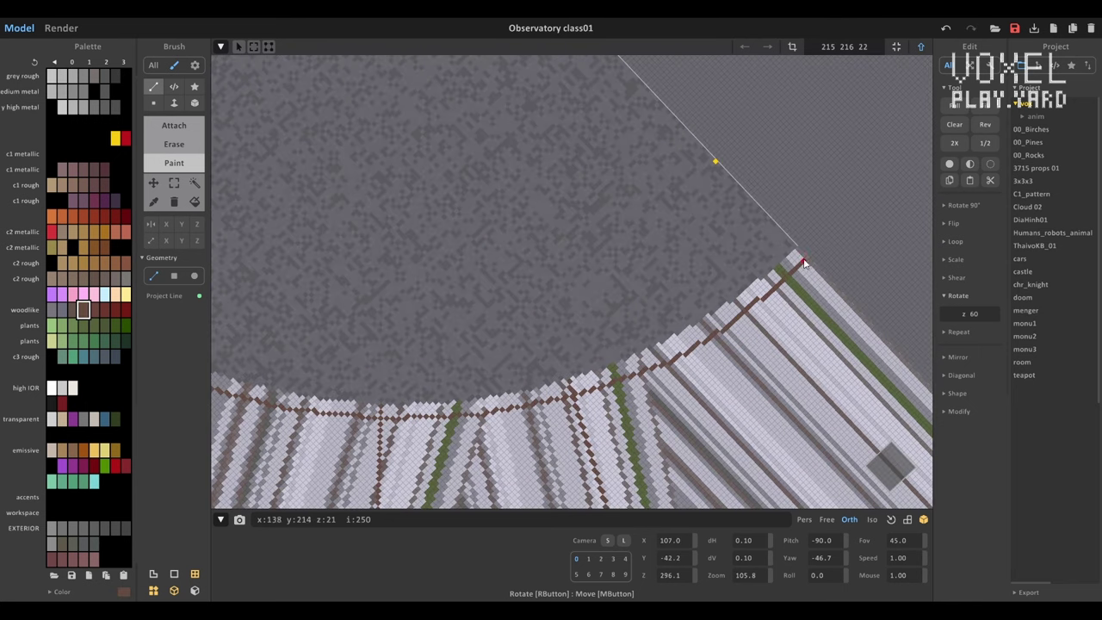
- Fill the first section of the striped quarter ring with reddish brown using the color-limited face brush
scroll(729, 248, down, 3)
key(f)
middle_drag(571, 337, 482, 258)
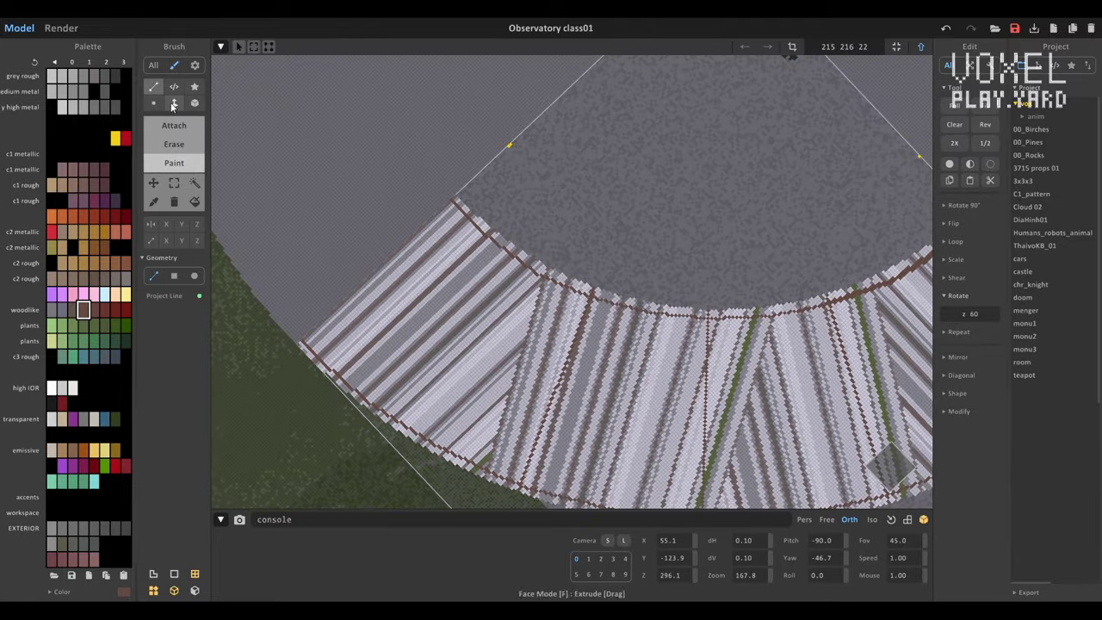
scroll(411, 194, up, 3)
scroll(525, 353, down, 4)
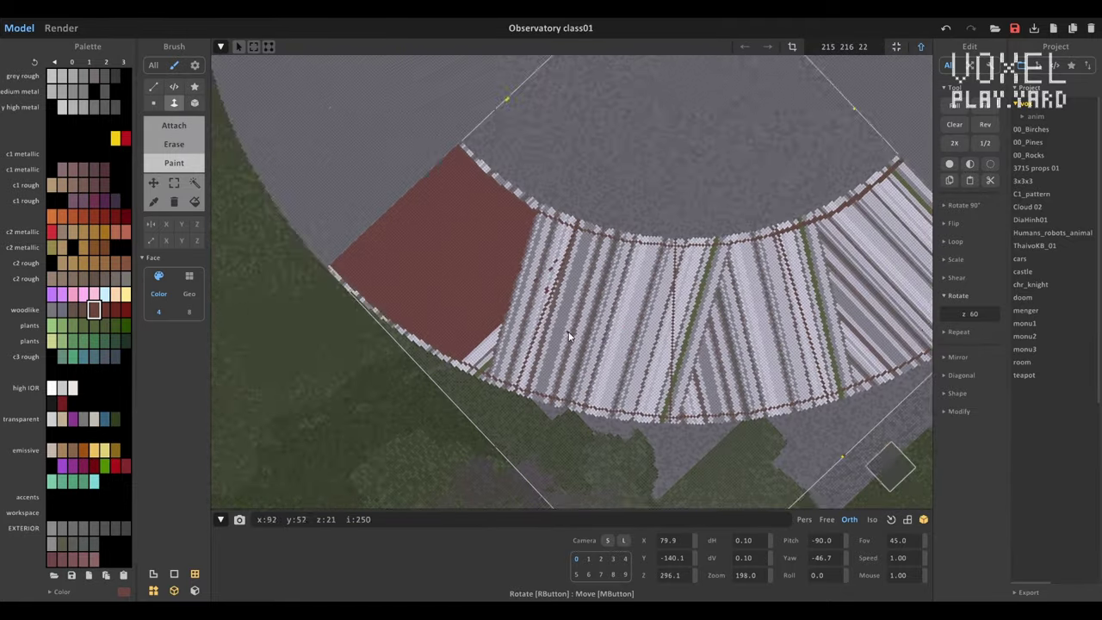
- Paint over the remaining stripes between the ring's inner and outer edge lines in reddish brown with the box brush
mouse_move(568, 336)
right_down()
mouse_move(562, 295)
mouse_move(536, 289)
mouse_move(702, 412)
right_up()
scroll(702, 412, up, 3)
key(c)
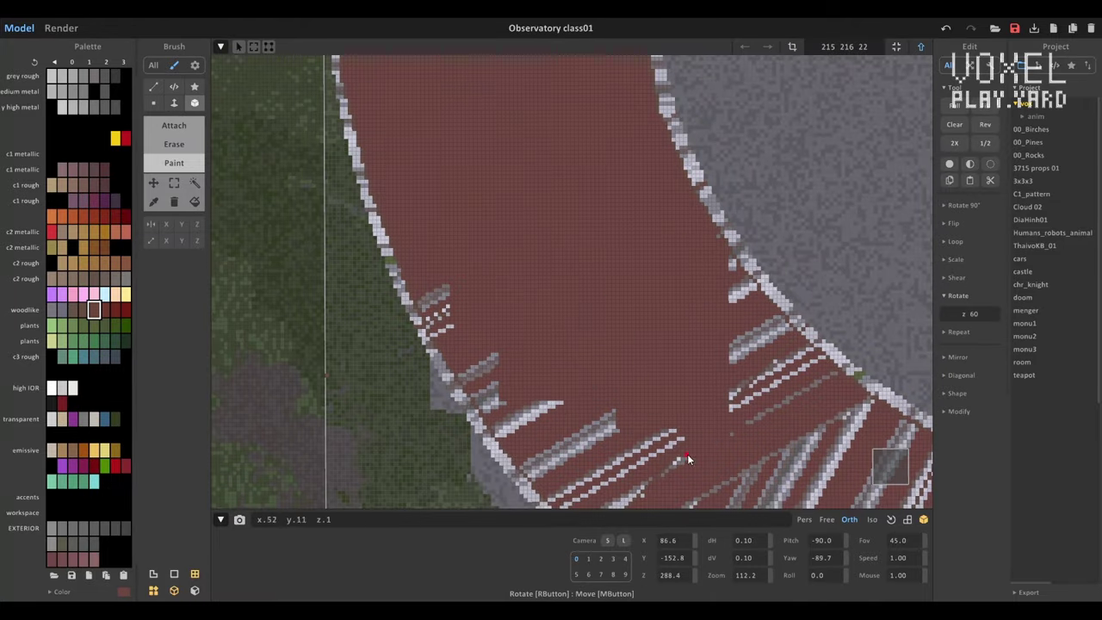
scroll(426, 318, up, 2)
middle_drag(352, 337, 610, 246)
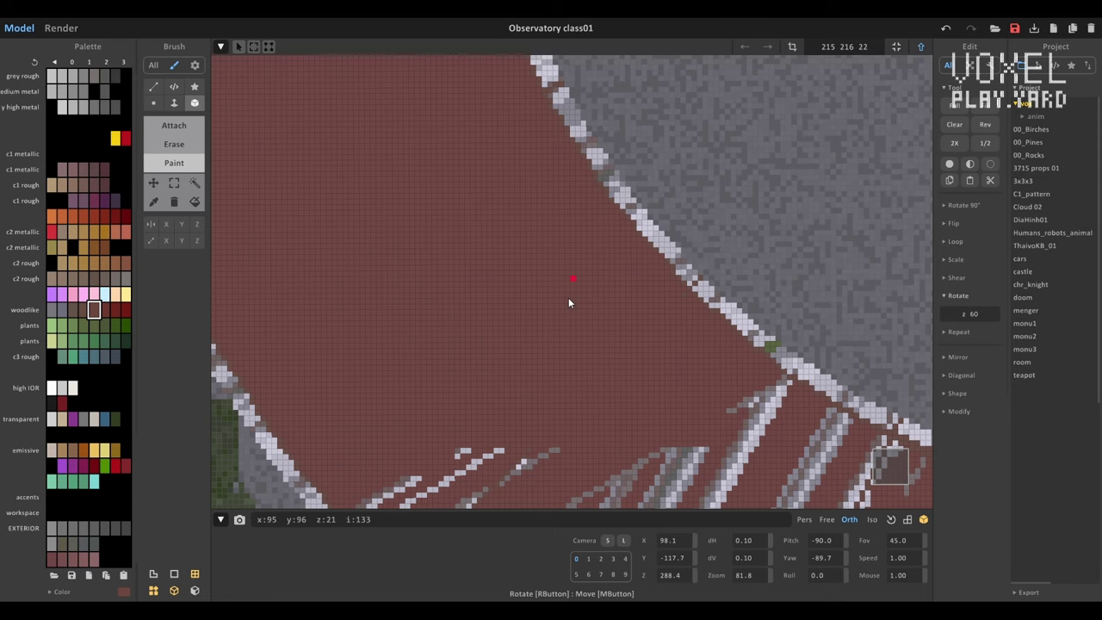
scroll(568, 302, down, 2)
middle_drag(524, 320, 450, 229)
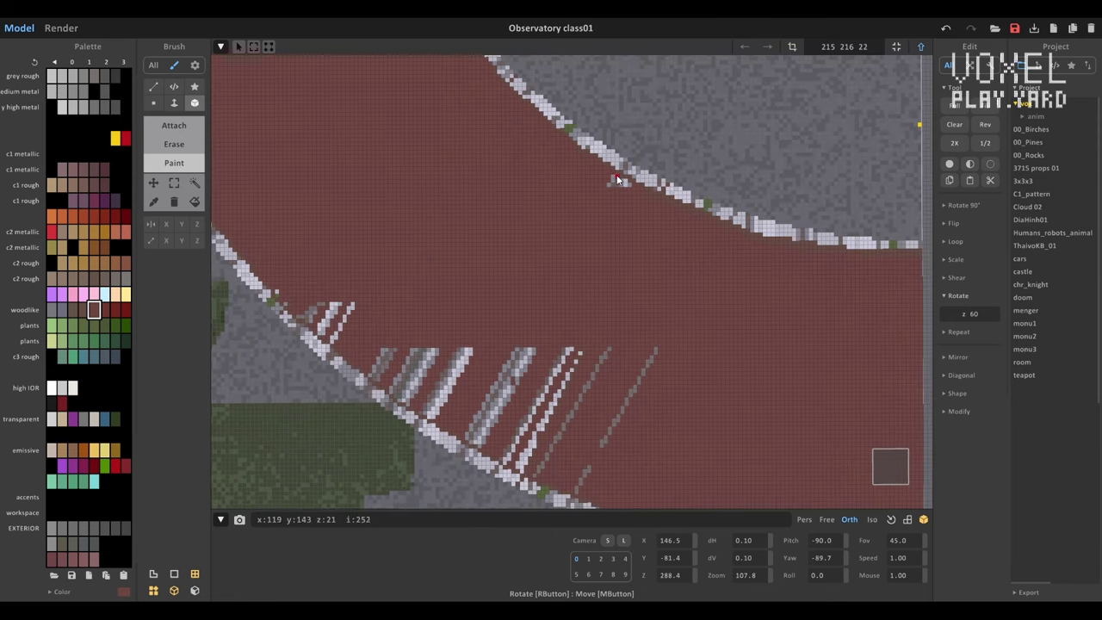
scroll(598, 317, down, 2)
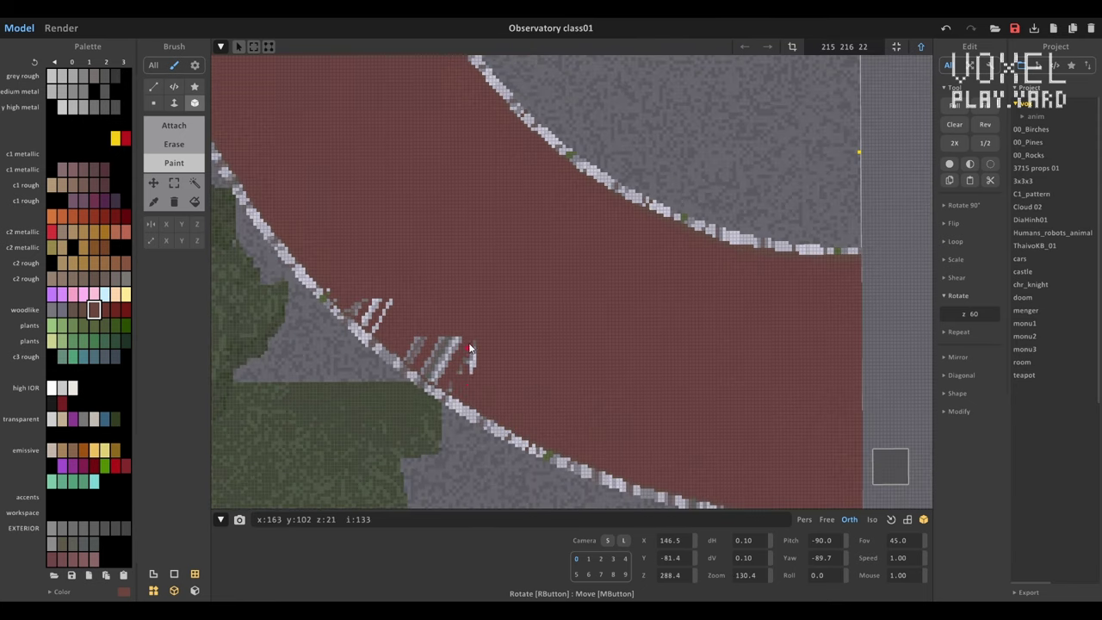
scroll(461, 320, down, 4)
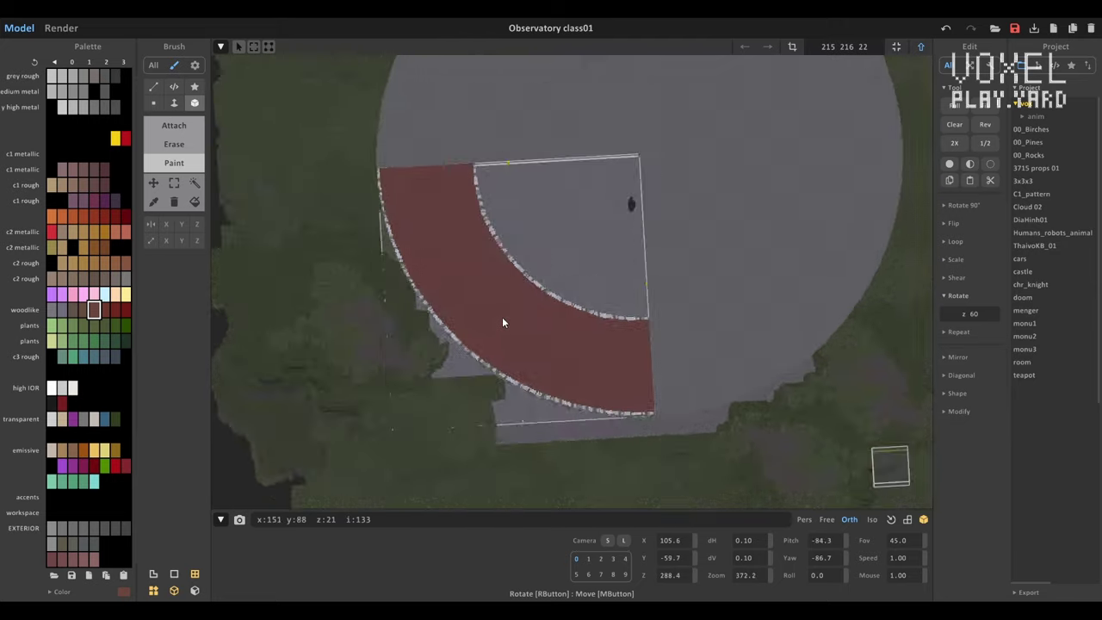
- Recolor the quarter ring's reddish-brown surface with the next darker red from the woodlike row using color region selection
right_drag(505, 319, 581, 329)
click(194, 183)
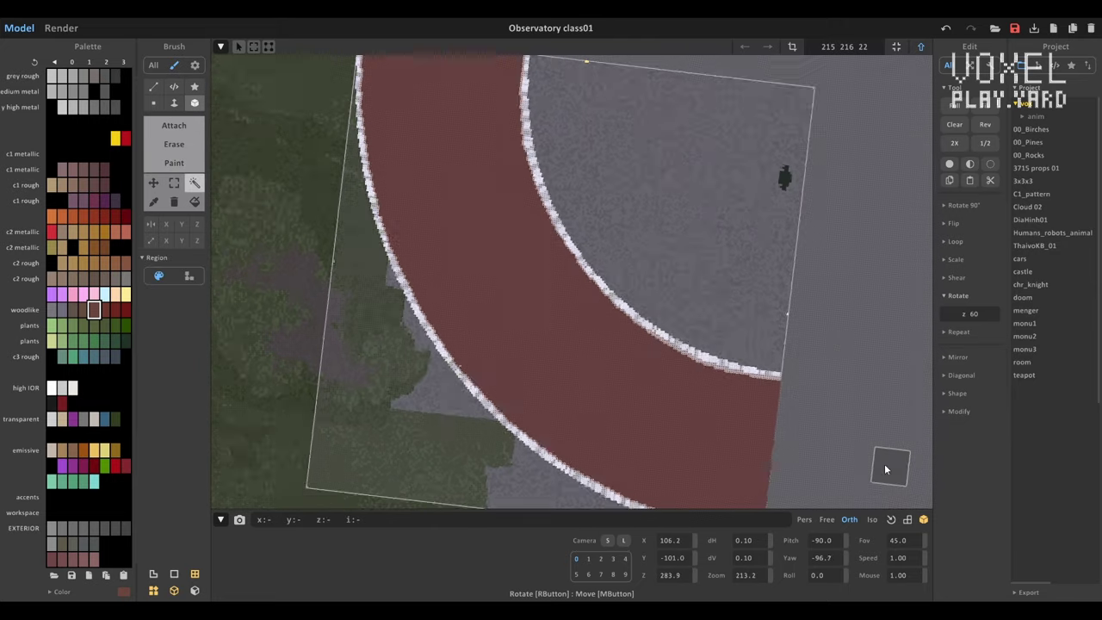
click(104, 309)
- Paint thin radial lines in the lighter woodlike brown across the dark red quarter ring with the projected line tool
mouse_move(465, 263)
right_down()
mouse_move(530, 237)
mouse_move(518, 330)
mouse_move(279, 160)
mouse_move(556, 195)
mouse_move(747, 168)
mouse_move(690, 76)
right_up()
key(l)
scroll(544, 196, up, 3)
middle_drag(545, 195, 306, 436)
alt+click(505, 381)
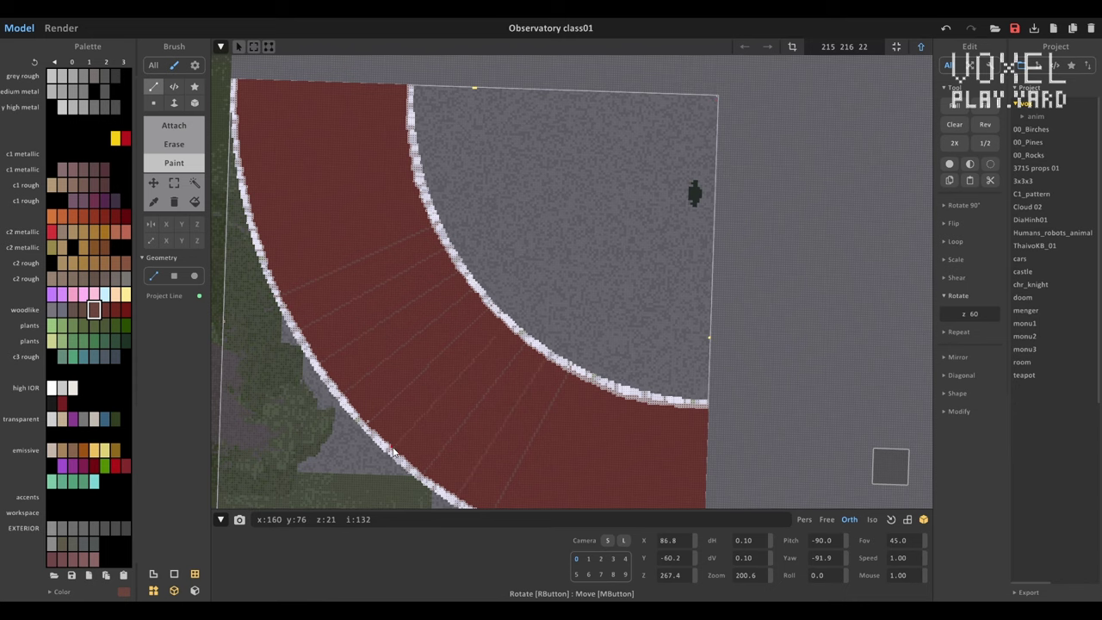
scroll(533, 465, down, 2)
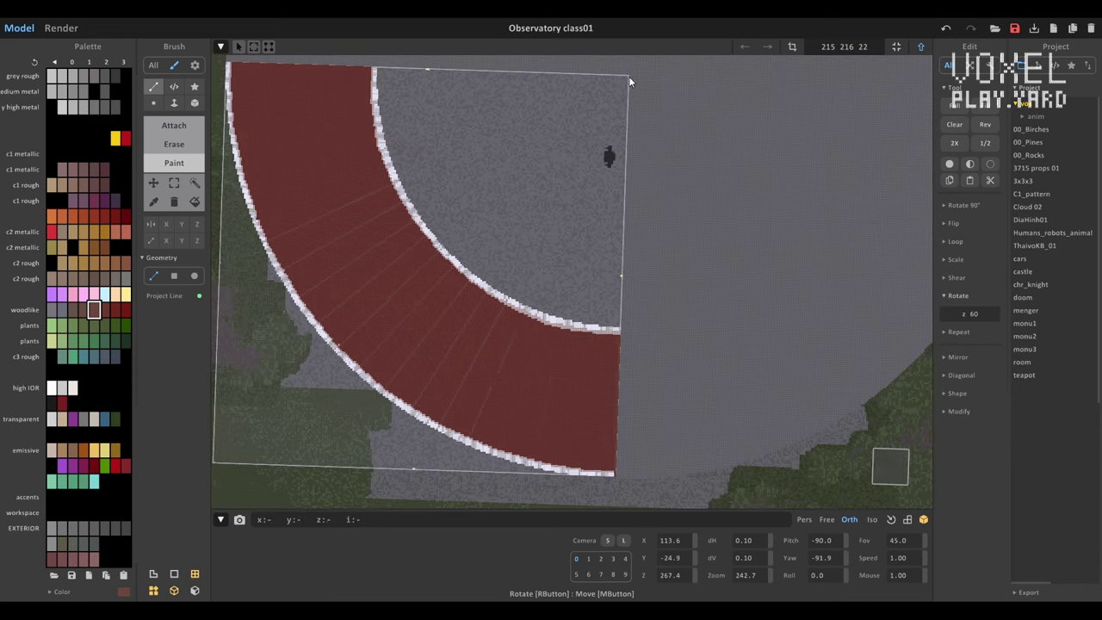
middle_drag(618, 101, 659, 205)
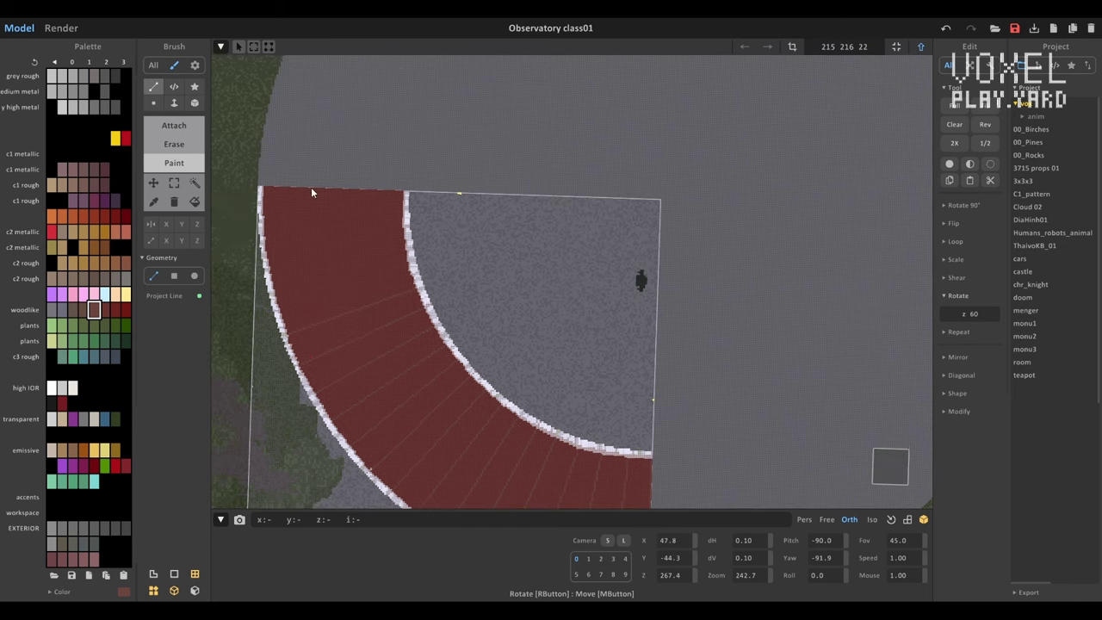
scroll(815, 269, up, 3)
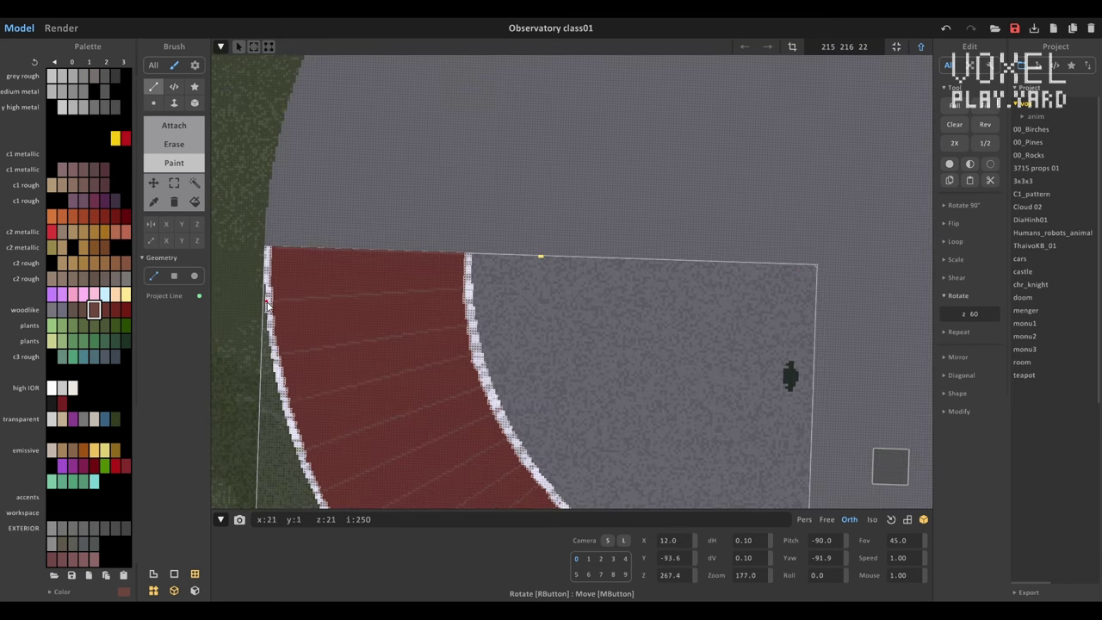
- Preview the red quarter ring in the renderer and return to modeling
right_drag(267, 306, 49, 28)
click(52, 28)
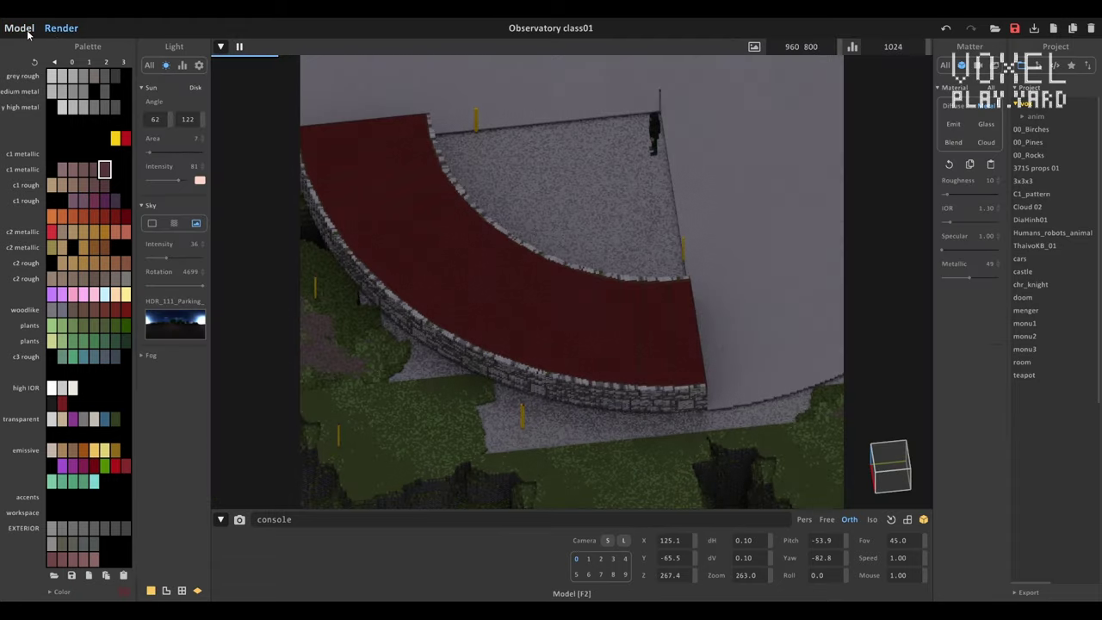
click(21, 28)
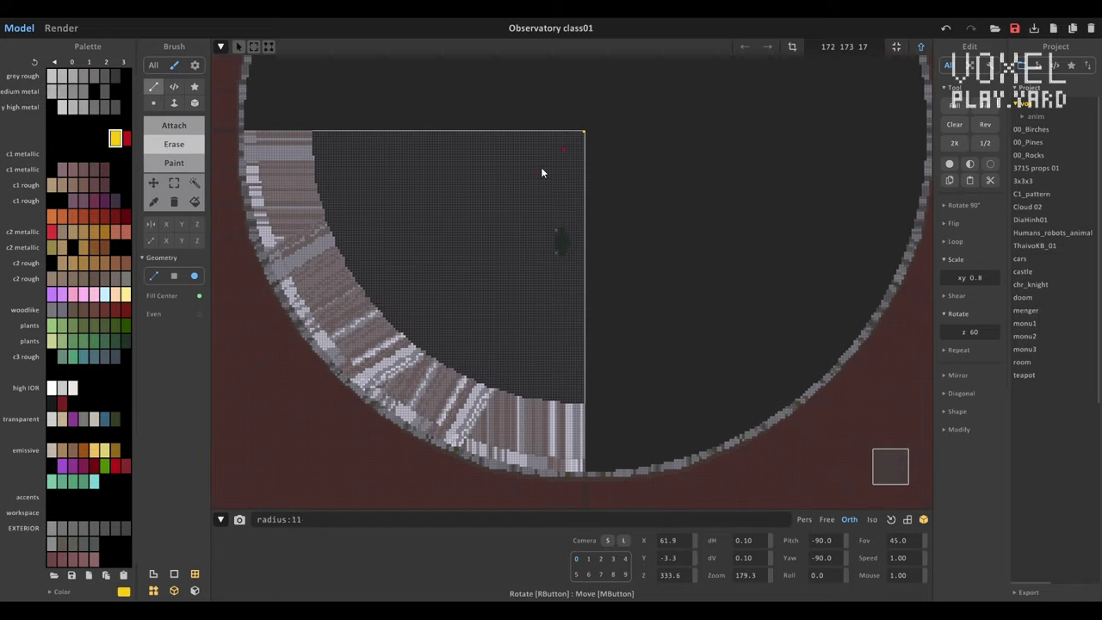
- Carve concentric descending steps into the inner stone quarter ring by erasing filled center circles around the yellow corner marker
right_drag(432, 372, 504, 341)
right_drag(334, 332, 506, 324)
scroll(507, 324, up, 3)
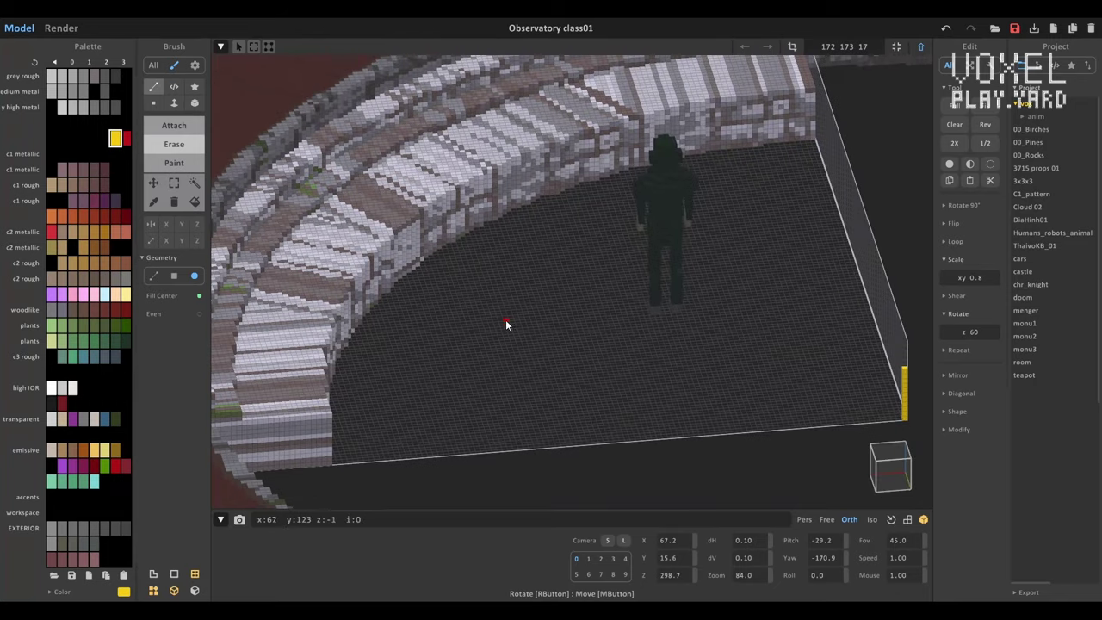
right_drag(904, 376, 833, 354)
scroll(832, 354, down, 2)
scroll(809, 329, up, 2)
right_drag(369, 269, 327, 273)
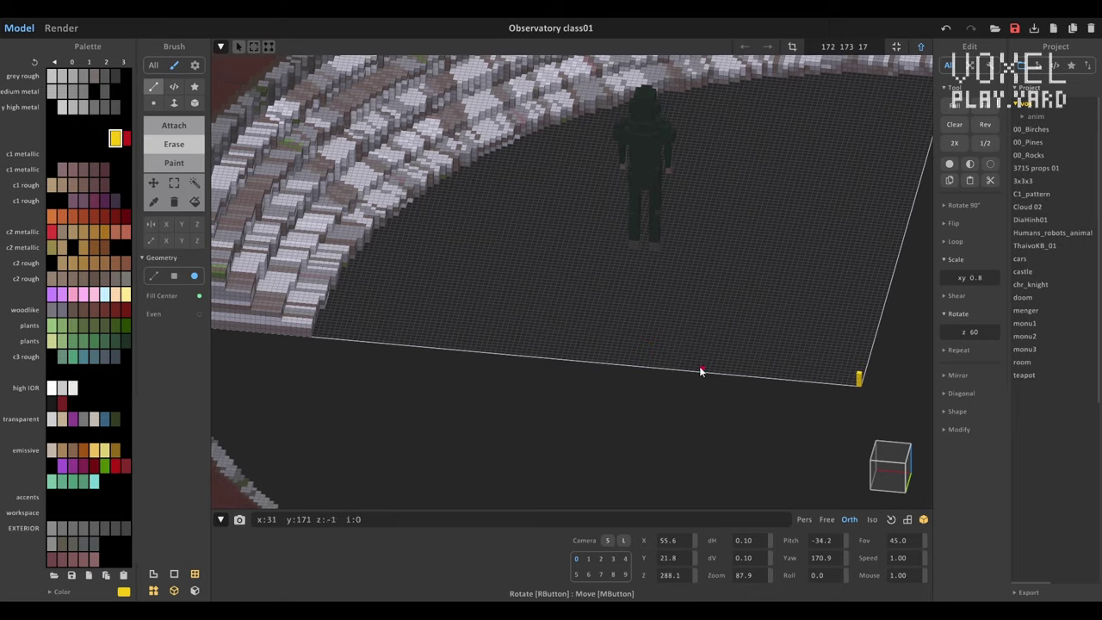
right_drag(291, 330, 602, 258)
- Crop the stepped quarter ring to 135 × 135 × 16 and touch up its stone treads in grey with the voxel brush
scroll(848, 71, down, 5)
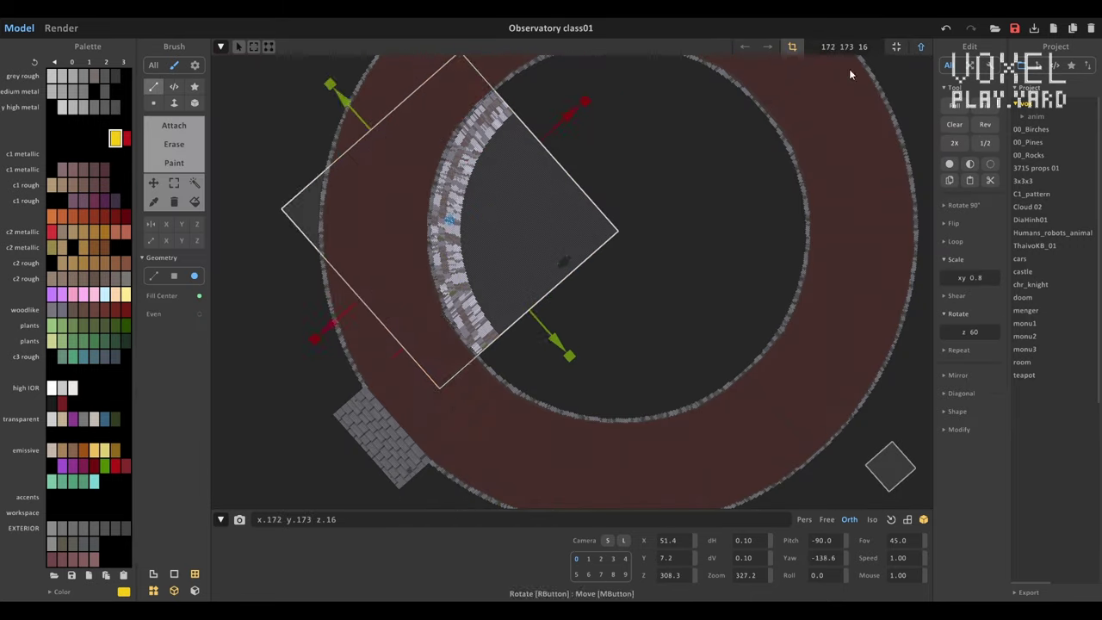
right_drag(849, 68, 428, 249)
scroll(556, 303, up, 5)
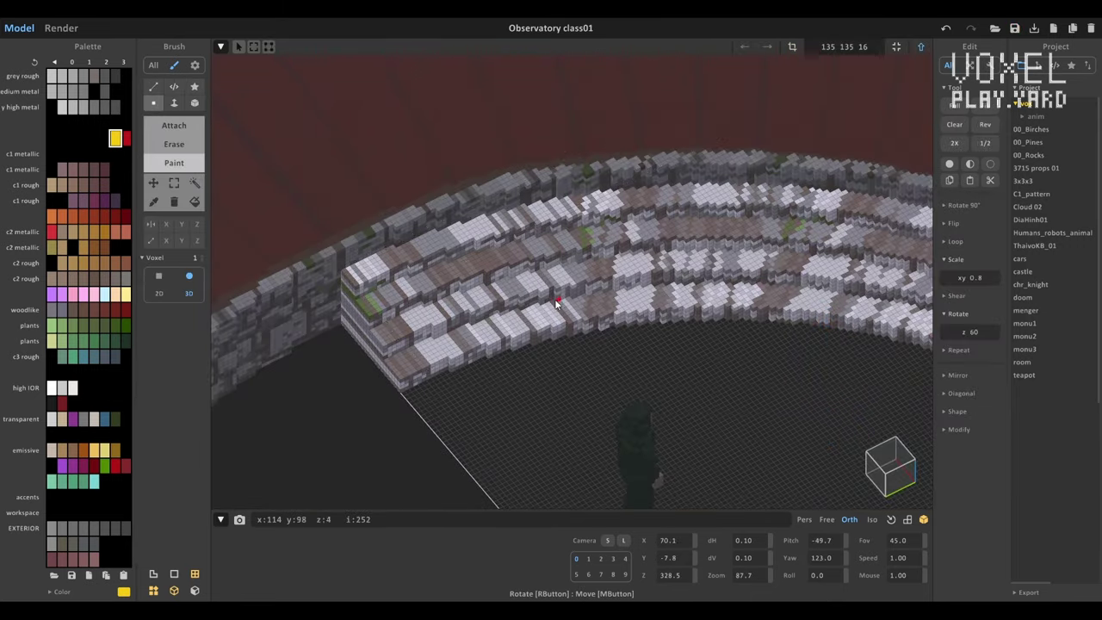
middle_drag(703, 258, 770, 356)
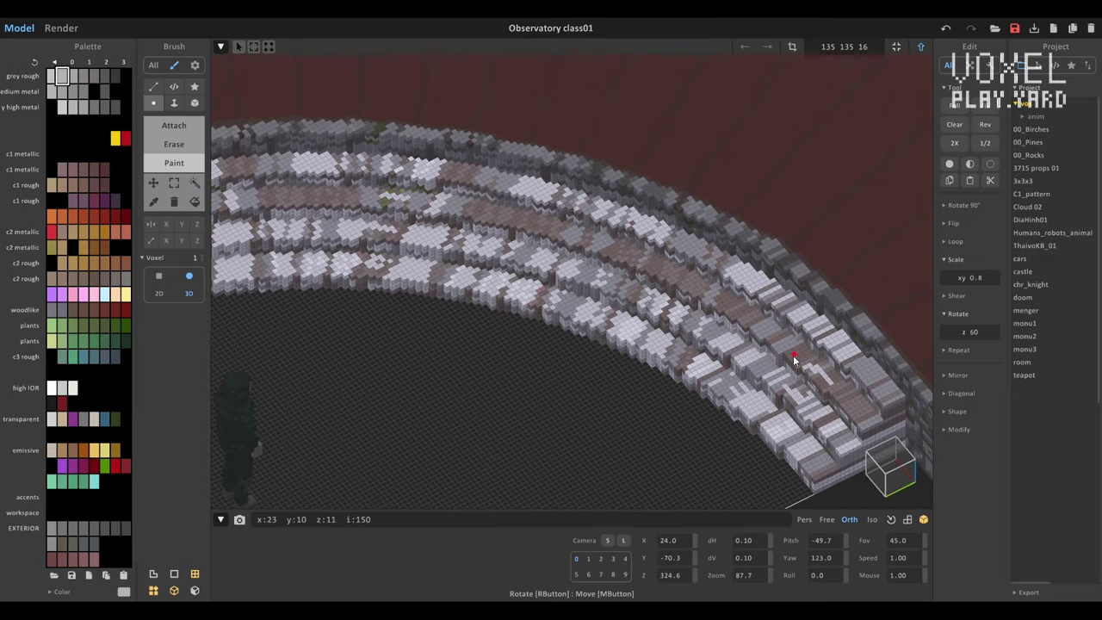
- Complete the inner stepped ring with mirrored copies of the stepped quarter piece
key(Tab)
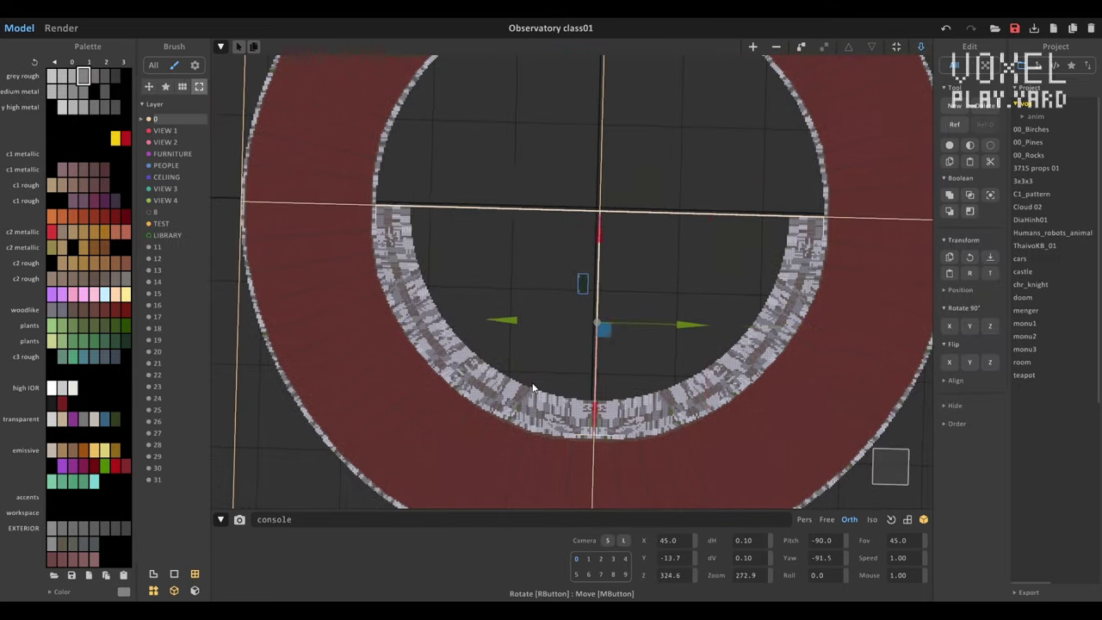
right_drag(551, 379, 689, 208)
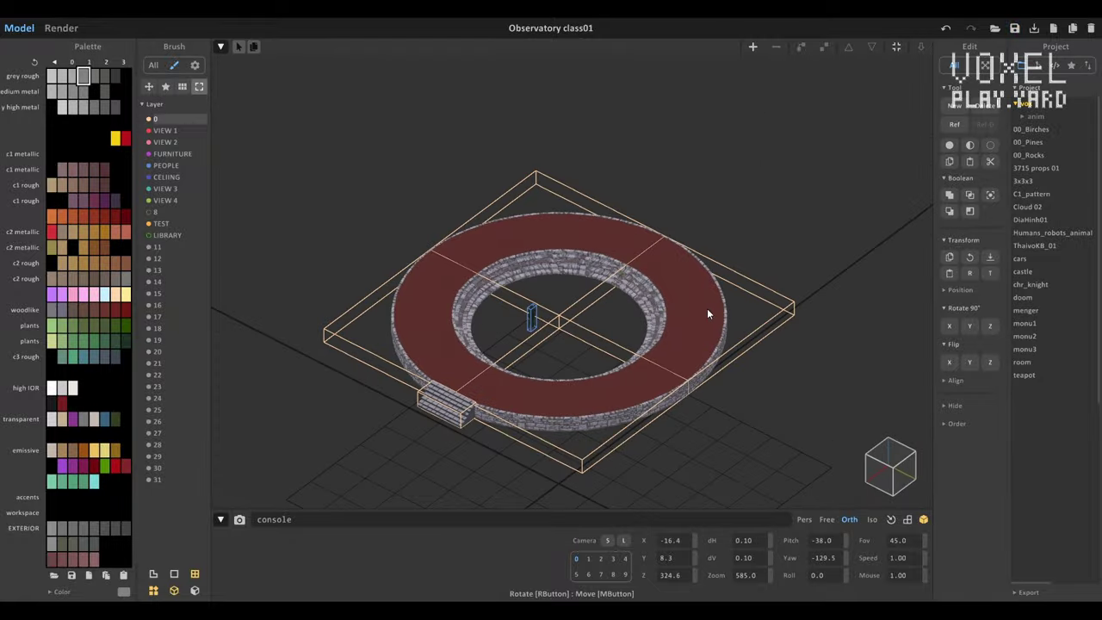
right_drag(484, 329, 855, 460)
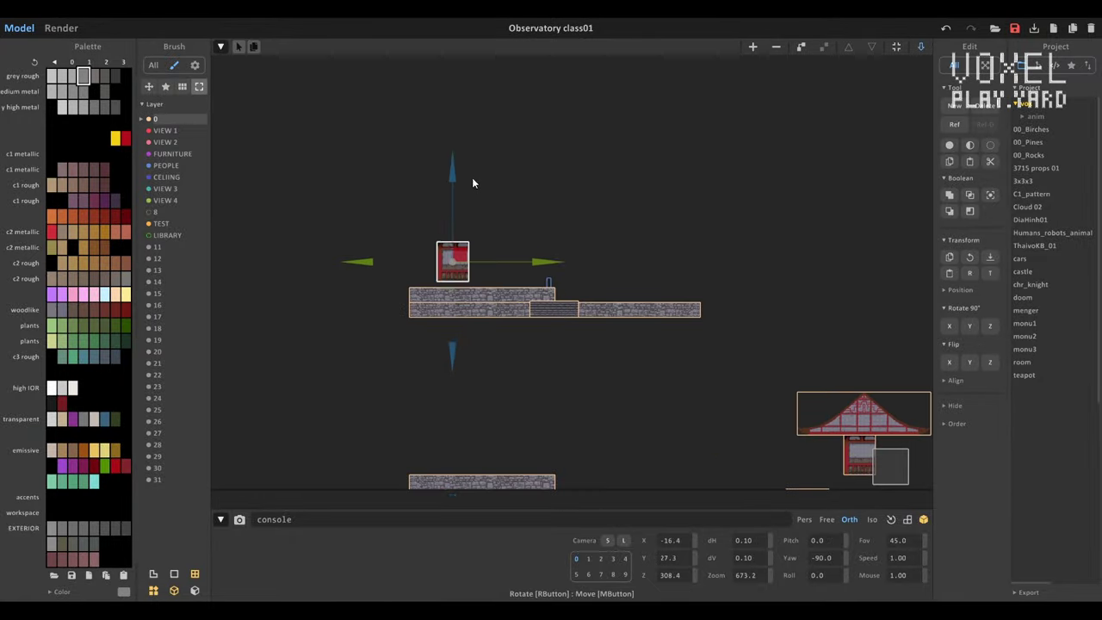
- Trim the timbered wall panel to a thin slice and move it to the outer edge of the raised quarter ring
key(Tab)
key(Tab)
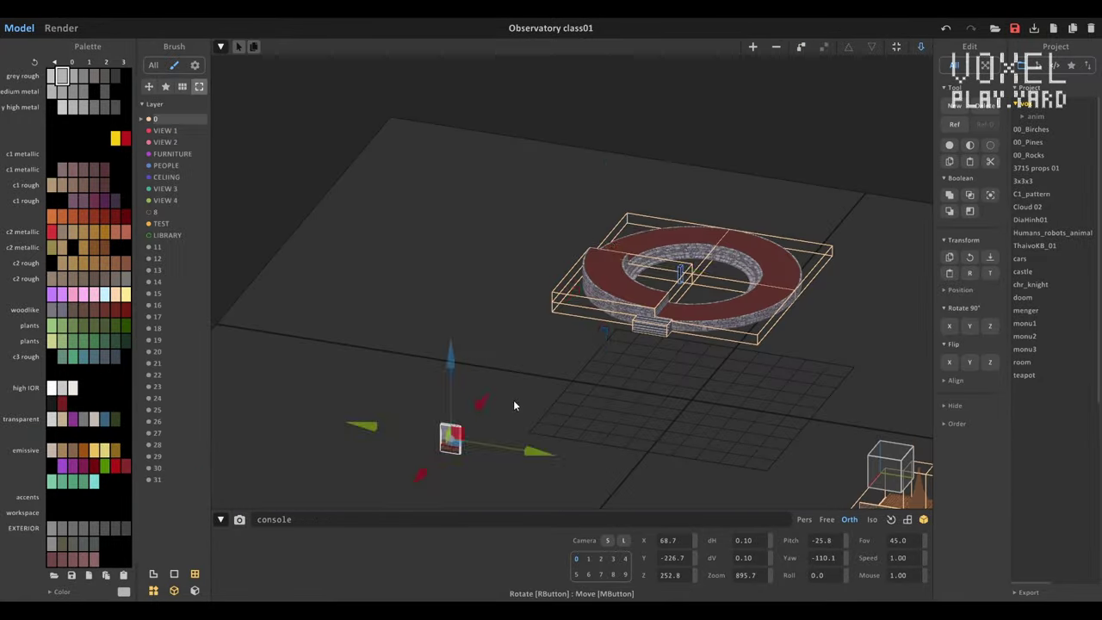
mouse_move(513, 400)
right_down()
mouse_move(683, 197)
mouse_move(612, 220)
right_up()
key(Tab)
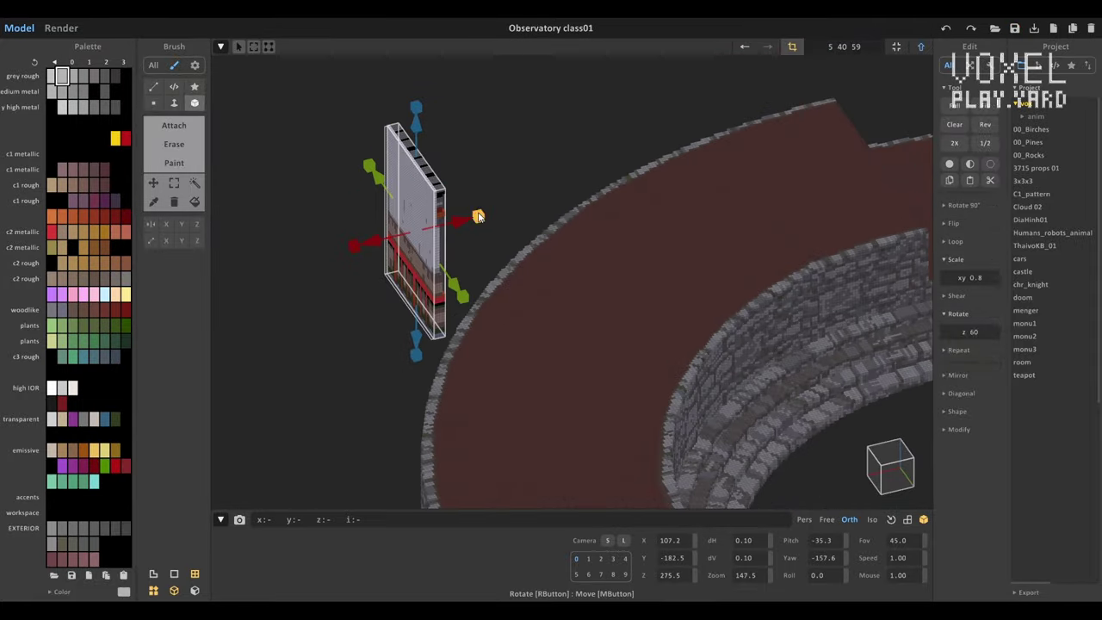
key(Tab)
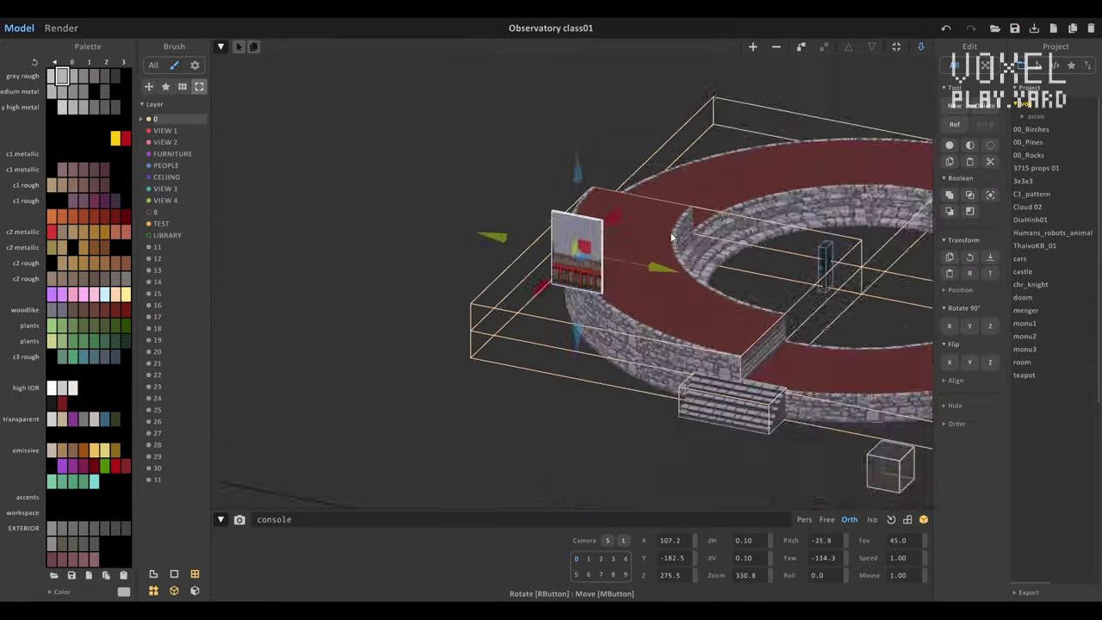
- Resize the wall panel model to 1 × 40 × 71 voxels
key(Tab)
drag(454, 198, 662, 253)
key(Tab)
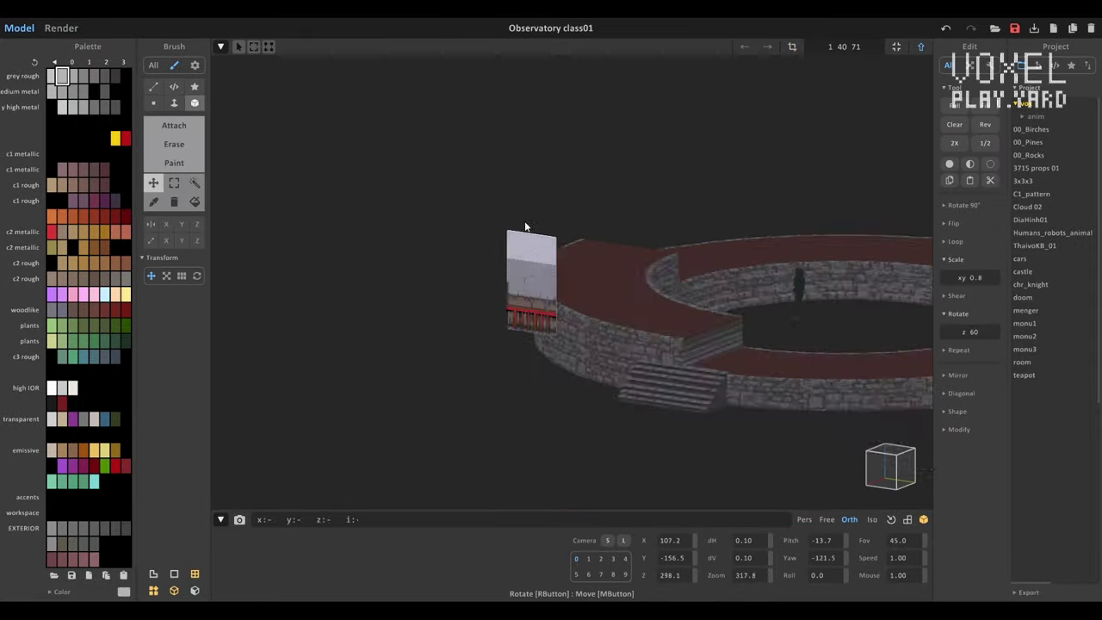
- Place 12-voxel-thick wall panels at both ends of the quarter ring, aligned to an orange guide curve along its outer edge
key(Tab)
mouse_move(550, 69)
right_down()
mouse_move(695, 155)
mouse_move(594, 235)
mouse_move(721, 112)
mouse_move(498, 193)
mouse_move(405, 359)
mouse_move(567, 297)
mouse_move(551, 236)
right_up()
key(g)
mouse_move(388, 344)
right_down()
mouse_move(441, 222)
mouse_move(872, 63)
mouse_move(521, 310)
right_up()
key(Tab)
mouse_move(762, 361)
right_down()
mouse_move(650, 284)
mouse_move(456, 105)
mouse_move(492, 295)
mouse_move(601, 310)
right_up()
key(Tab)
key(Tab)
key(Tab)
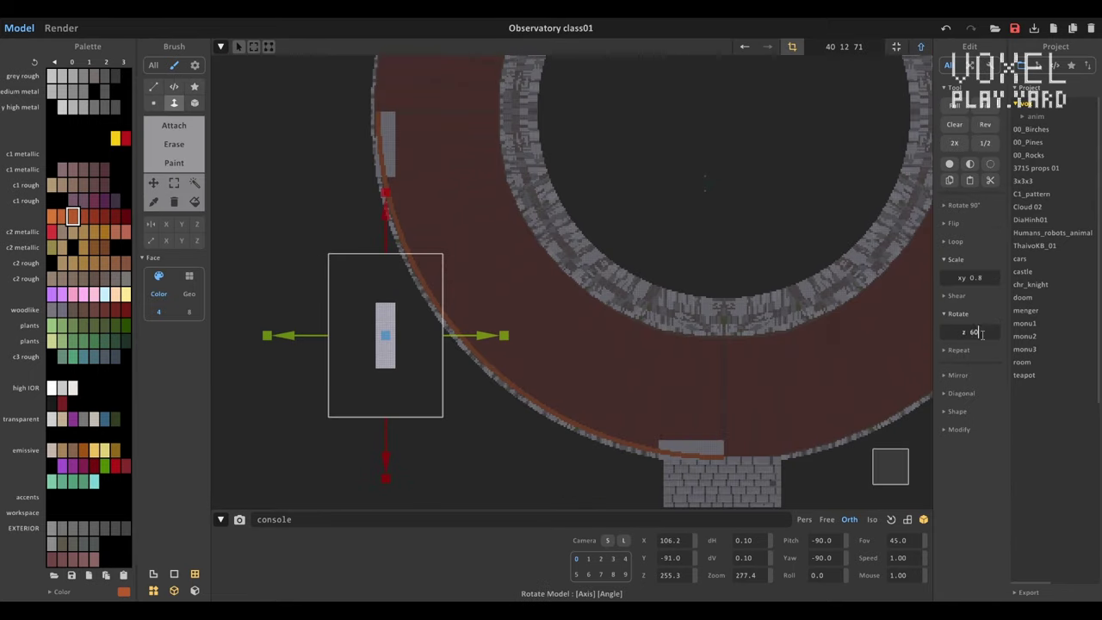
- Rotate a wall panel copy diagonally about Z and position it on the orange guide midway between the end panels
key(Tab)
scroll(497, 384, up, 5)
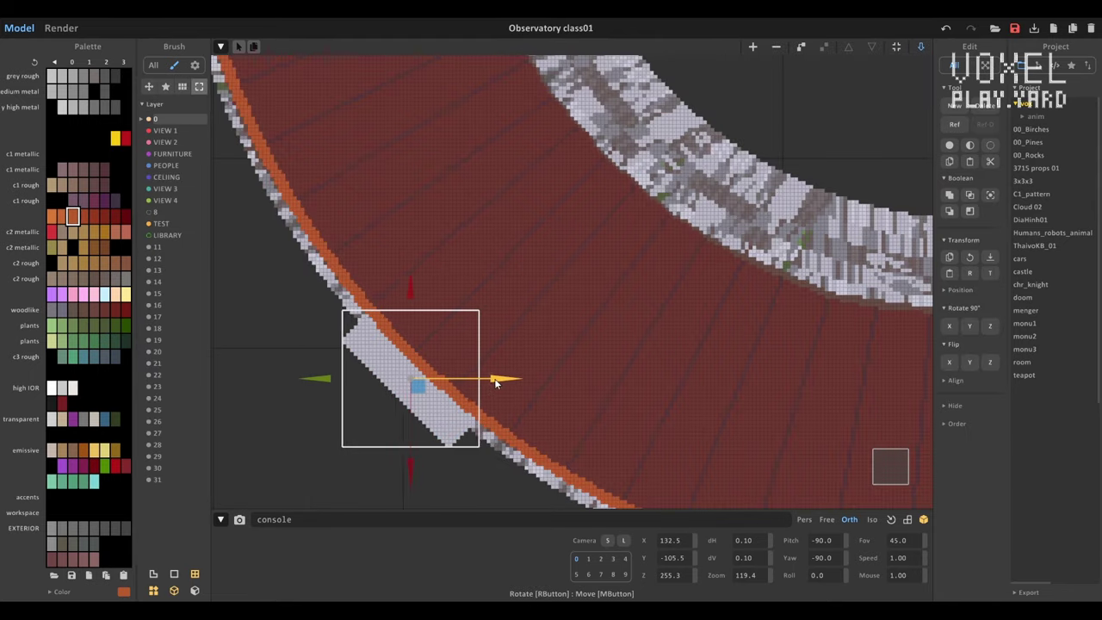
scroll(497, 384, down, 4)
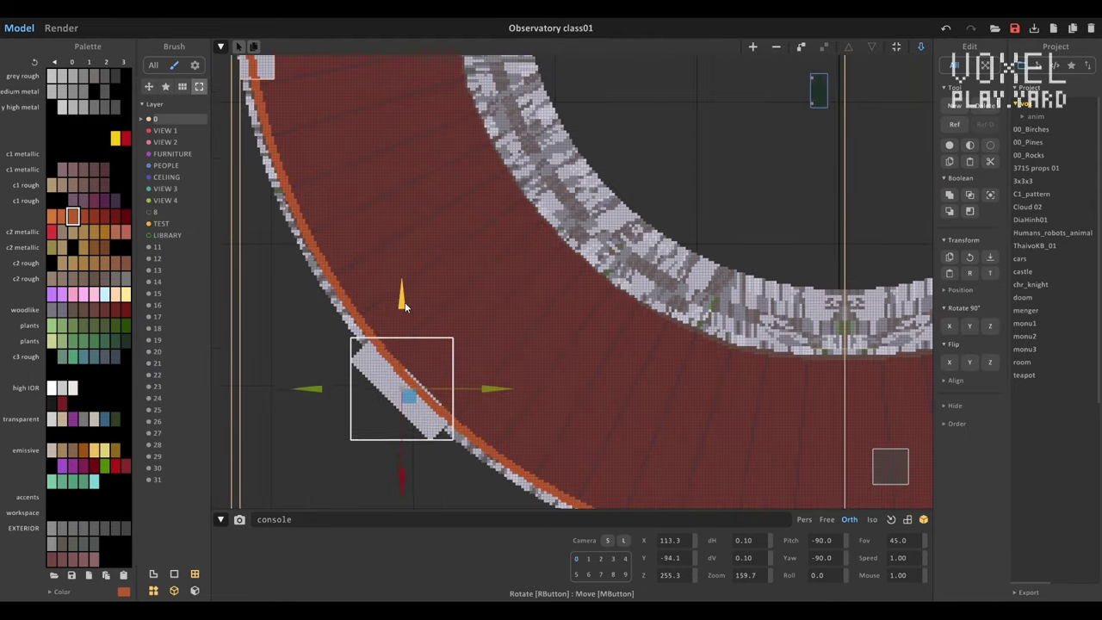
middle_drag(503, 391, 540, 396)
- Rotate another wall panel copy 22.5° about Z, flip it along X and place it on the orange guide near the stairs
key(Tab)
scroll(544, 400, down, 3)
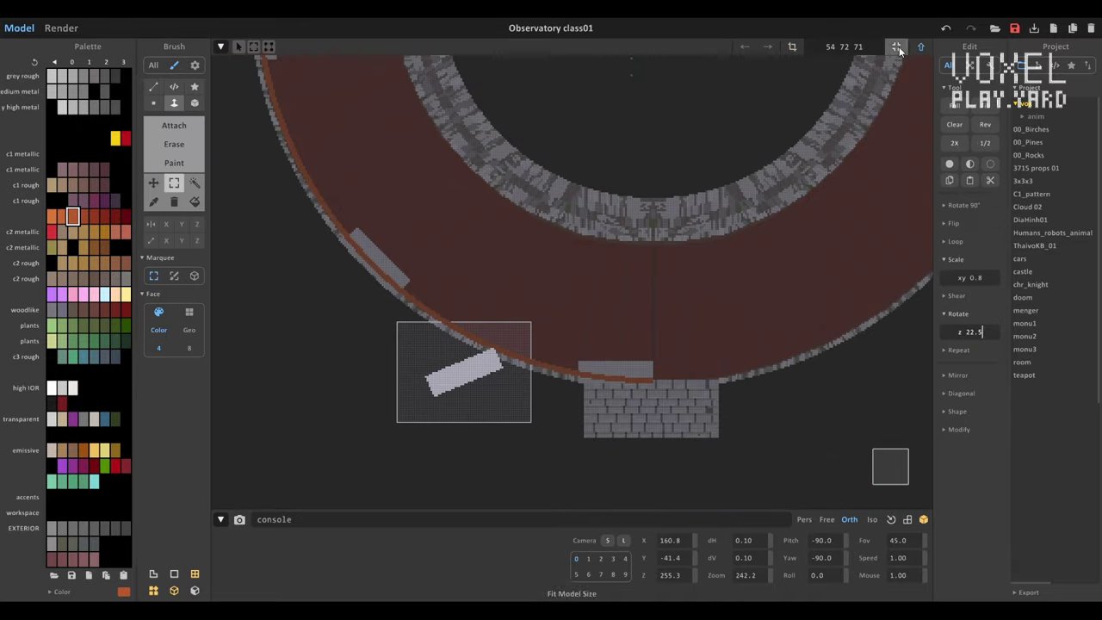
key(Tab)
click(951, 363)
scroll(532, 379, up, 4)
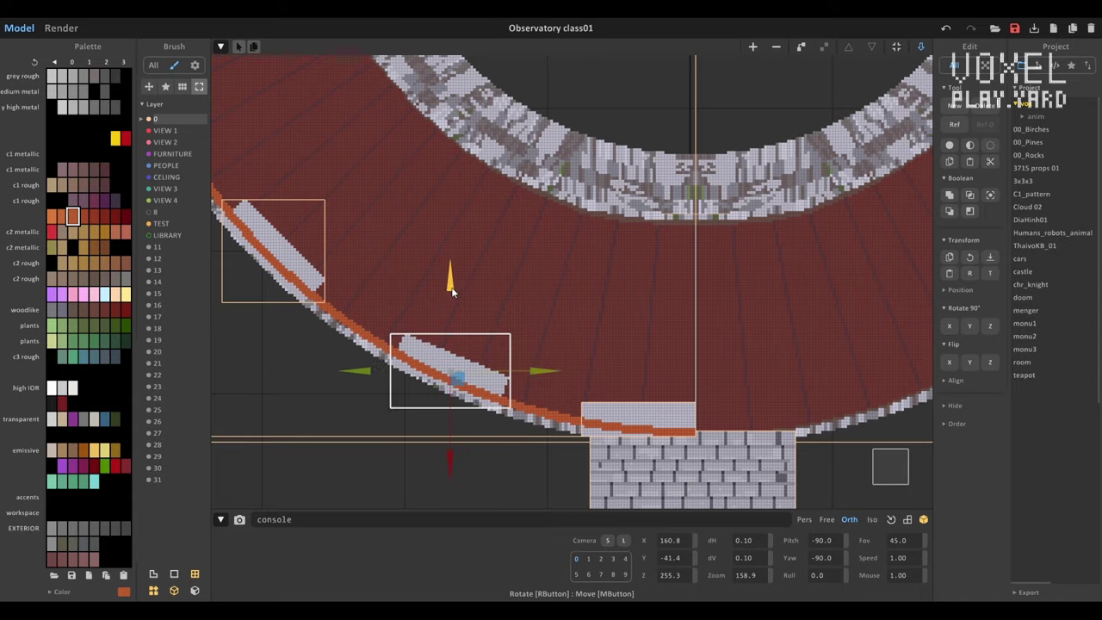
- Rotate a further wall panel copy to a shallower angle, flip it along X and fit it beside the stair-end panel
key(Tab)
scroll(517, 301, down, 2)
key(Tab)
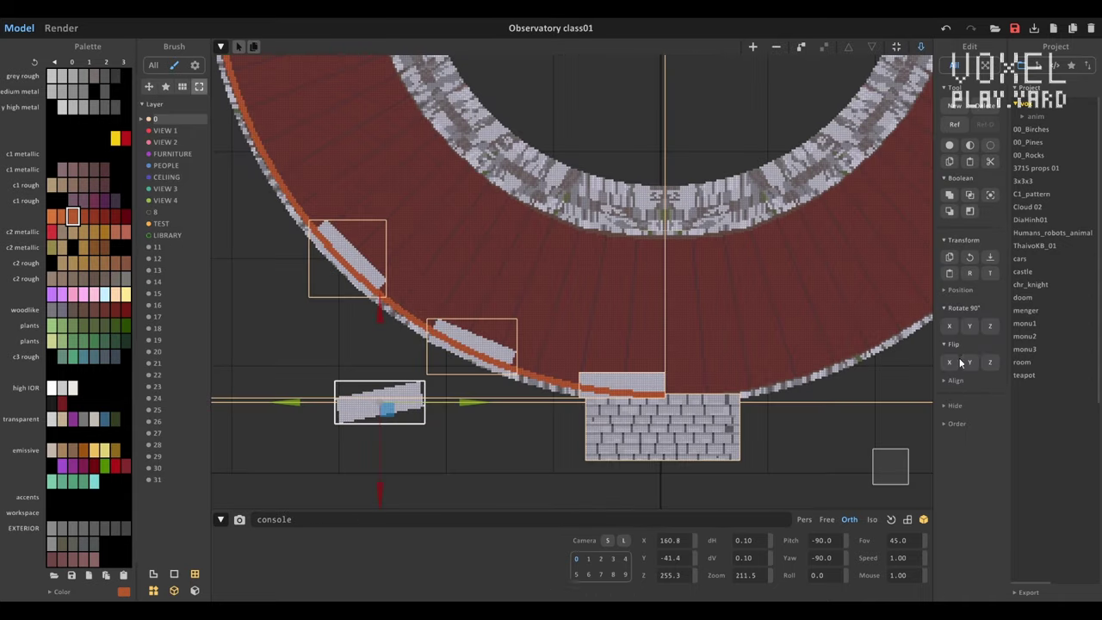
scroll(534, 344, up, 3)
mouse_move(534, 344)
right_down()
mouse_move(554, 354)
mouse_move(594, 293)
mouse_move(603, 393)
mouse_move(637, 353)
mouse_move(680, 338)
mouse_move(912, 327)
mouse_move(540, 334)
right_up()
- Fill the remaining gaps along the orange guide with rotated wall panel copies to form a continuous curved quarter wall
key(Tab)
scroll(602, 393, down, 2)
key(Tab)
scroll(408, 175, up, 3)
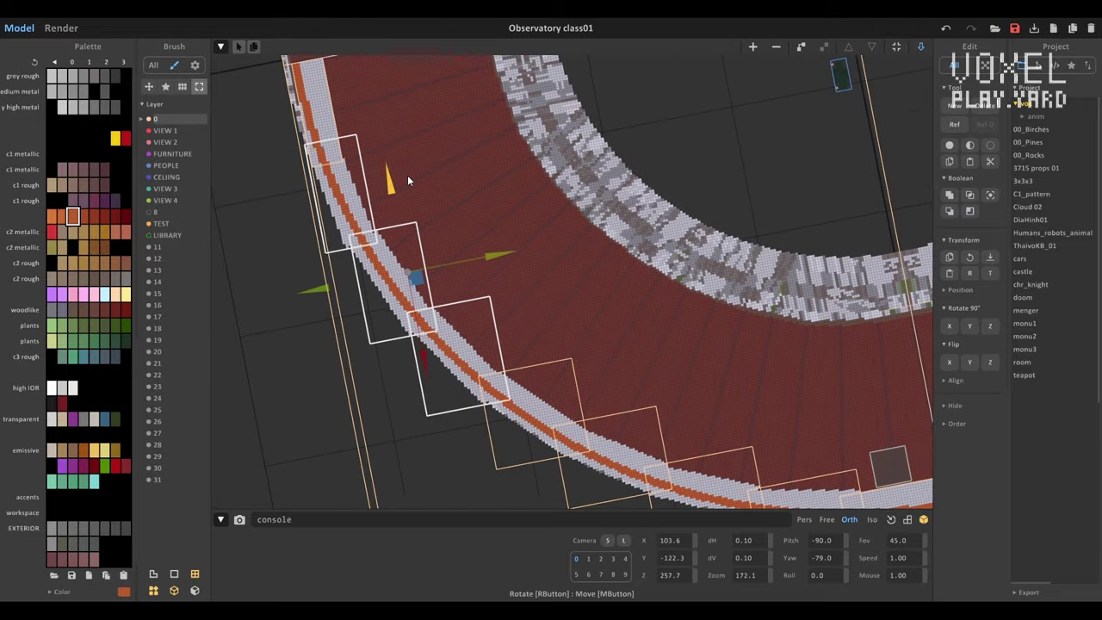
- Merge the rotated wall panels along the guide into a single quarter wall object
right_drag(408, 175, 340, 250)
right_drag(842, 191, 741, 284)
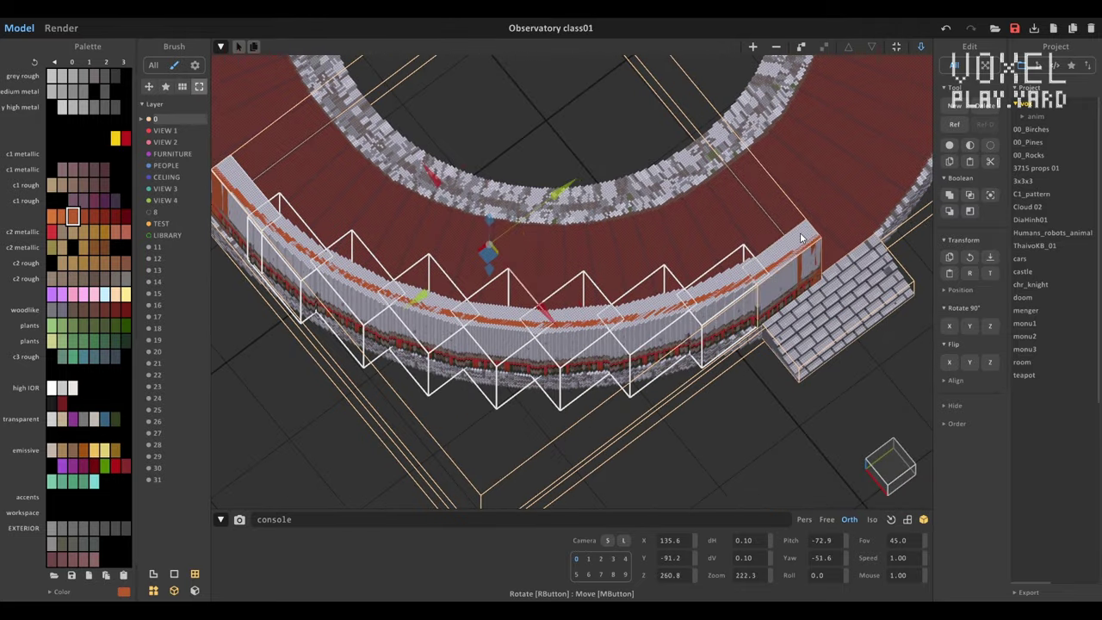
scroll(652, 374, down, 3)
scroll(652, 373, up, 3)
scroll(701, 333, up, 2)
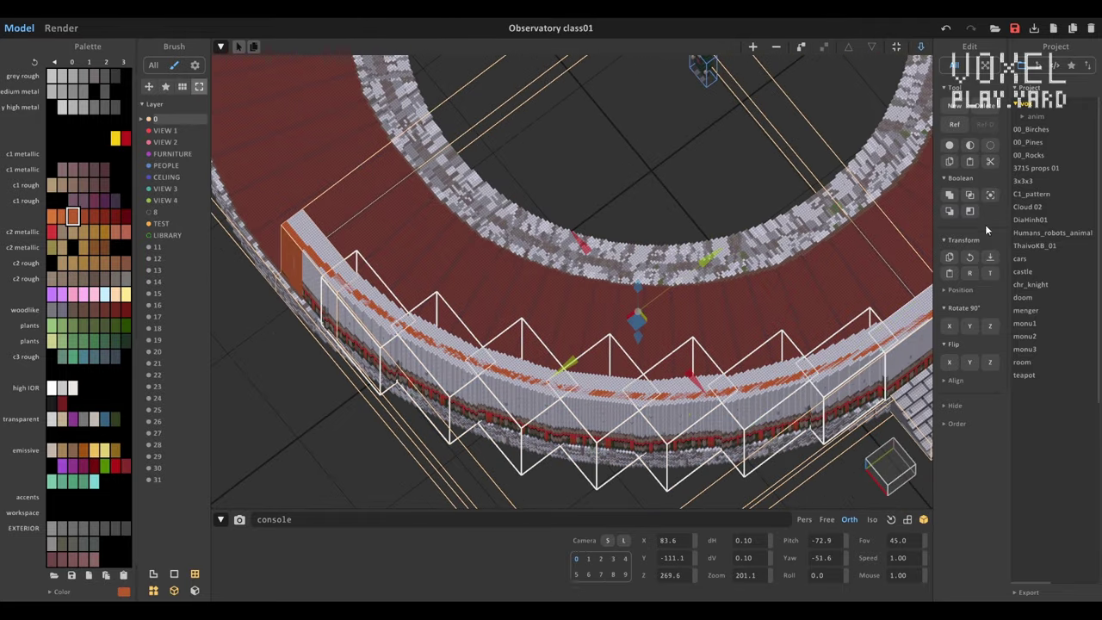
right_drag(921, 250, 754, 329)
scroll(739, 327, down, 3)
scroll(627, 373, up, 3)
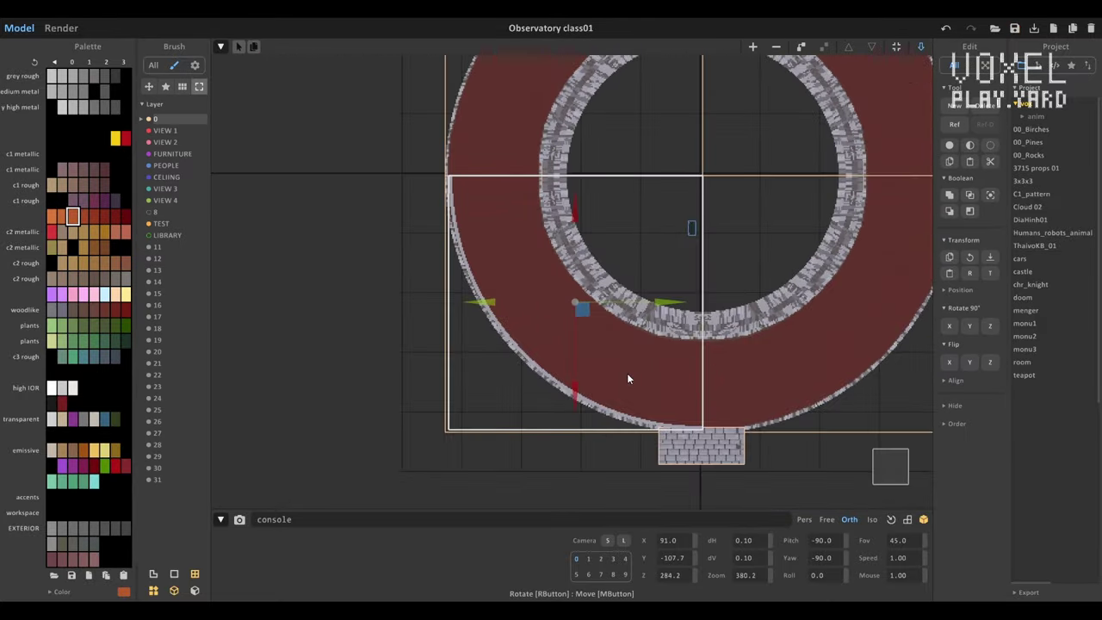
- Duplicate and mirror the quarter wall around the floor ring to complete the full circular outer wall
scroll(627, 373, up, 2)
scroll(327, 310, up, 2)
scroll(563, 359, down, 4)
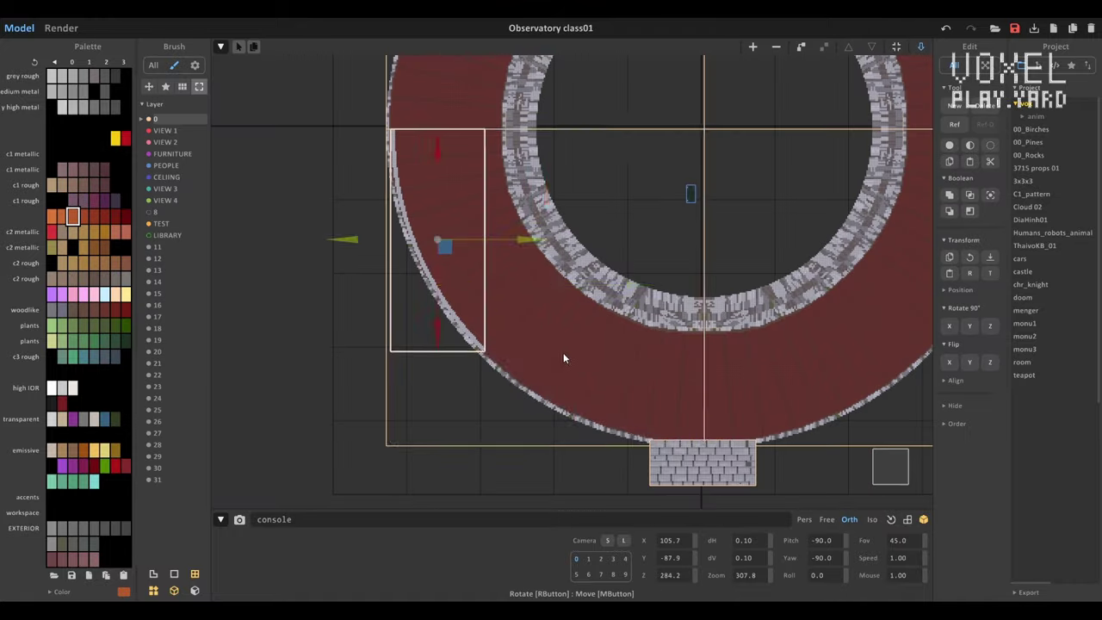
scroll(695, 250, down, 1)
scroll(672, 345, up, 3)
scroll(436, 429, down, 3)
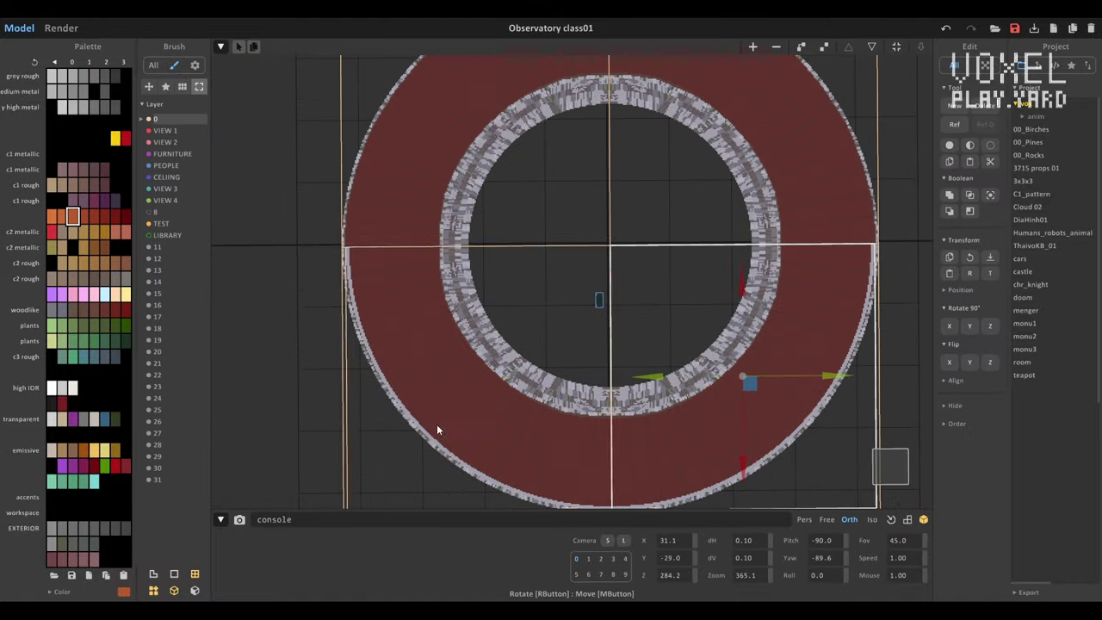
scroll(756, 195, down, 3)
right_drag(756, 196, 655, 298)
scroll(692, 297, up, 3)
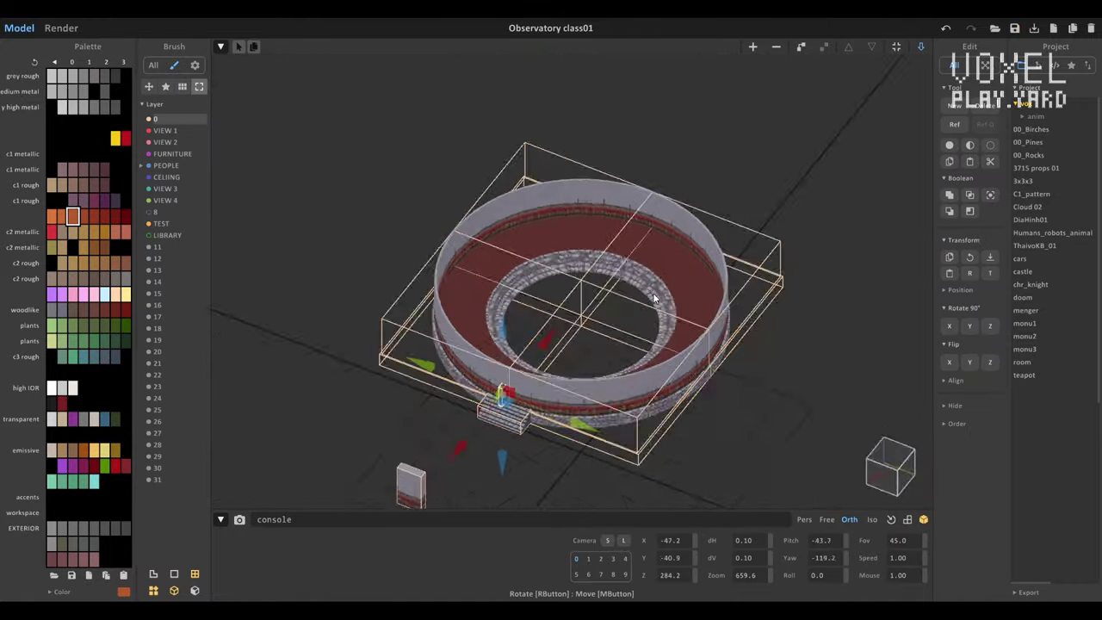
- Remove the wall sections on both sides of the centre line at the stairs to open an entrance as wide as the steps
scroll(816, 415, up, 5)
click(585, 362)
mouse_move(816, 414)
right_down()
mouse_move(585, 362)
mouse_move(906, 440)
right_up()
key(Tab)
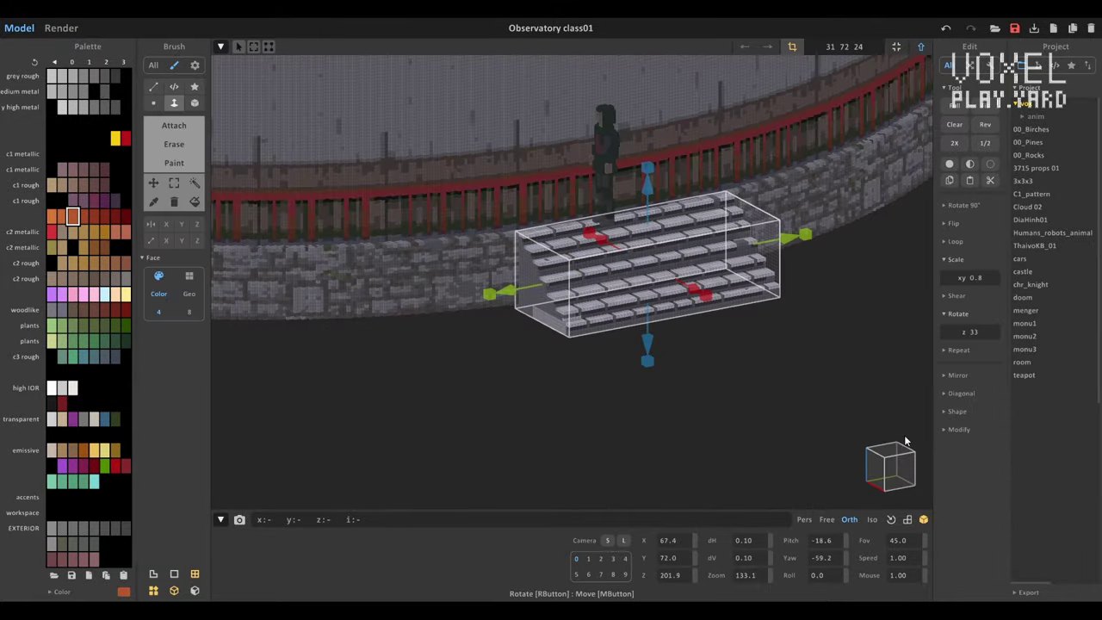
key(Tab)
click(894, 470)
drag(556, 91, 401, 445)
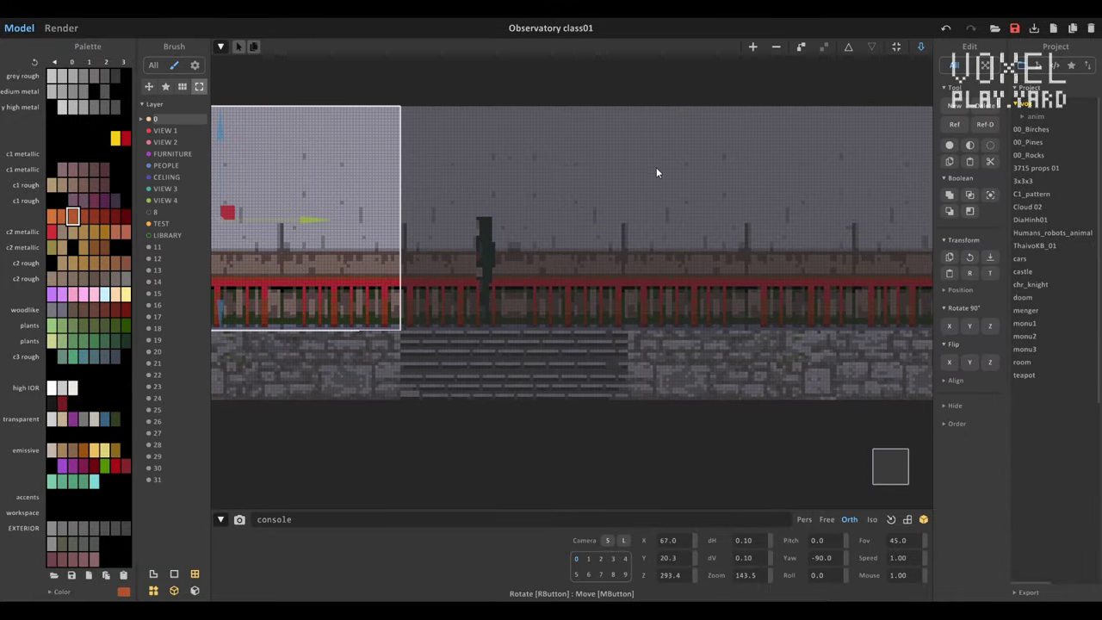
drag(468, 100, 612, 429)
- Draw a green quarter ring roof guide in a 256 × 256 × 22 object by filling a large circle and erasing a smaller concentric one
scroll(612, 429, down, 5)
right_drag(612, 429, 556, 312)
scroll(554, 167, up, 3)
scroll(758, 253, down, 6)
mouse_move(554, 167)
right_down()
mouse_move(758, 253)
mouse_move(781, 275)
mouse_move(625, 311)
mouse_move(594, 284)
mouse_move(561, 345)
mouse_move(590, 444)
mouse_move(552, 328)
mouse_move(516, 285)
right_up()
scroll(625, 311, up, 3)
scroll(625, 311, down, 5)
scroll(561, 345, up, 4)
key(b)
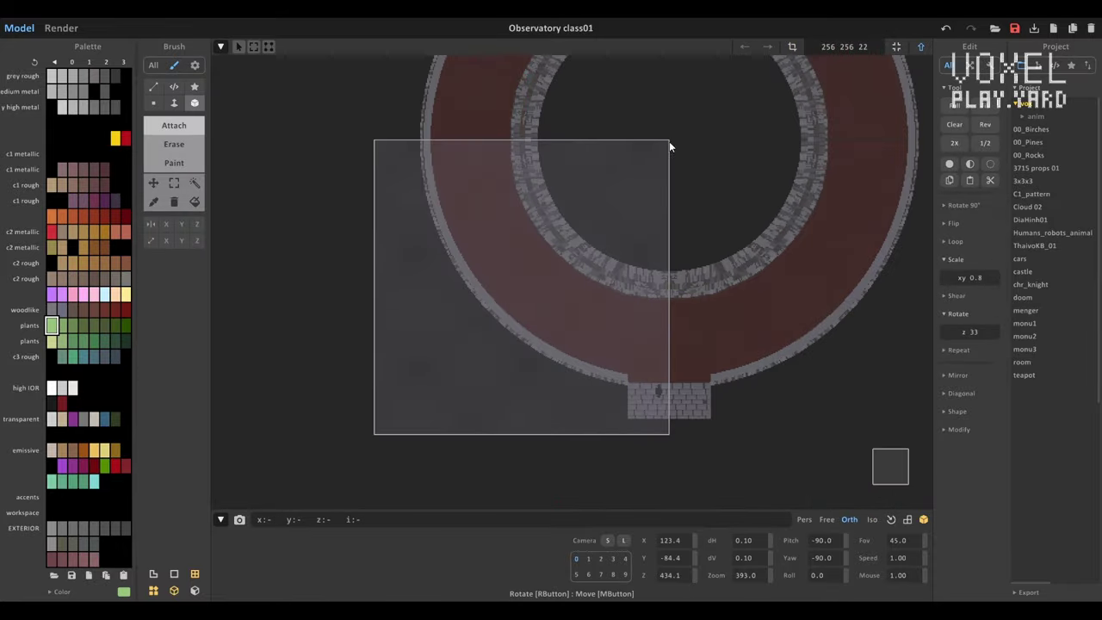
scroll(669, 146, up, 2)
key(l)
drag(694, 113, 404, 350)
mouse_move(405, 350)
right_down()
mouse_move(607, 326)
mouse_move(660, 411)
right_up()
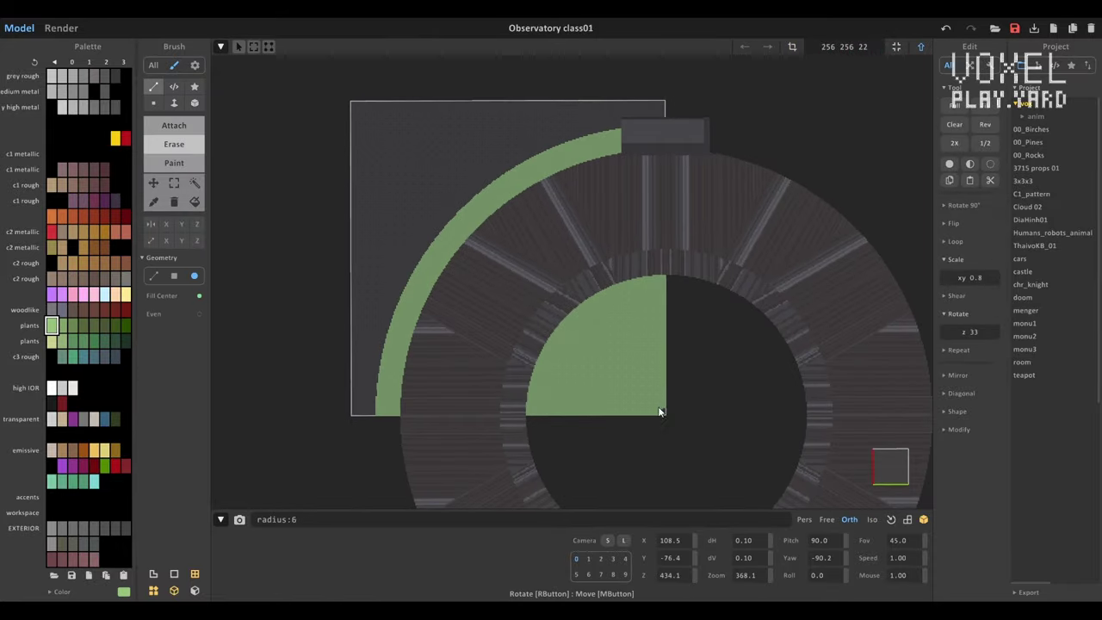
right_drag(569, 228, 577, 389)
- Rotate the brown roof tile panel 90° about Z and place it at the stair end of the green guide
key(s)
scroll(577, 388, down, 3)
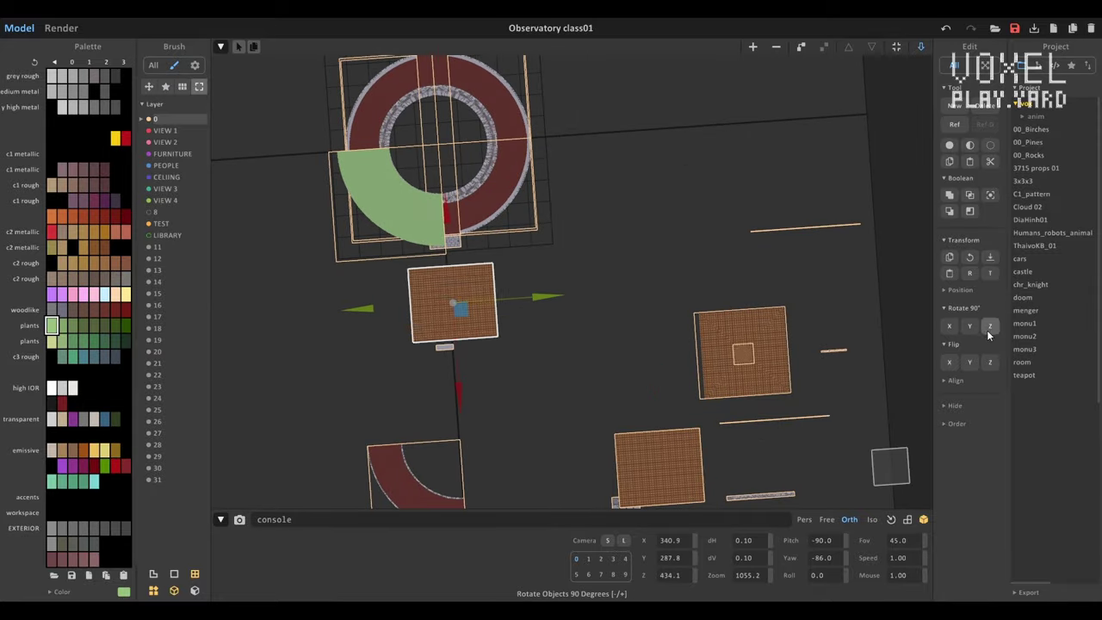
scroll(625, 285, up, 5)
right_drag(861, 362, 845, 423)
scroll(845, 423, down, 3)
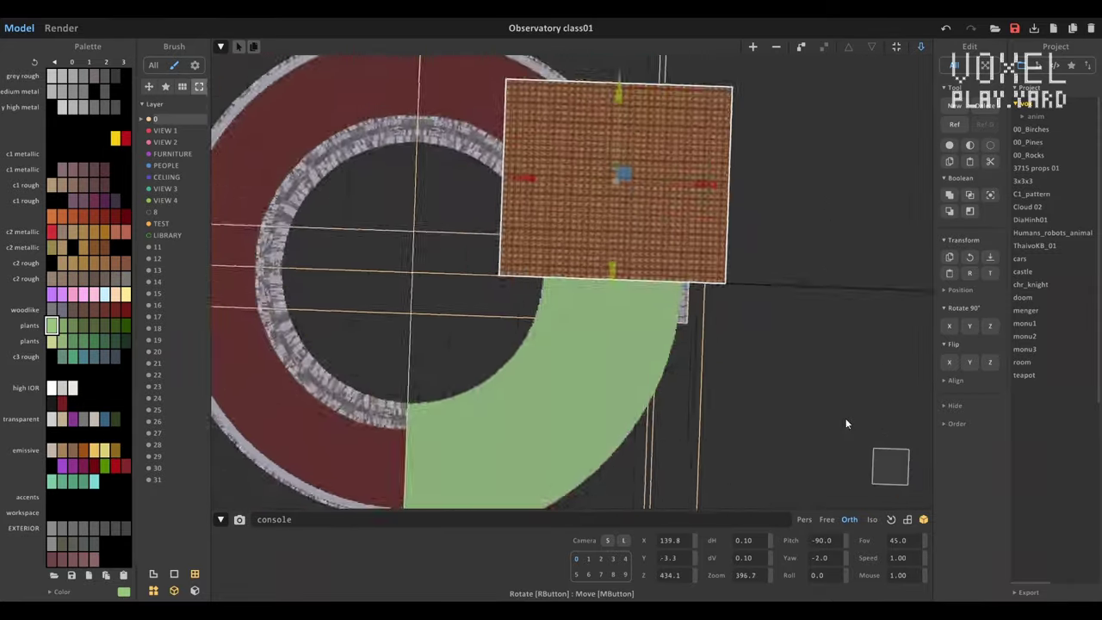
- Shorten the roof tile panel along X so it spans the width of the green guide ring
key(t)
scroll(704, 364, up, 2)
mouse_move(704, 364)
right_down()
mouse_move(634, 347)
mouse_move(733, 459)
right_up()
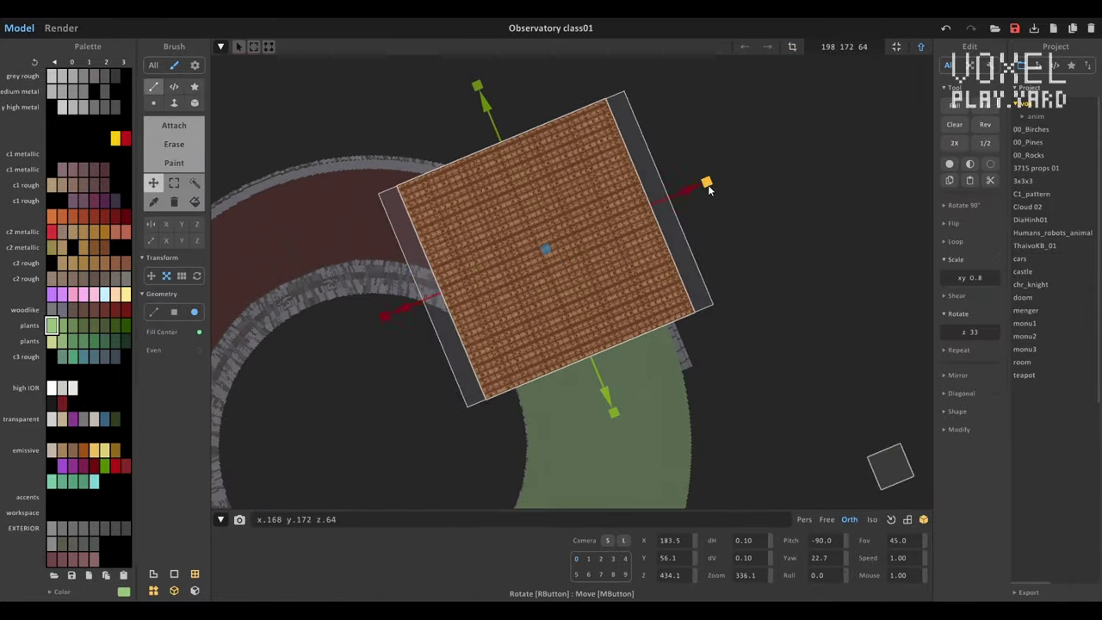
mouse_move(708, 190)
right_down()
mouse_move(644, 310)
mouse_move(537, 226)
mouse_move(544, 311)
mouse_move(617, 287)
mouse_move(767, 267)
right_up()
key(s)
- Narrow the roof tile panel along Y to a 37-voxel strip, mark out the tiles and crop the object around them
key(t)
drag(767, 252, 644, 341)
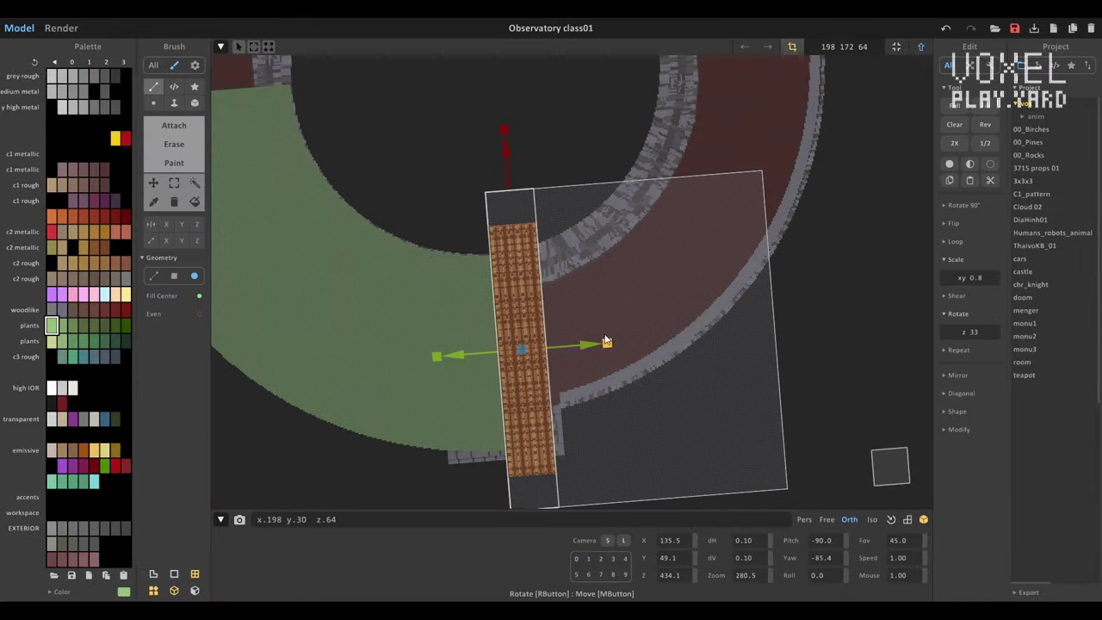
key(s)
mouse_move(601, 341)
right_down()
mouse_move(597, 381)
mouse_move(745, 336)
right_up()
key(t)
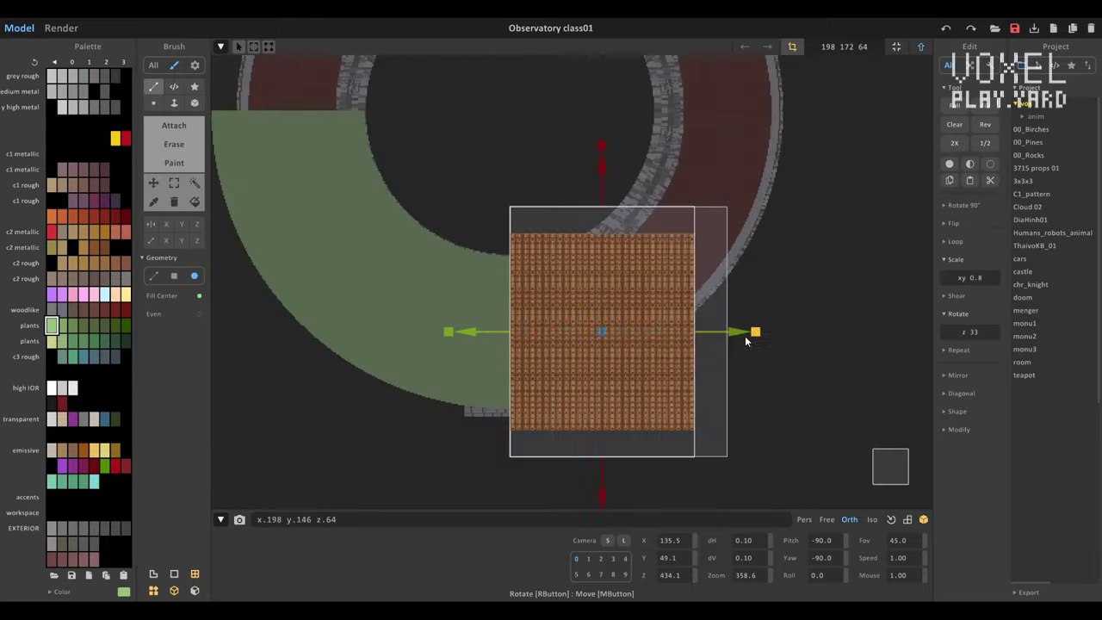
drag(745, 335, 622, 356)
right_drag(618, 351, 575, 447)
key(m)
drag(592, 157, 408, 428)
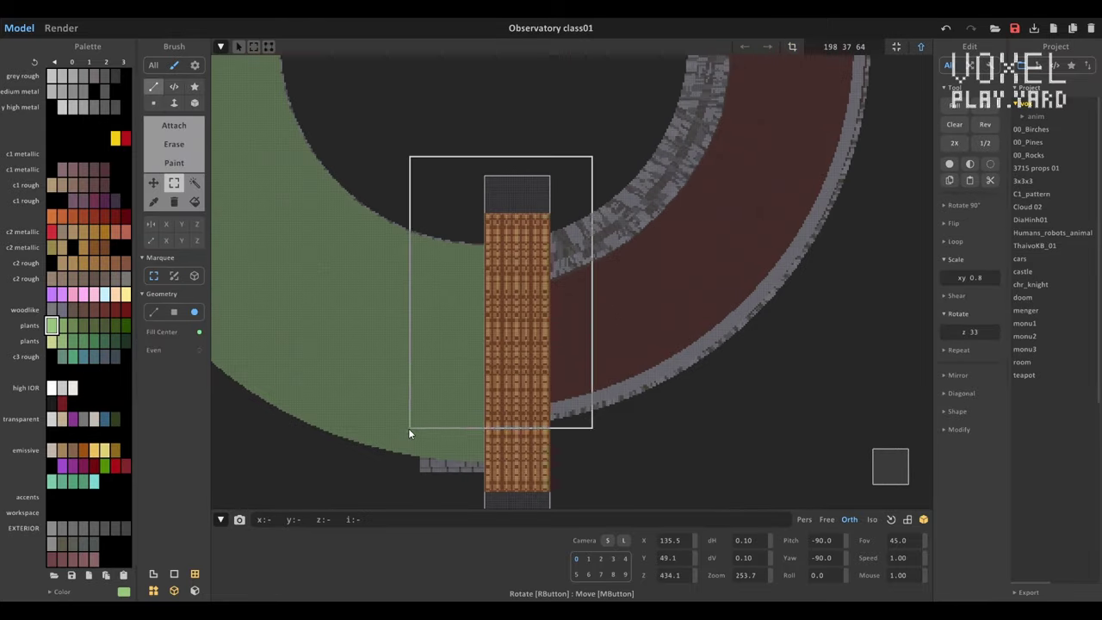
click(792, 46)
- Rotate a copy of the roof tile strip 45° about Z and position it radially across the green guide
drag(608, 332, 642, 313)
scroll(643, 314, up, 2)
key(Return)
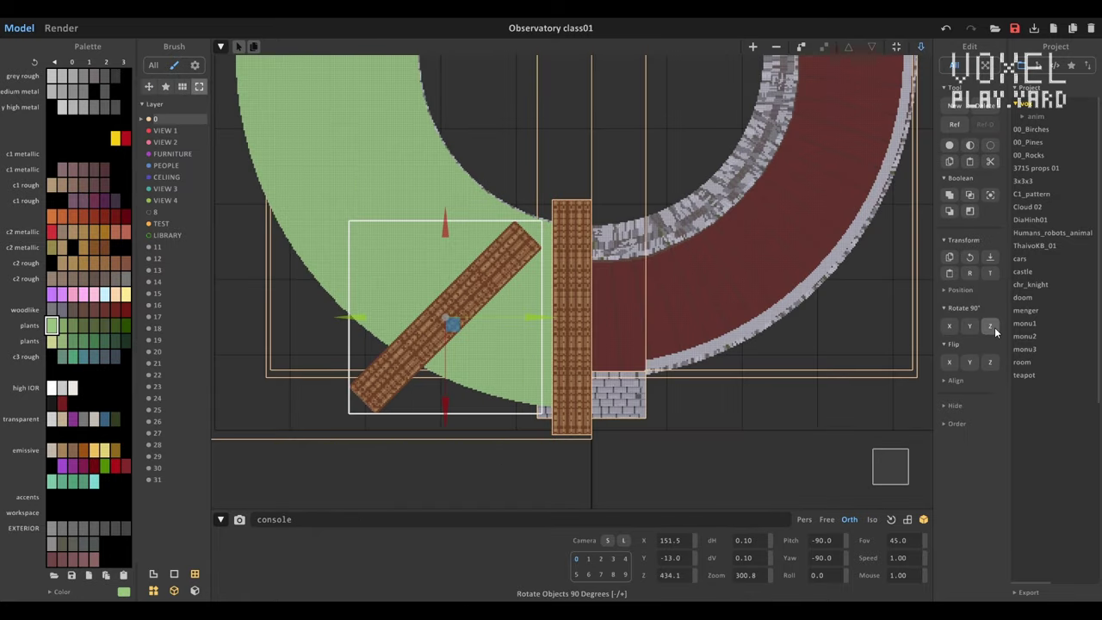
middle_drag(995, 328, 562, 349)
right_drag(562, 350, 469, 249)
scroll(479, 282, up, 3)
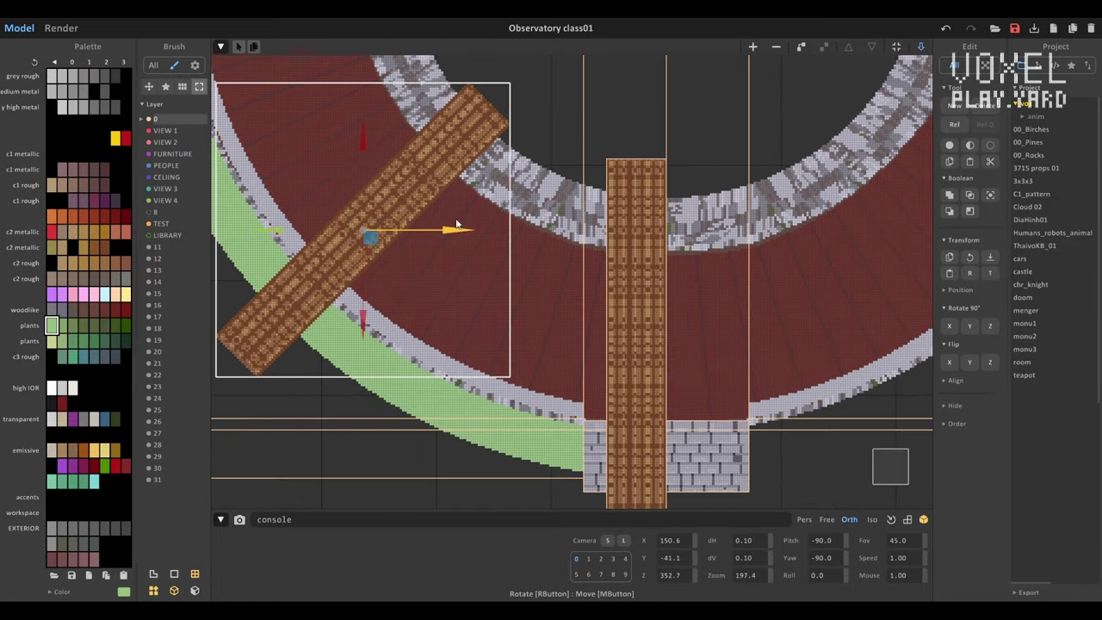
- Rotate another roof strip copy about Z to an angle between the straight and diagonal strips and place it midway between them
scroll(462, 213, down, 3)
scroll(376, 199, up, 3)
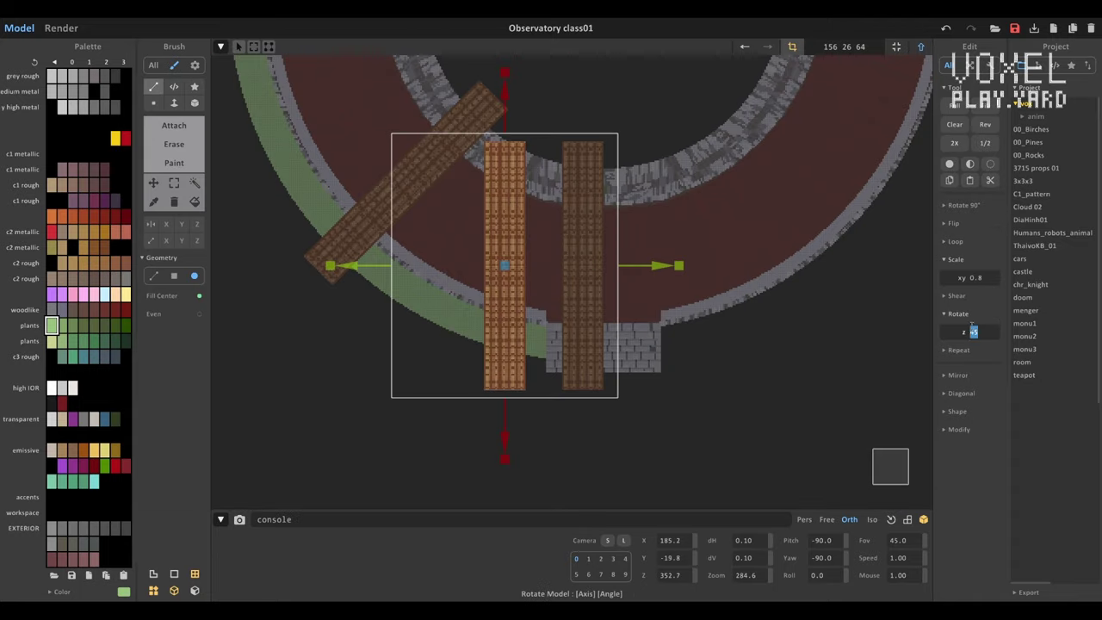
key(Return)
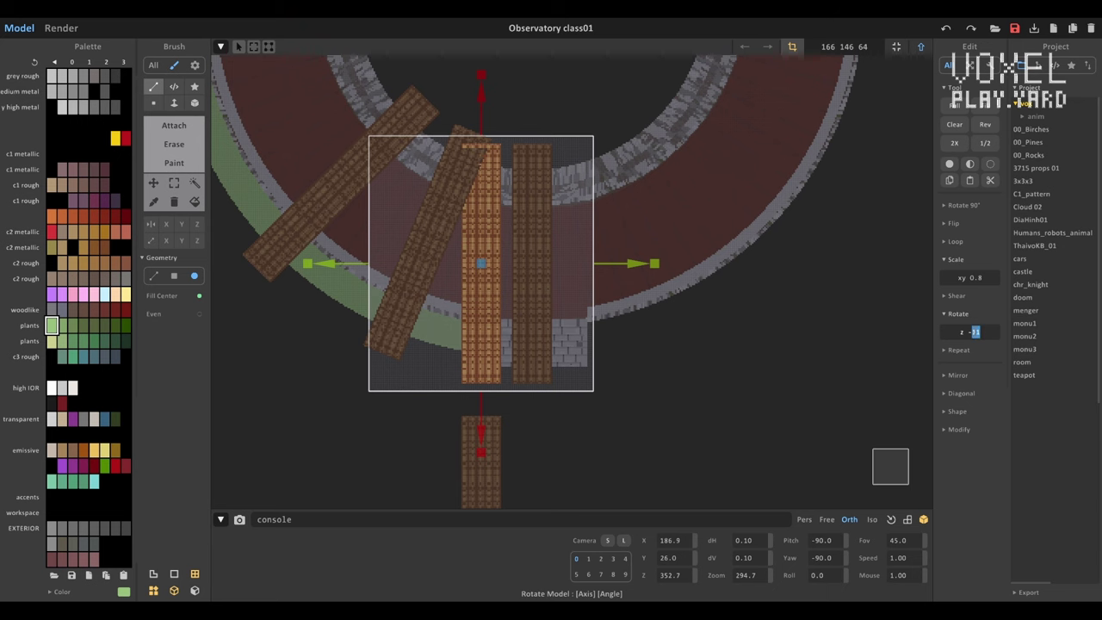
- Rotate a strip copy -12° about Z and fill the gaps up to the diagonal strip with further angled roof strip copies
key(Return)
drag(488, 158, 569, 269)
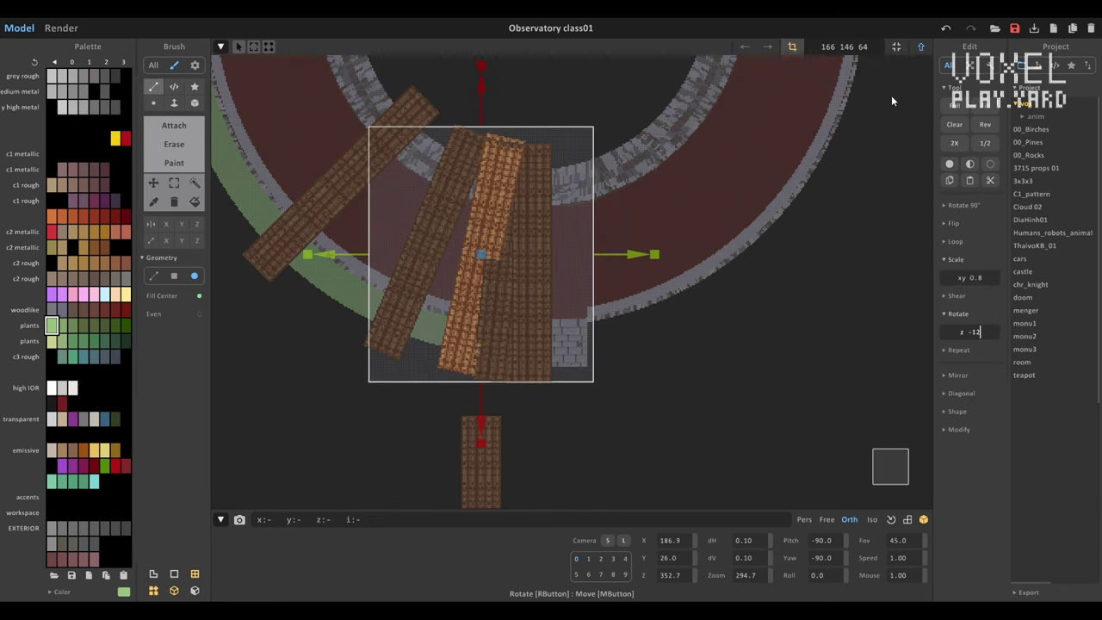
key(Return)
key(Return)
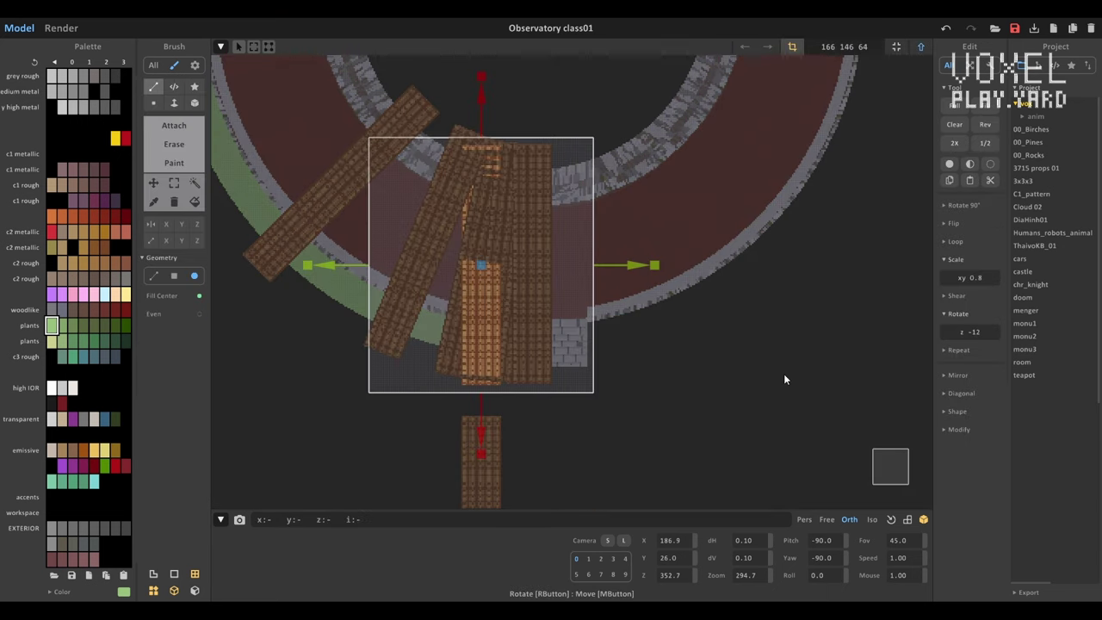
key(Return)
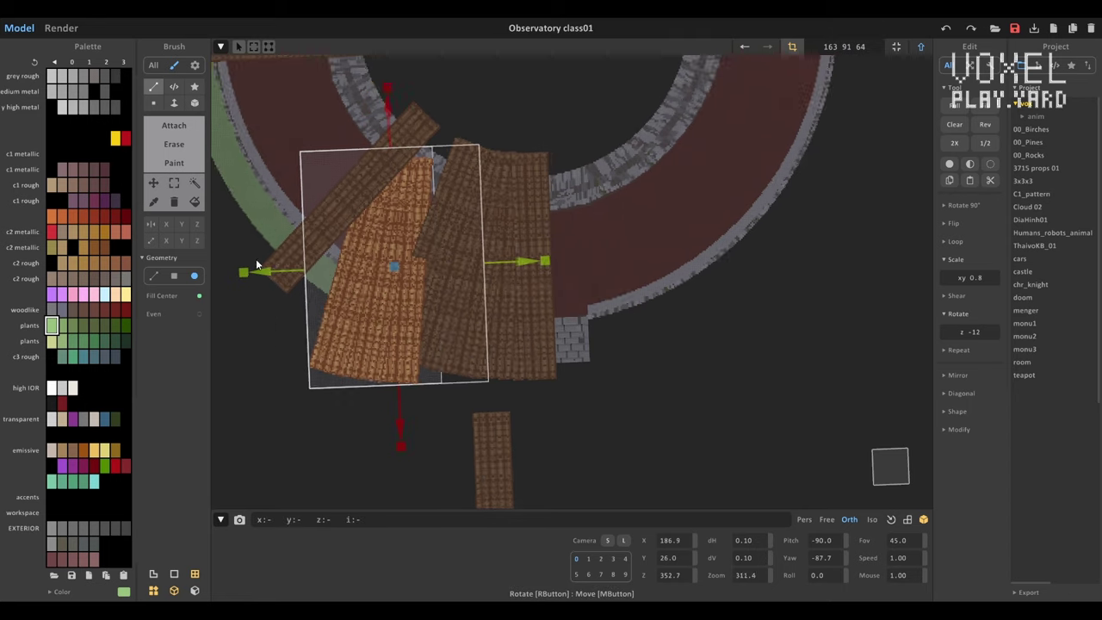
scroll(256, 259, up, 3)
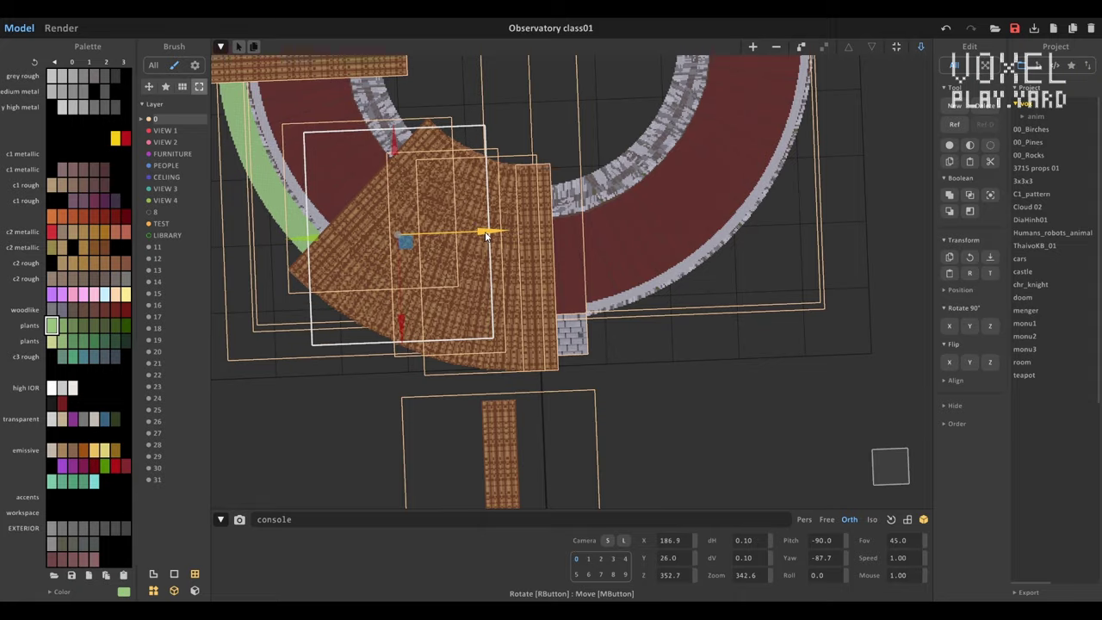
scroll(525, 224, down, 2)
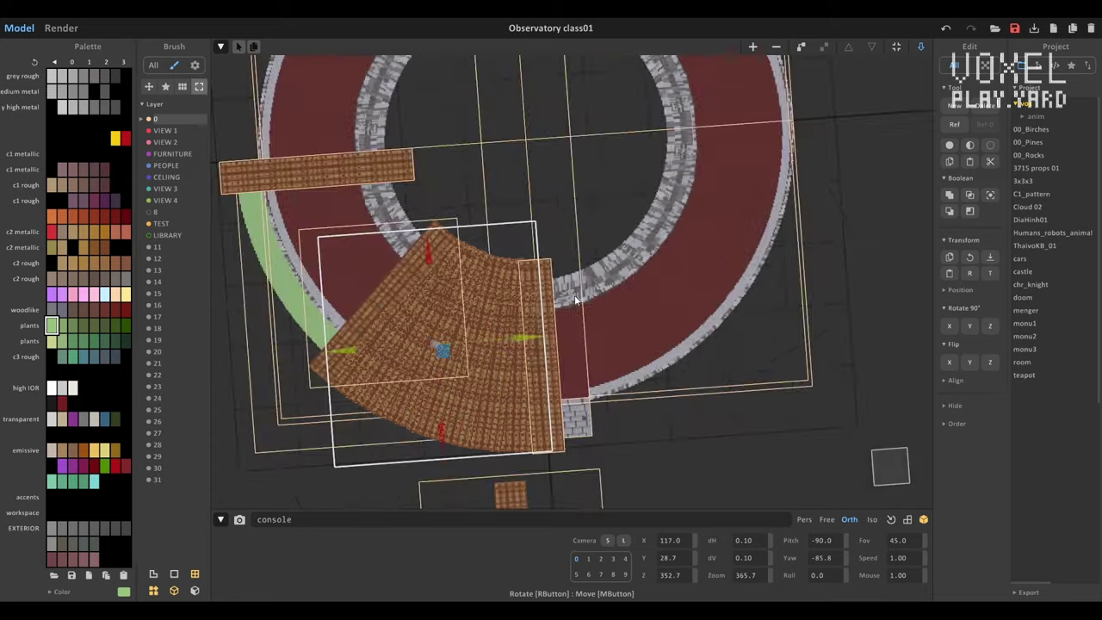
- Flip and rotate a copy of the tiled wedge into the open half, and combine both into a 256 × 256 × 64 quarter roof
right_drag(576, 300, 439, 262)
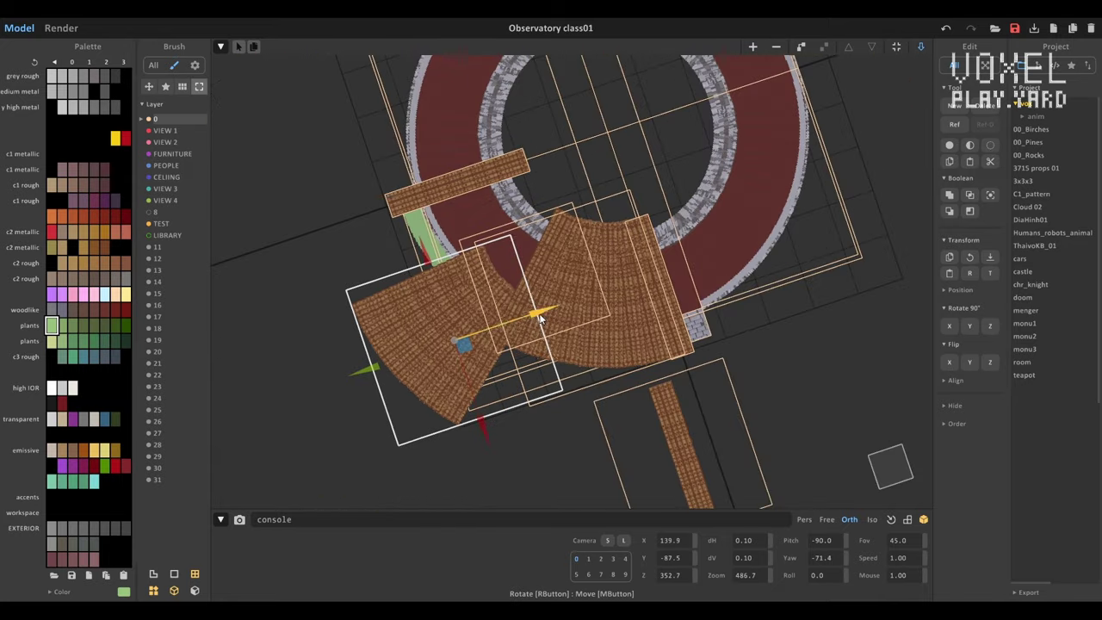
scroll(438, 158, up, 3)
right_drag(545, 210, 525, 225)
scroll(449, 150, down, 2)
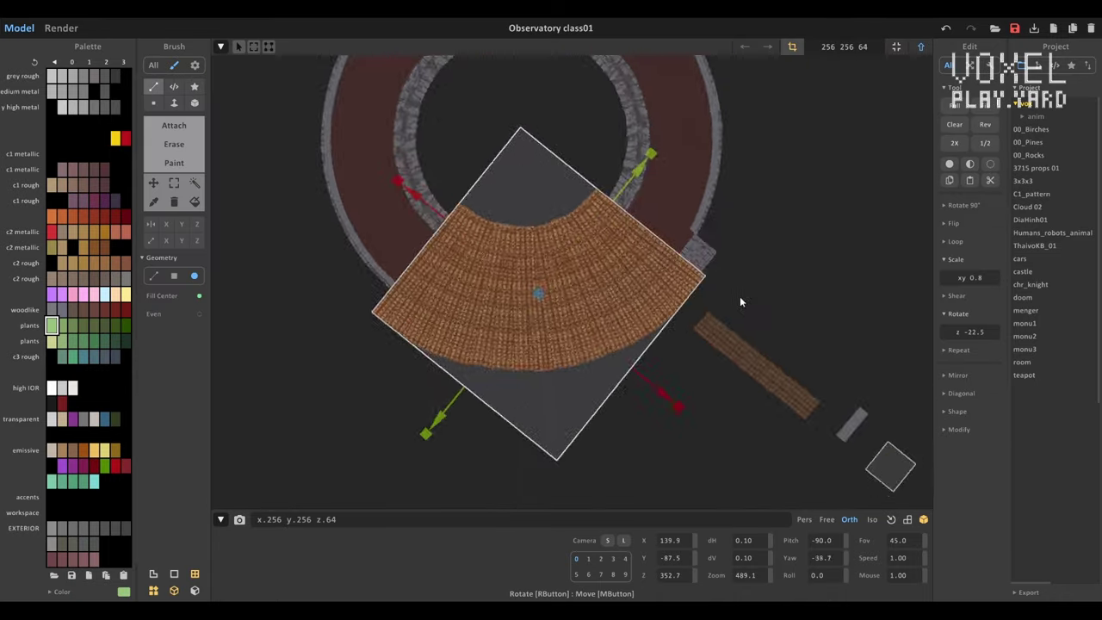
scroll(740, 296, up, 5)
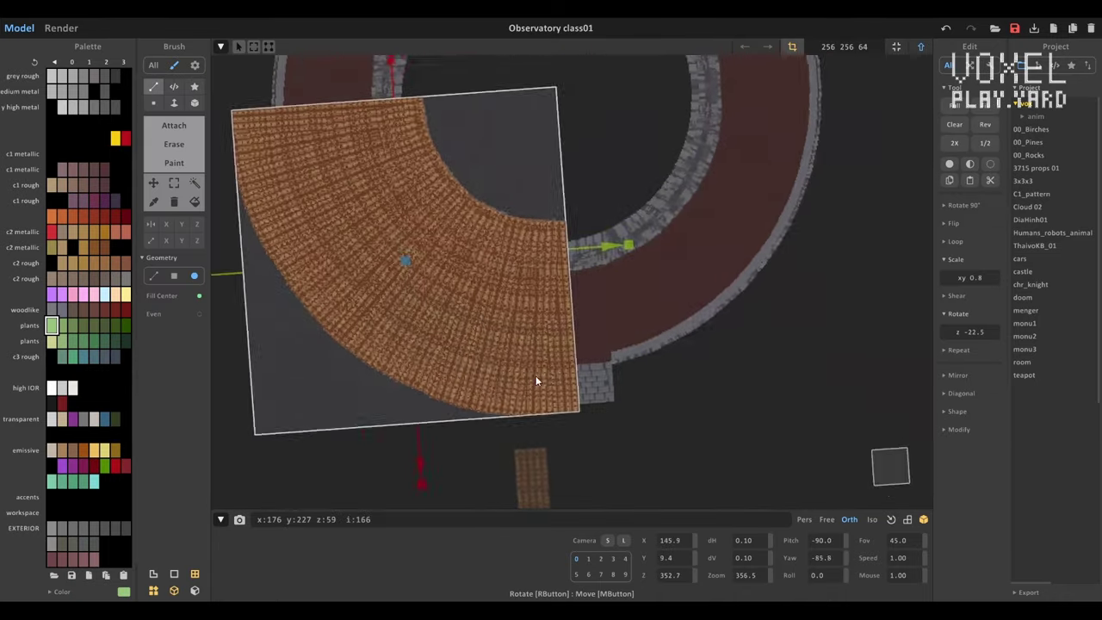
scroll(577, 344, down, 2)
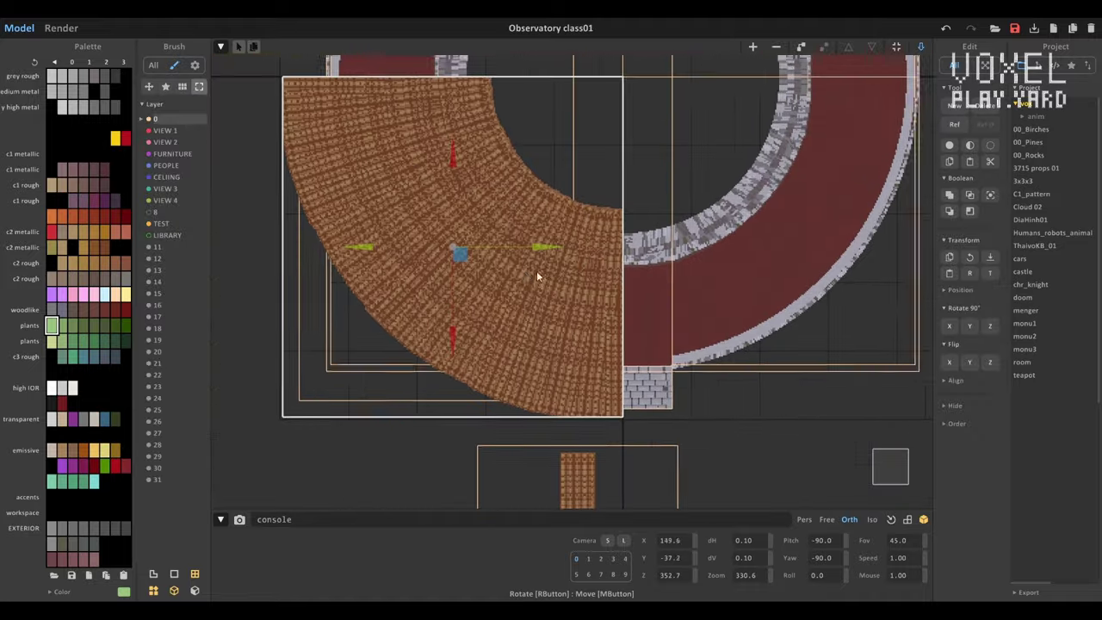
click(553, 262)
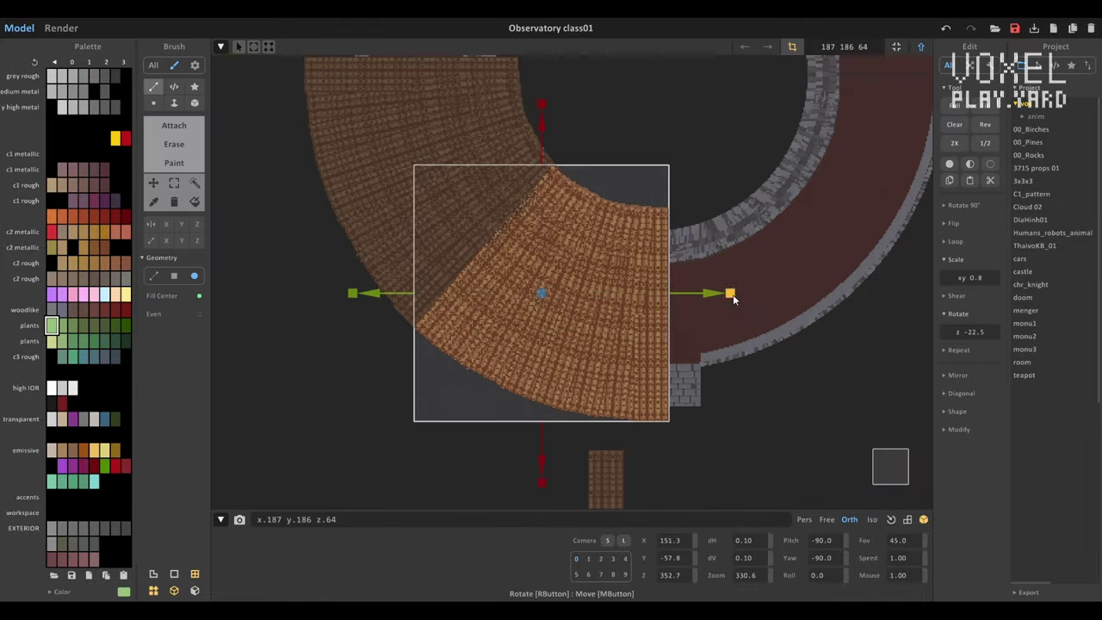
- Place a dark red square column at the wall end beside the stairs and add copies along the curved outer wall
scroll(672, 330, up, 2)
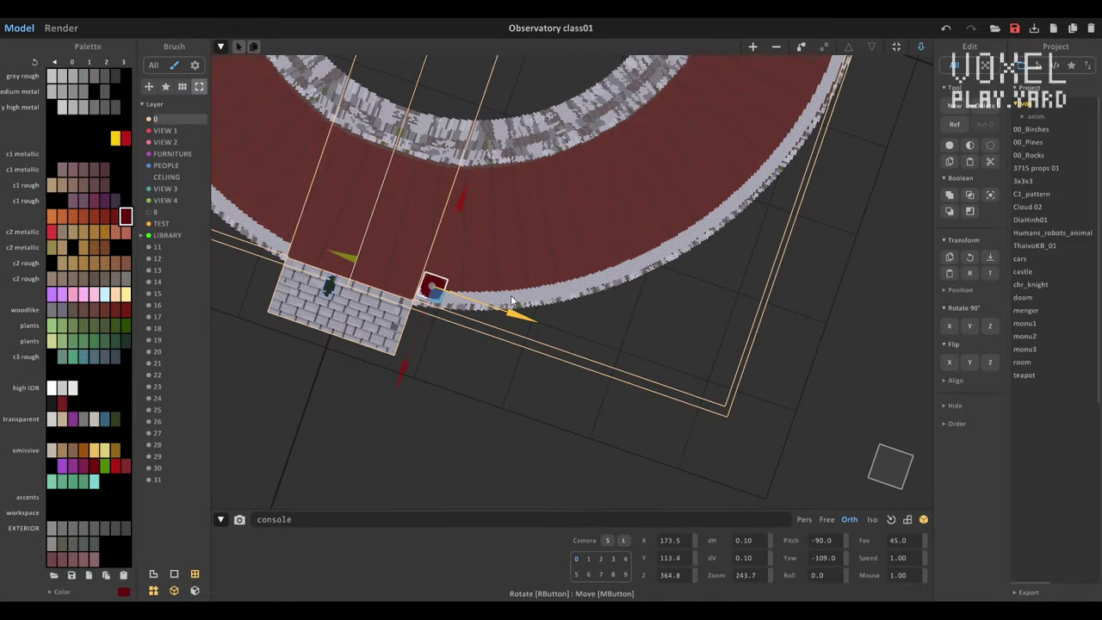
drag(398, 136, 529, 324)
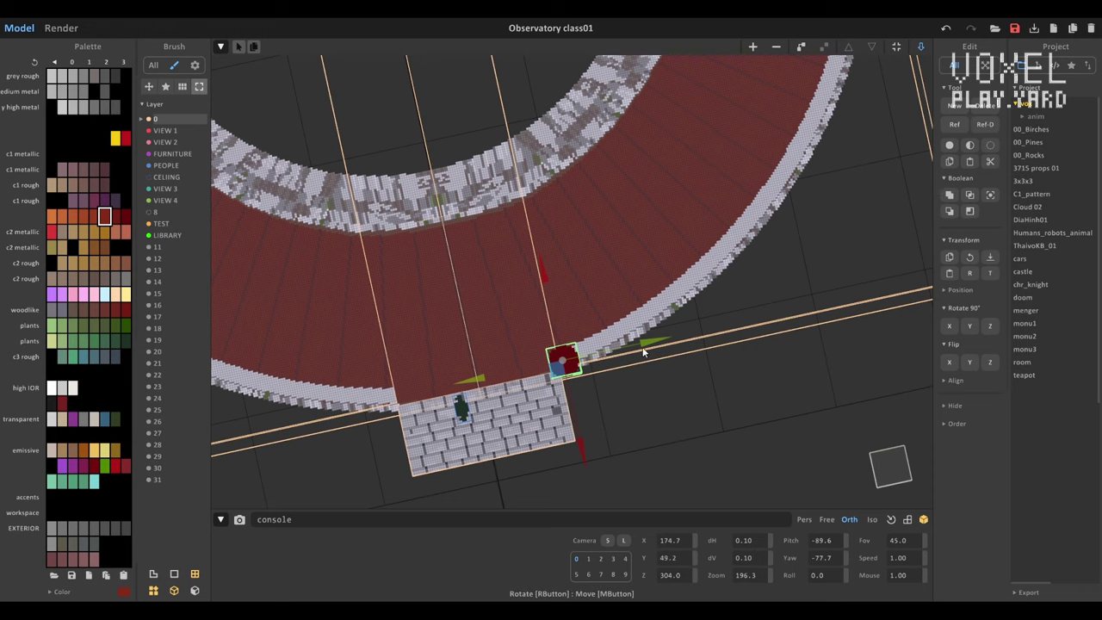
right_drag(344, 362, 342, 297)
scroll(531, 313, down, 3)
drag(342, 297, 533, 398)
scroll(531, 392, up, 3)
right_drag(544, 408, 807, 252)
scroll(775, 266, down, 3)
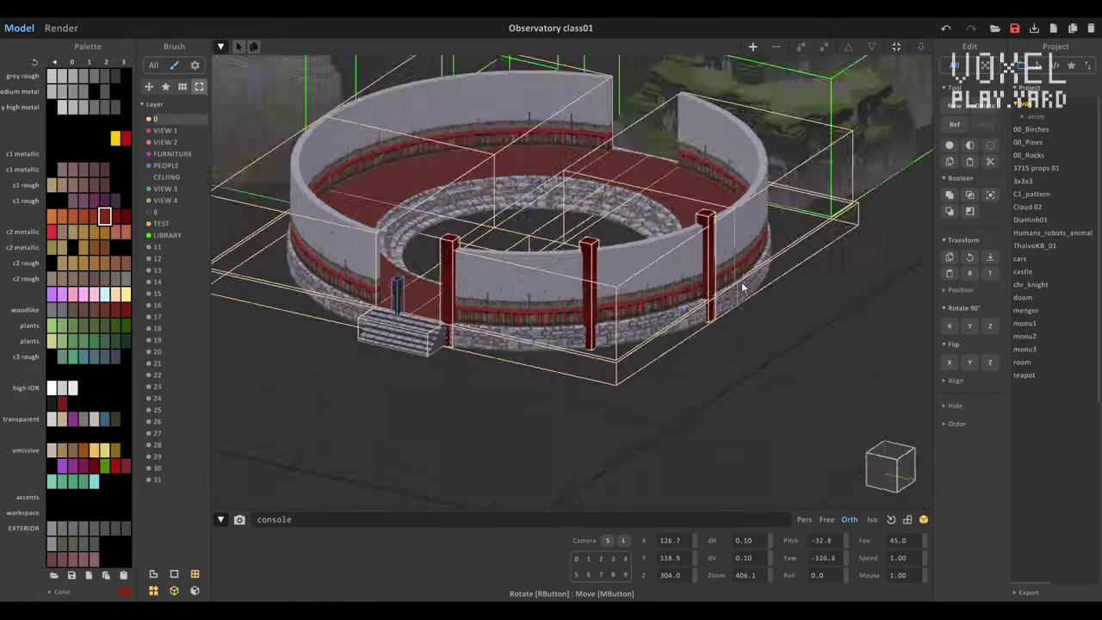
- Adjust the positions of the column copies so they are spaced along the curved quarter wall
scroll(741, 282, up, 3)
right_drag(742, 282, 623, 244)
right_drag(578, 381, 713, 393)
scroll(712, 393, up, 2)
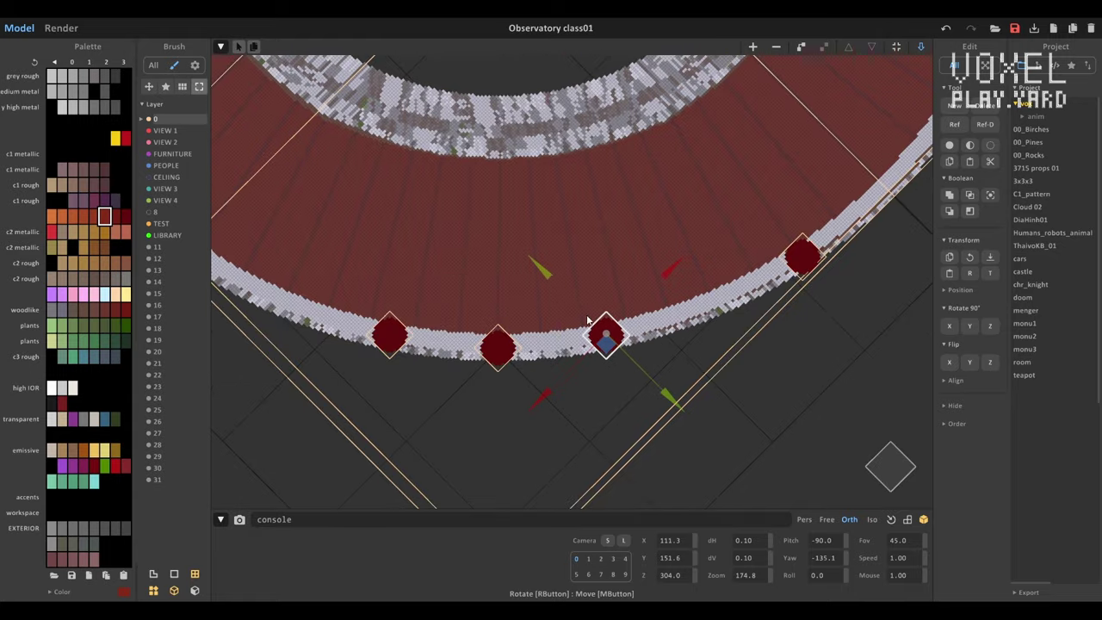
- Copy the curved column set into the quarter on the other side of the stairs and flip it along X
scroll(588, 321, down, 5)
right_drag(588, 321, 689, 241)
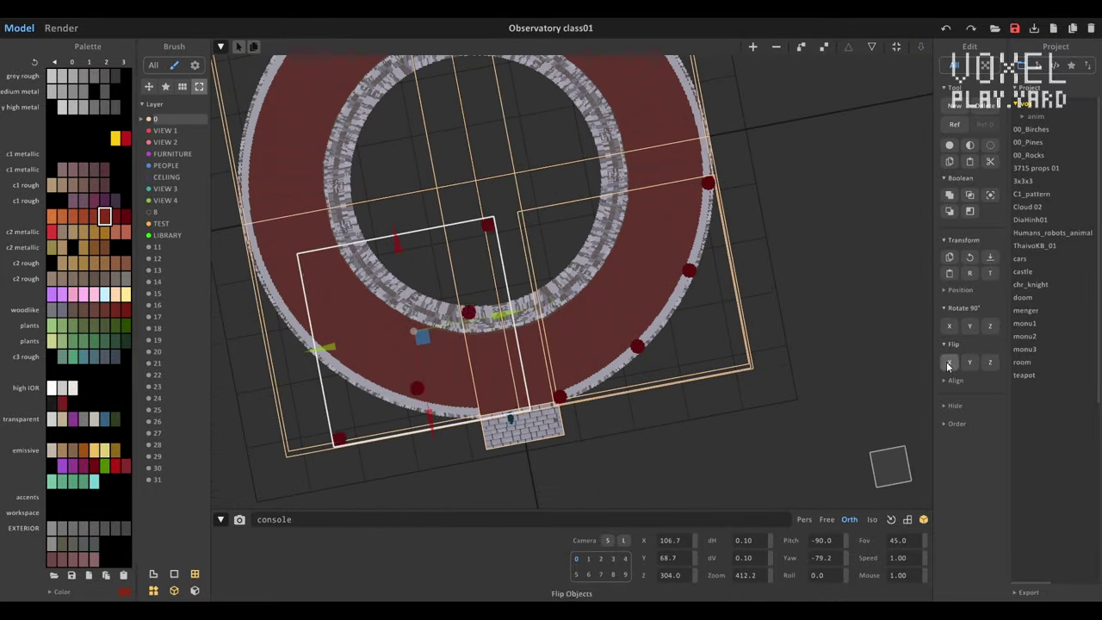
click(948, 365)
click(882, 470)
right_drag(376, 257, 297, 295)
scroll(296, 294, up, 2)
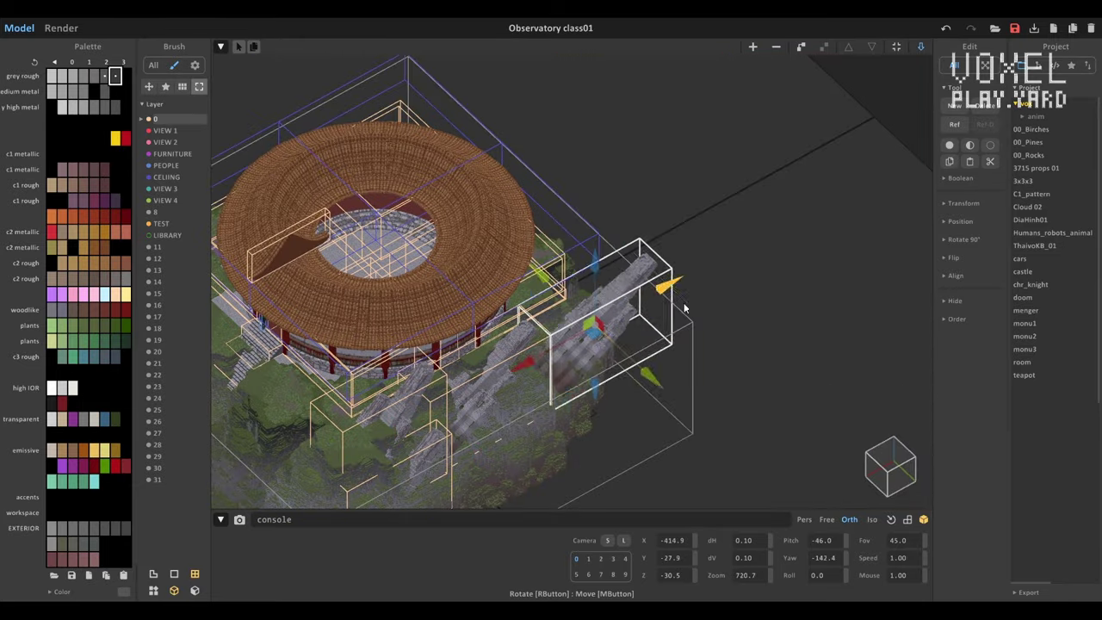
- Resize the volume of the grey rock slab at the cliff edge and rotate the slab to a new angle
click(792, 47)
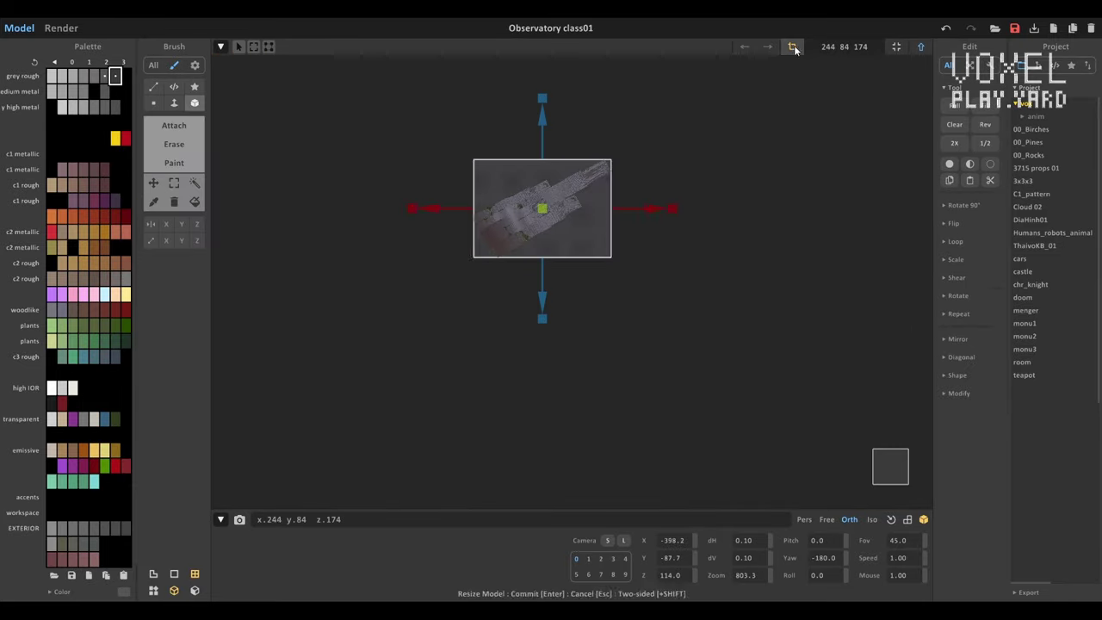
click(898, 50)
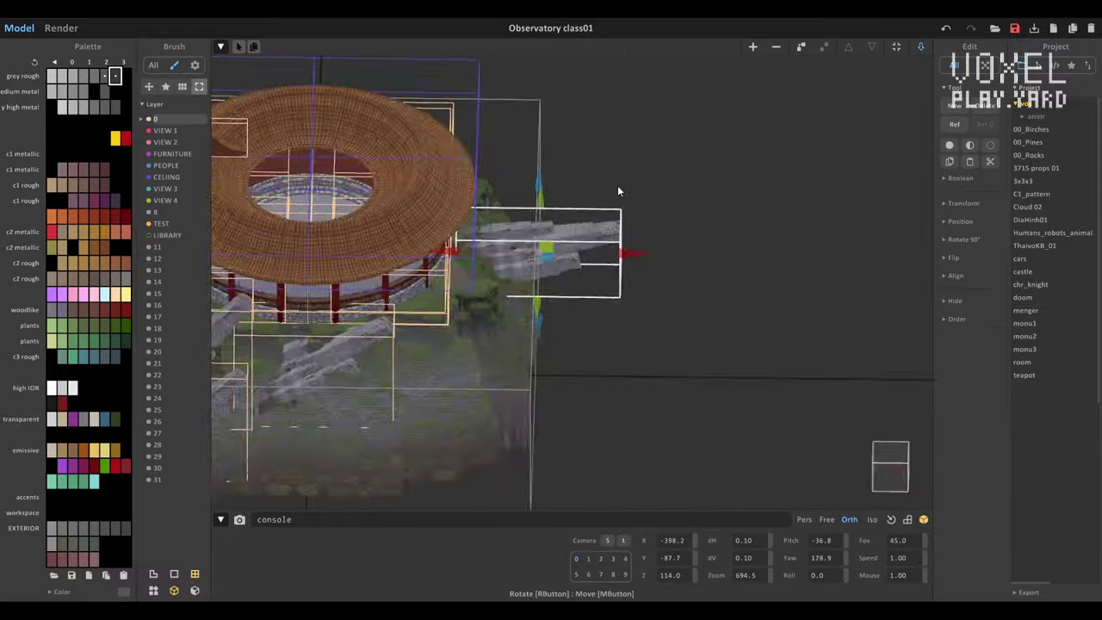
key(Tab)
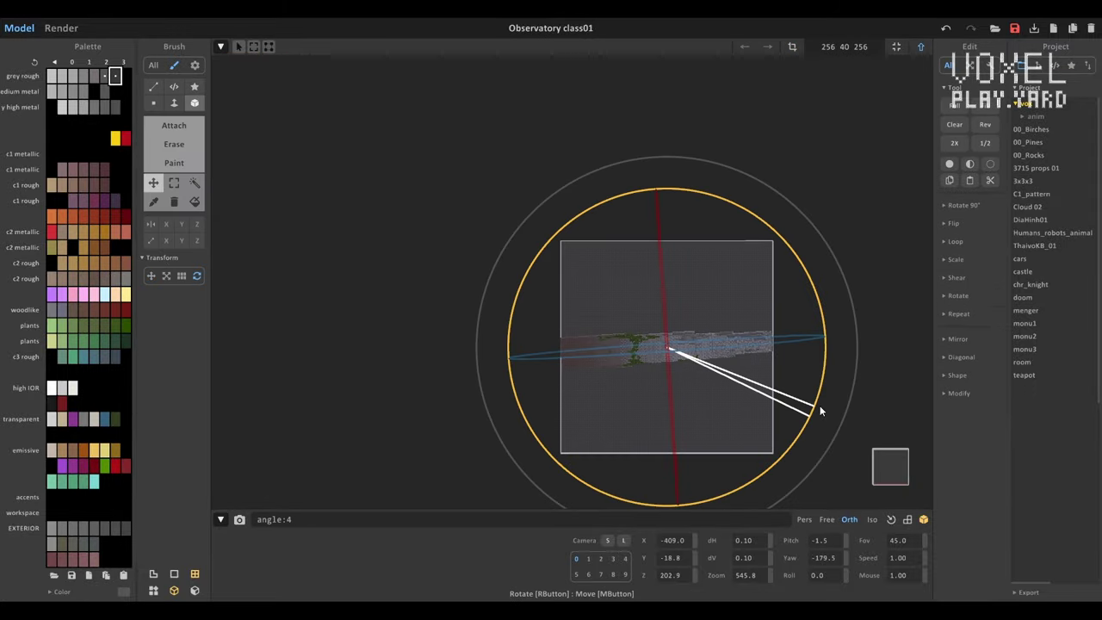
key(Tab)
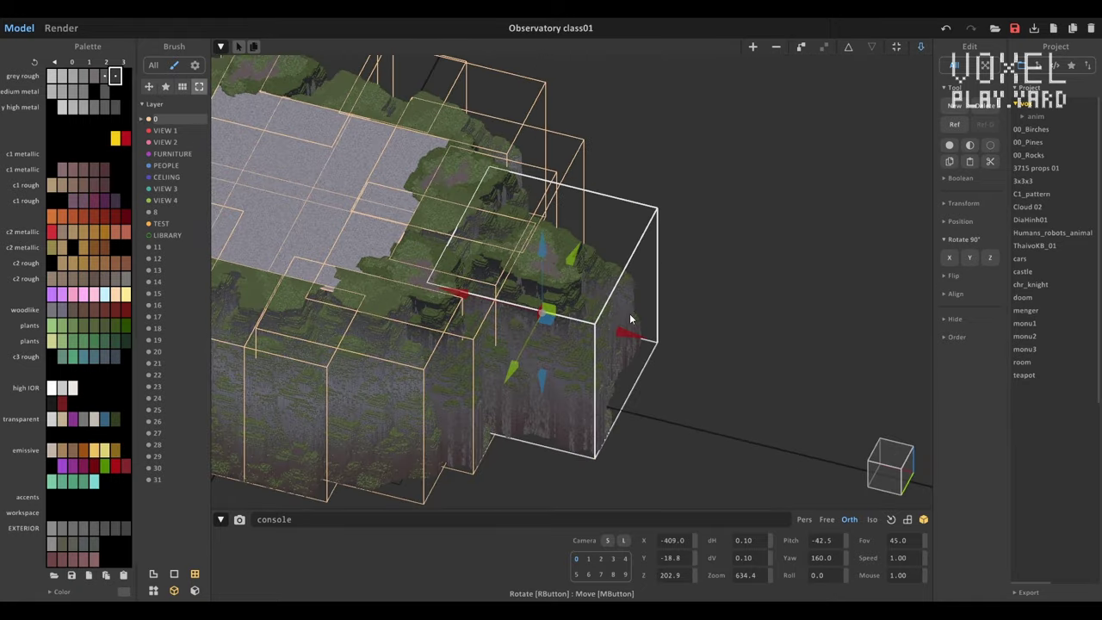
- Place further rotated rock slabs around the mossy cliff and resize a slab's volume to fit its shape
key(Tab)
key(Tab)
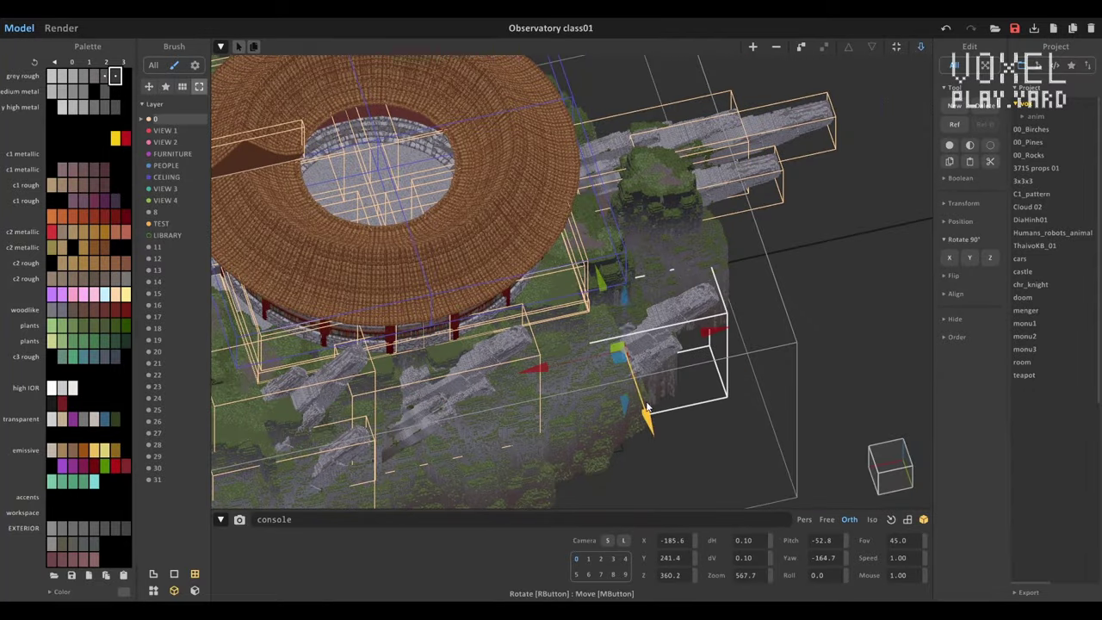
key(Tab)
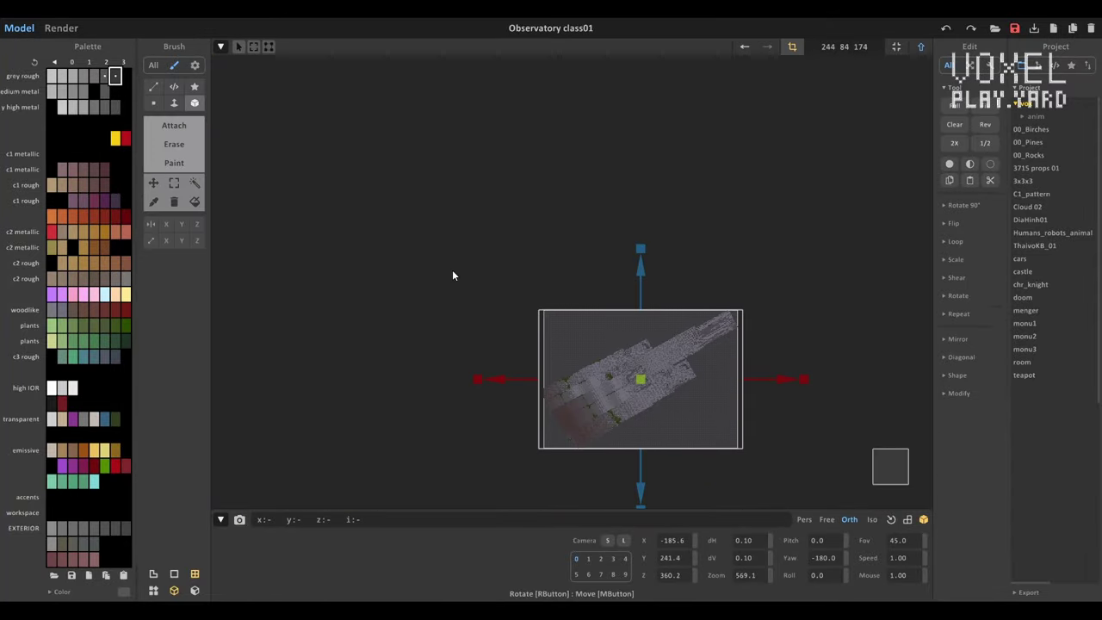
key(Tab)
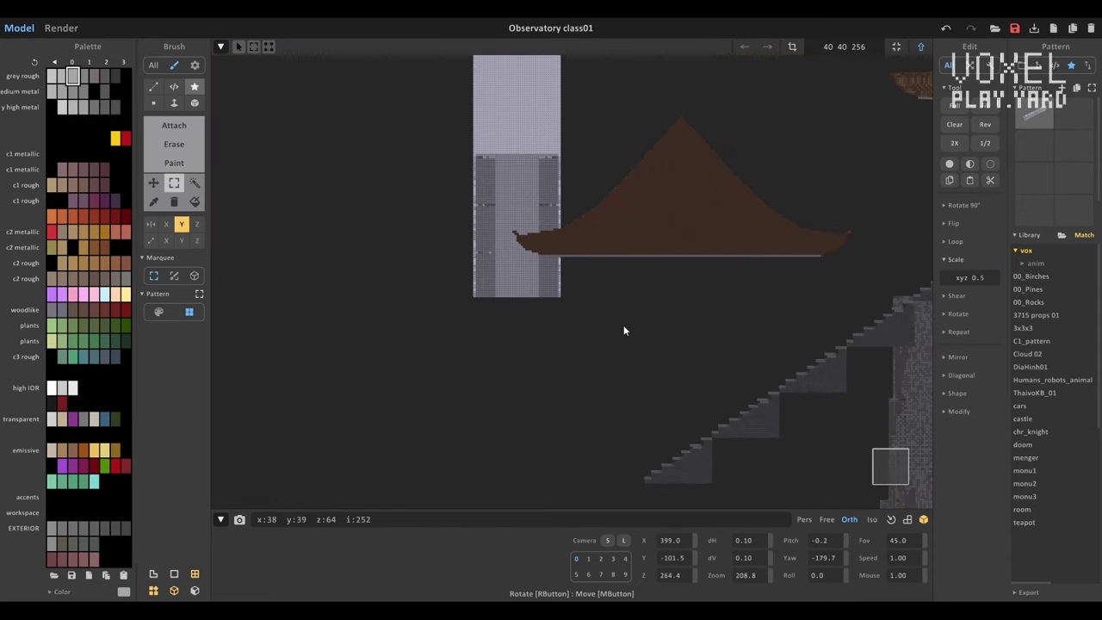
- Give the lower part of the 40 × 40 × 256 pillar a stone block base topped by a dark red band
mouse_move(518, 164)
mouse_down()
mouse_move(503, 272)
mouse_move(535, 271)
mouse_up()
drag(306, 211, 387, 412)
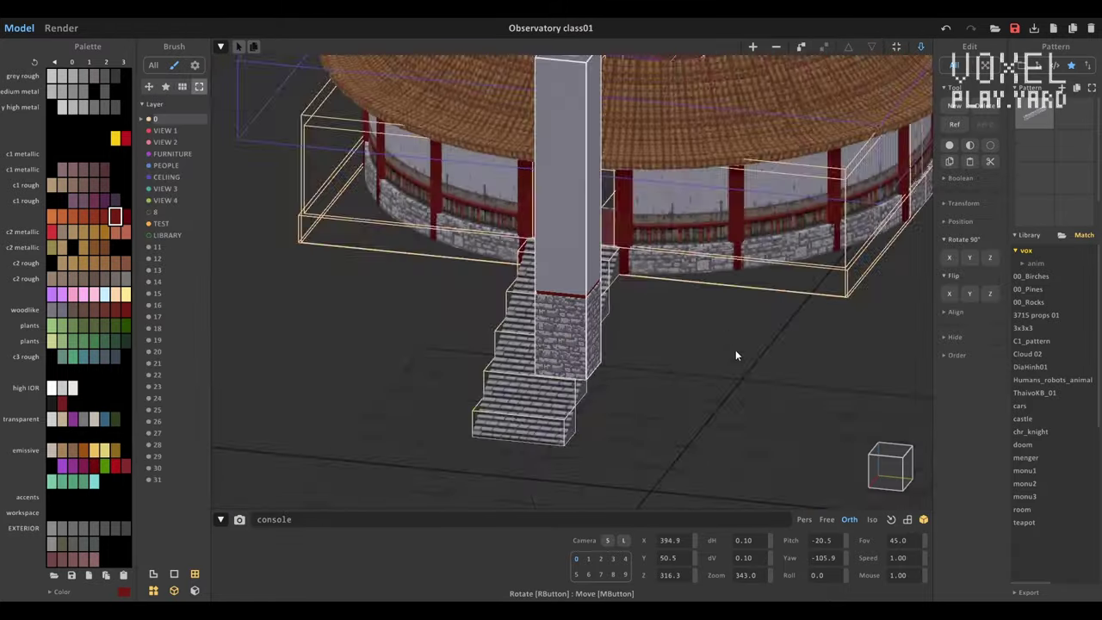
scroll(740, 348, down, 5)
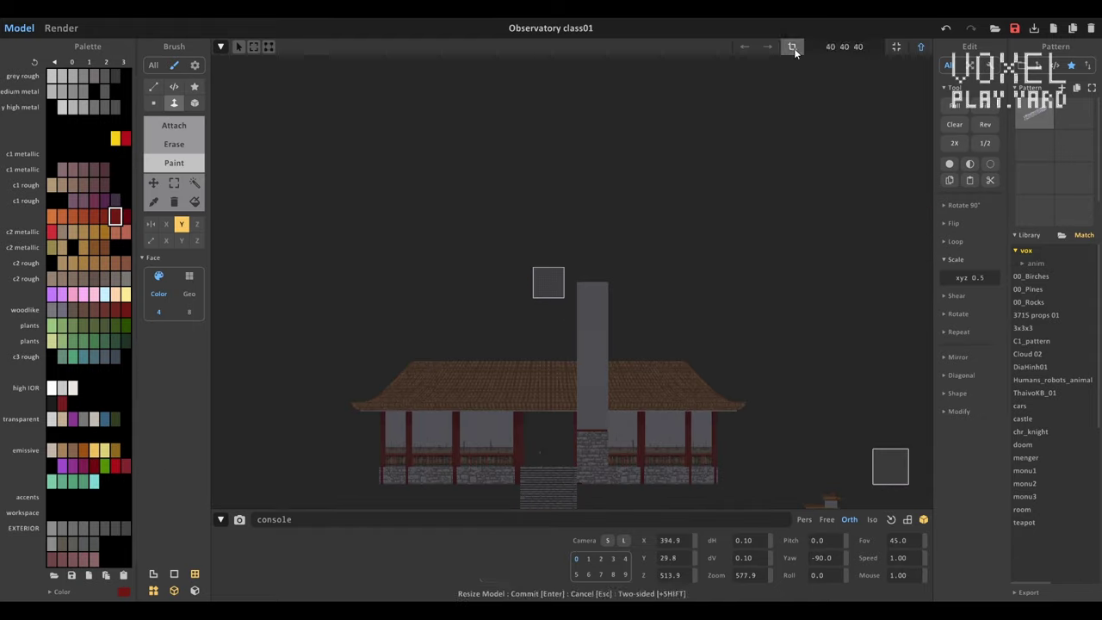
- Enlarge the new volume above the roof to 160 × 160 × 160 and draw a filled orange circle with radius 80
click(792, 46)
click(846, 46)
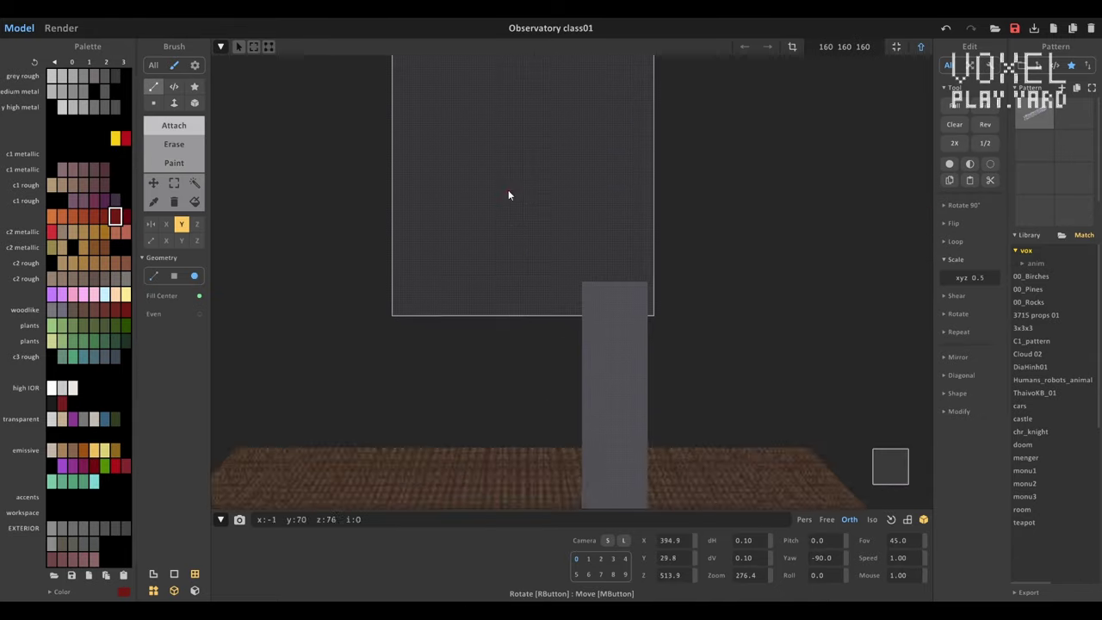
scroll(509, 192, up, 5)
right_drag(535, 234, 481, 333)
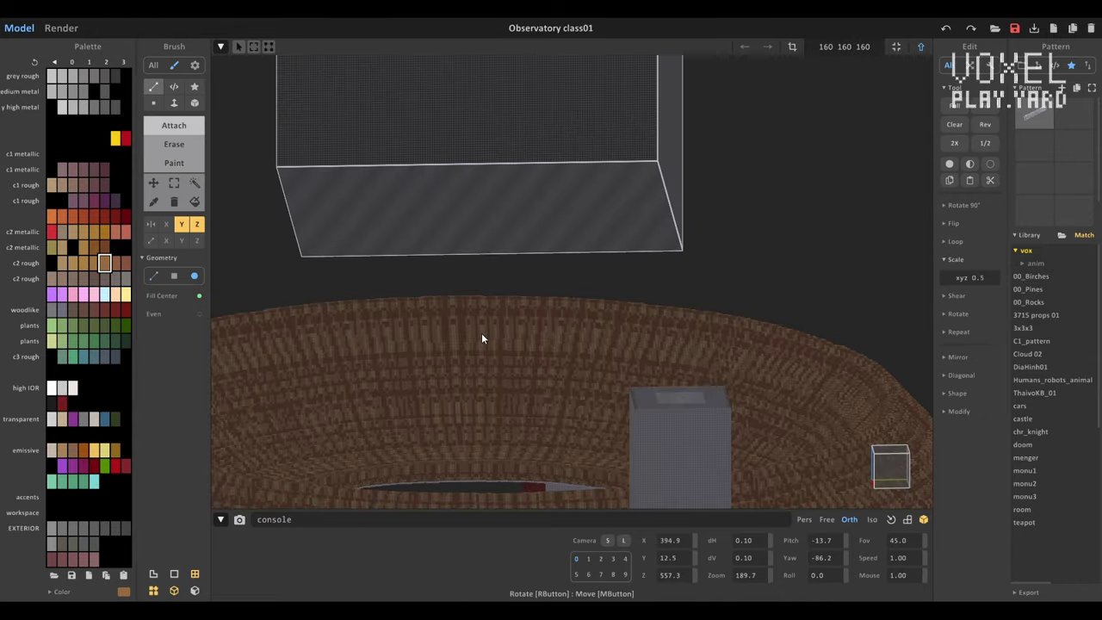
click(52, 216)
key(f)
drag(540, 254, 358, 203)
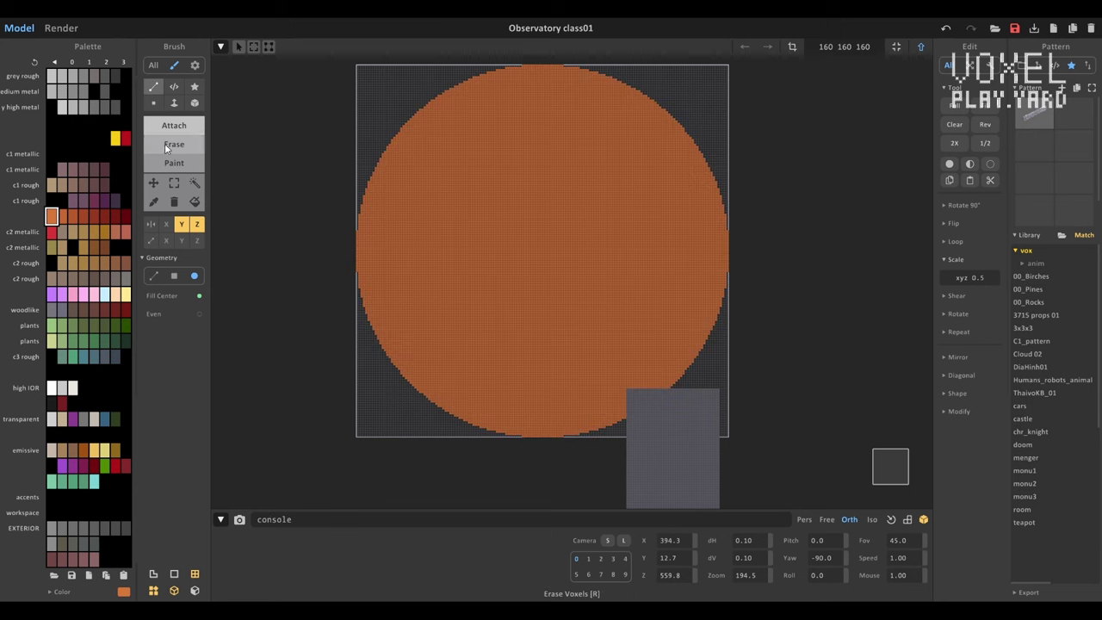
- Hollow the orange disc into a thin circular ring and trim its volume to the ring's thickness
scroll(533, 227, up, 3)
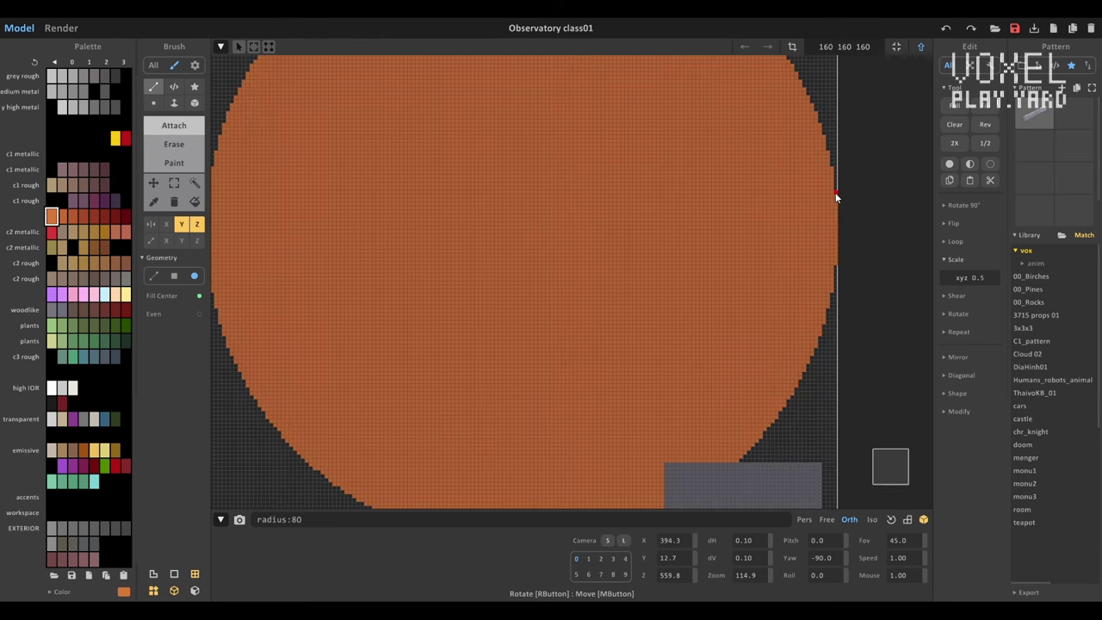
drag(818, 230, 804, 232)
scroll(805, 232, down, 5)
right_drag(804, 232, 482, 284)
key(Tab)
key(Tab)
- Reposition the stone-based pillar so its upper part stands beside the outer edge of the orange ring
right_drag(363, 176, 540, 298)
scroll(540, 298, down, 3)
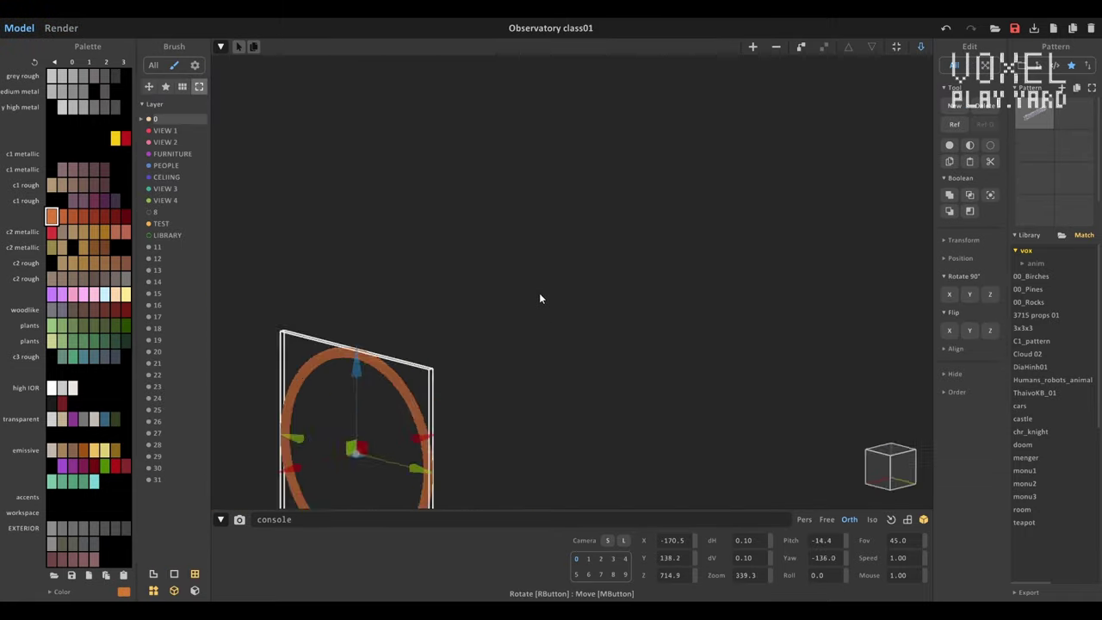
click(892, 450)
click(896, 469)
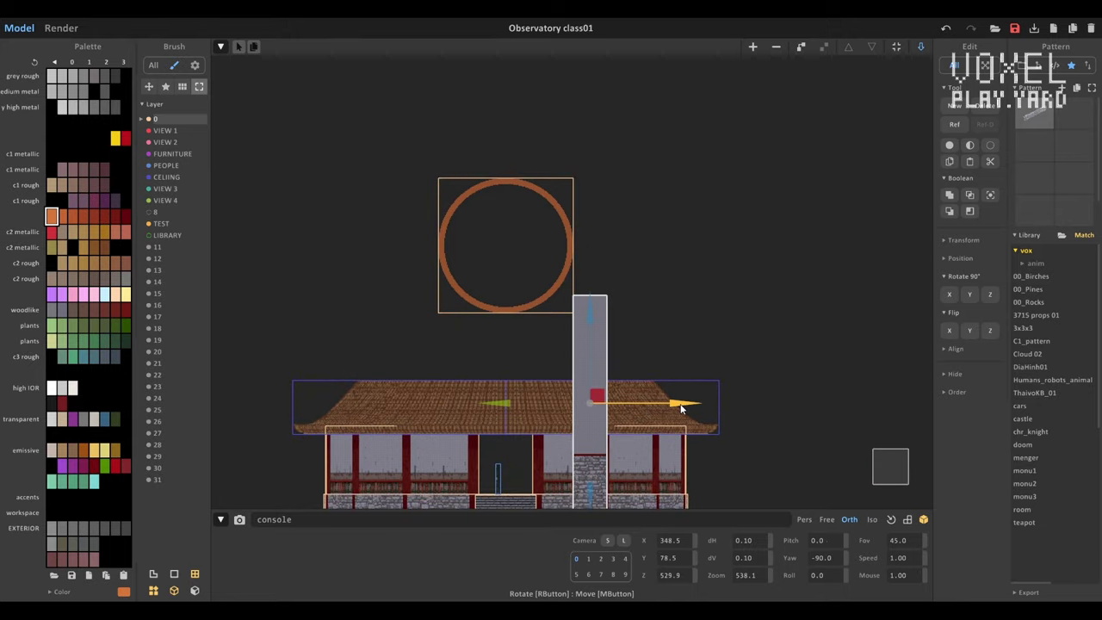
scroll(617, 372, up, 2)
scroll(554, 193, up, 1)
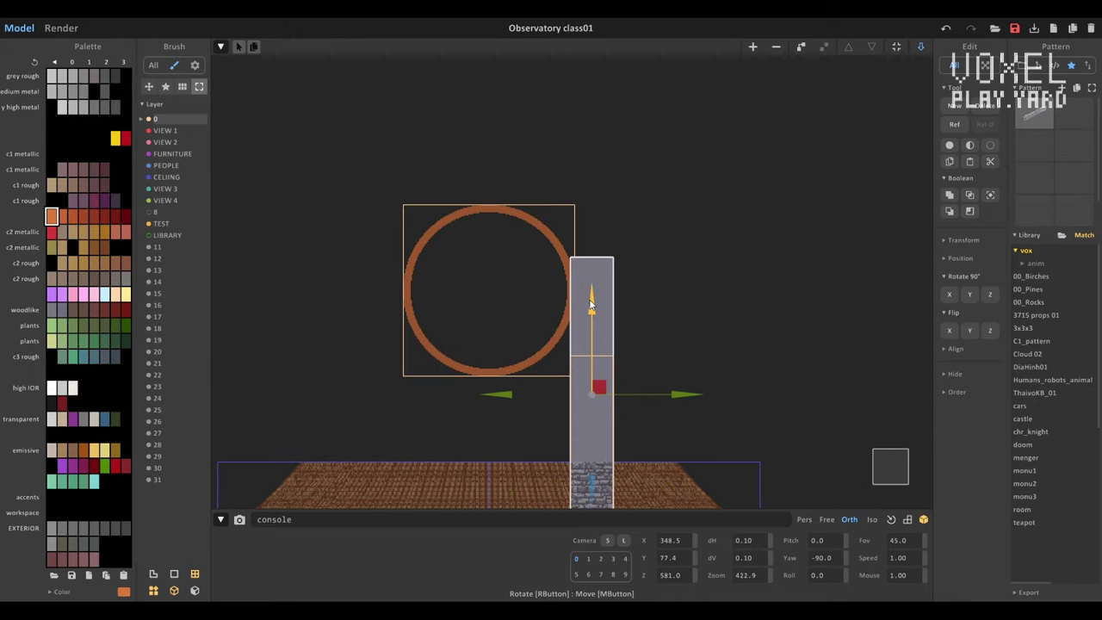
- Copy the small curved gable roof strip from the nearby buildings and place it centred on top of the orange ring
scroll(624, 313, down, 4)
middle_drag(709, 285, 596, 285)
right_drag(597, 285, 543, 388)
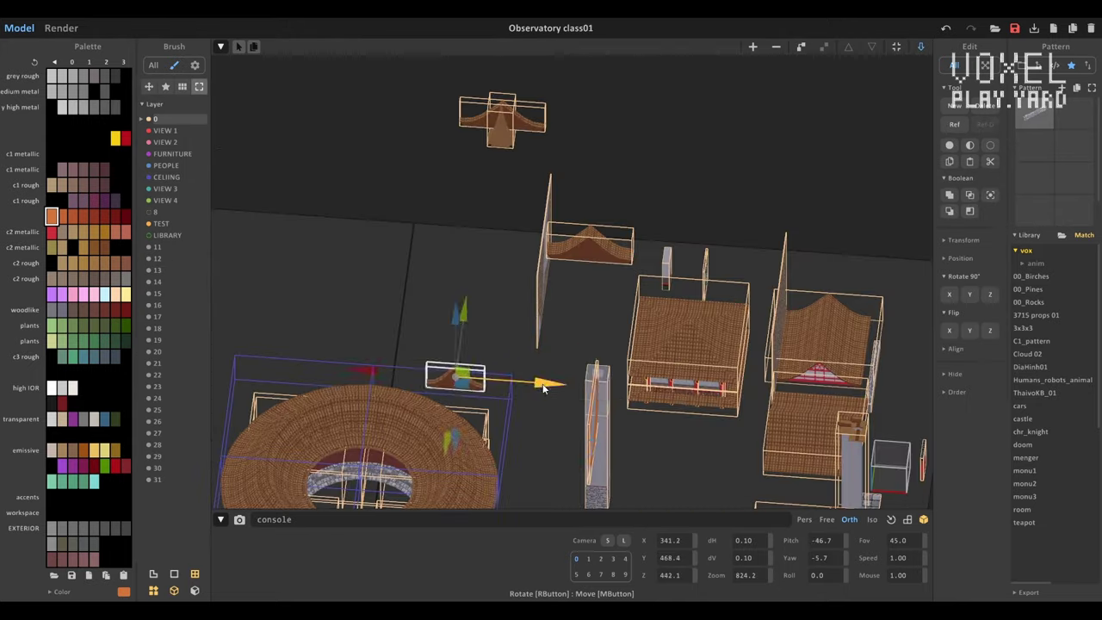
key(0)
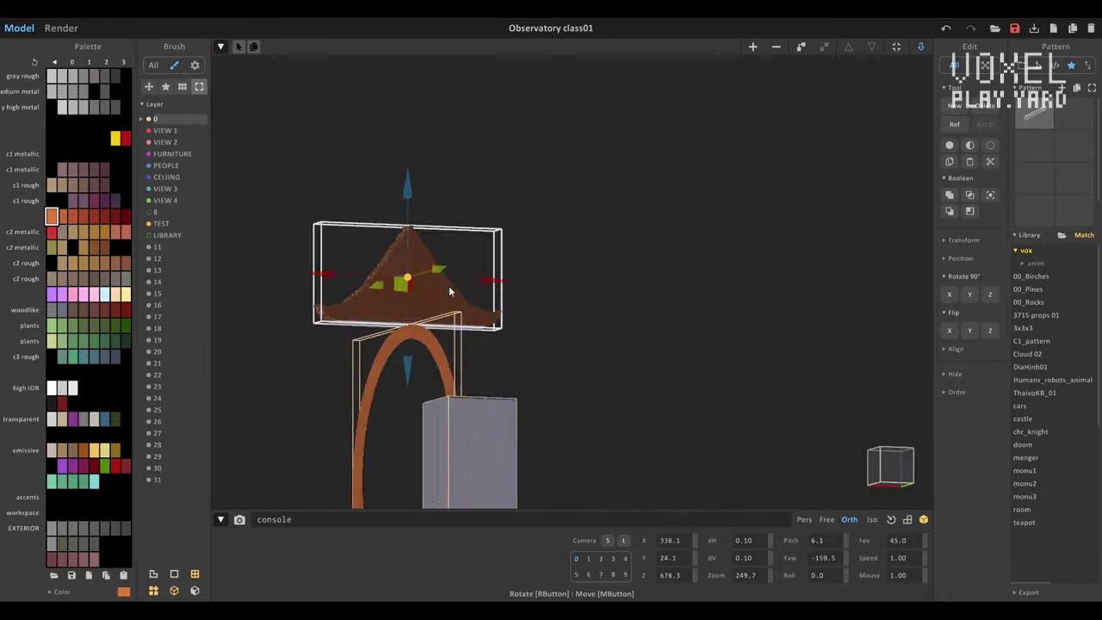
- Paint the underside of the gable roof strip in the dark red woodlike colour with the Face tool
double_click(501, 338)
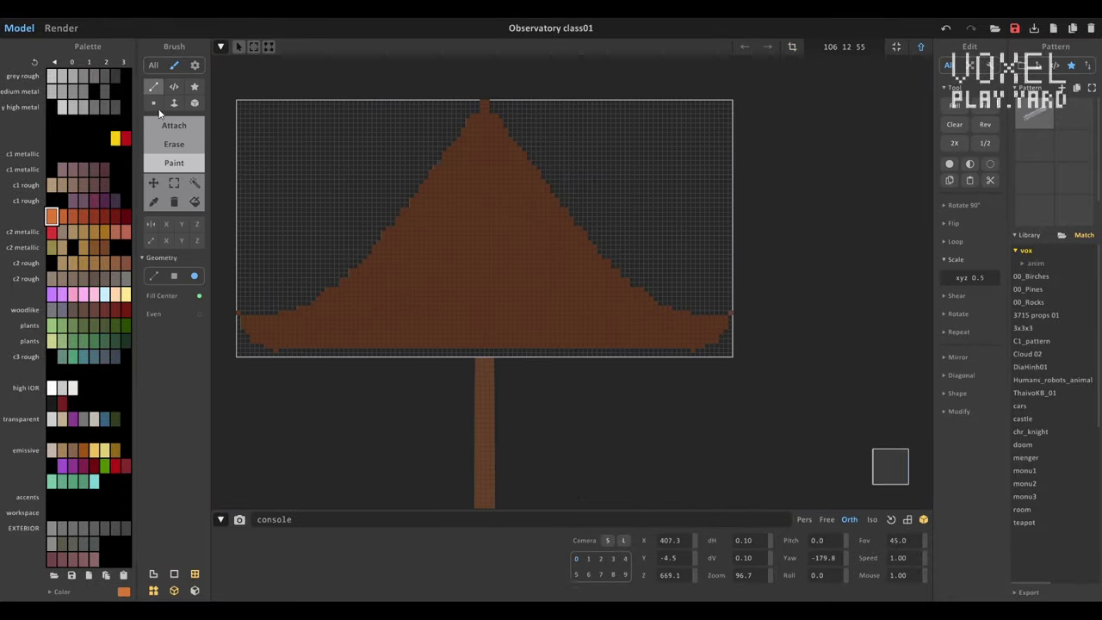
right_drag(554, 323, 118, 313)
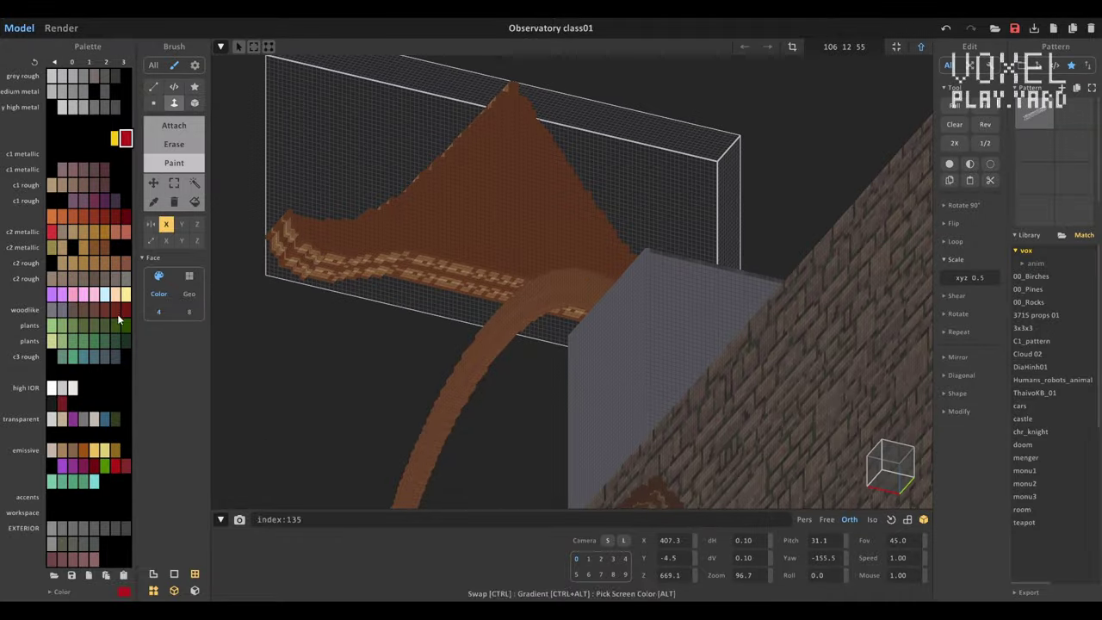
click(116, 310)
scroll(470, 300, up, 3)
right_drag(644, 332, 659, 305)
key(b)
right_drag(573, 357, 632, 271)
key(Escape)
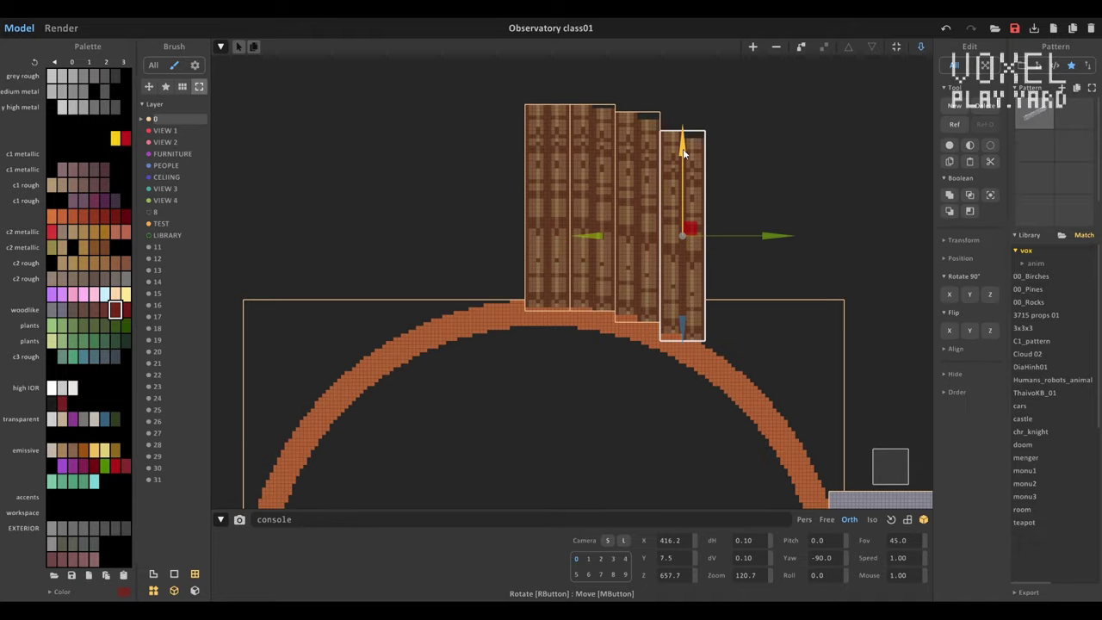
- Duplicate the gable roof strip stepwise down the ring's curve, narrowing the copies for the steeper part
key(ctrl+d)
key(Return)
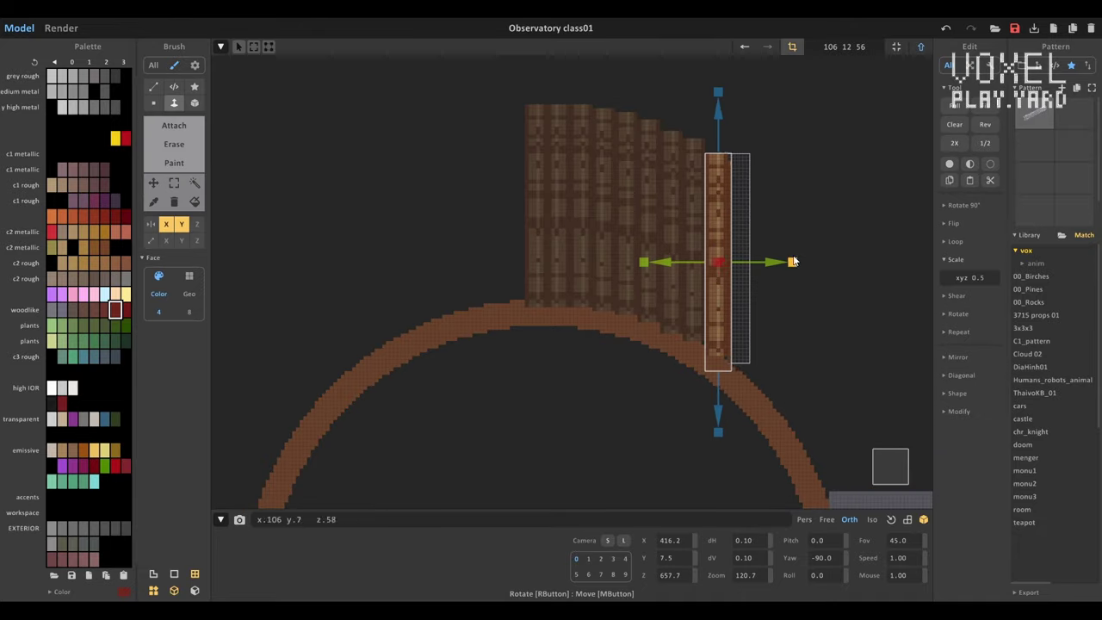
key(Escape)
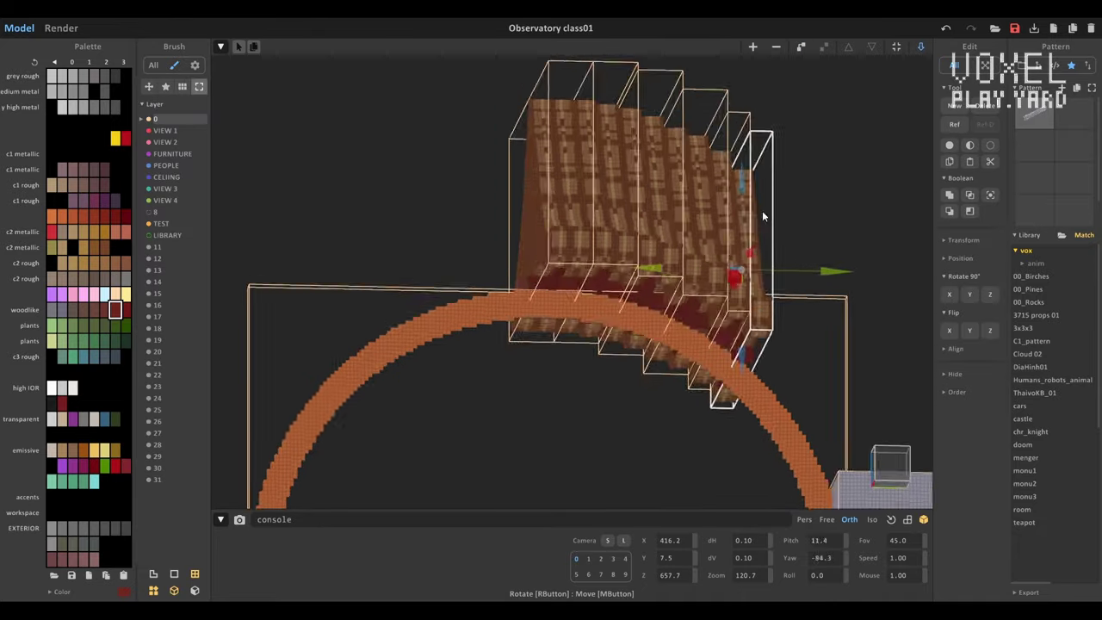
key(Return)
key(Escape)
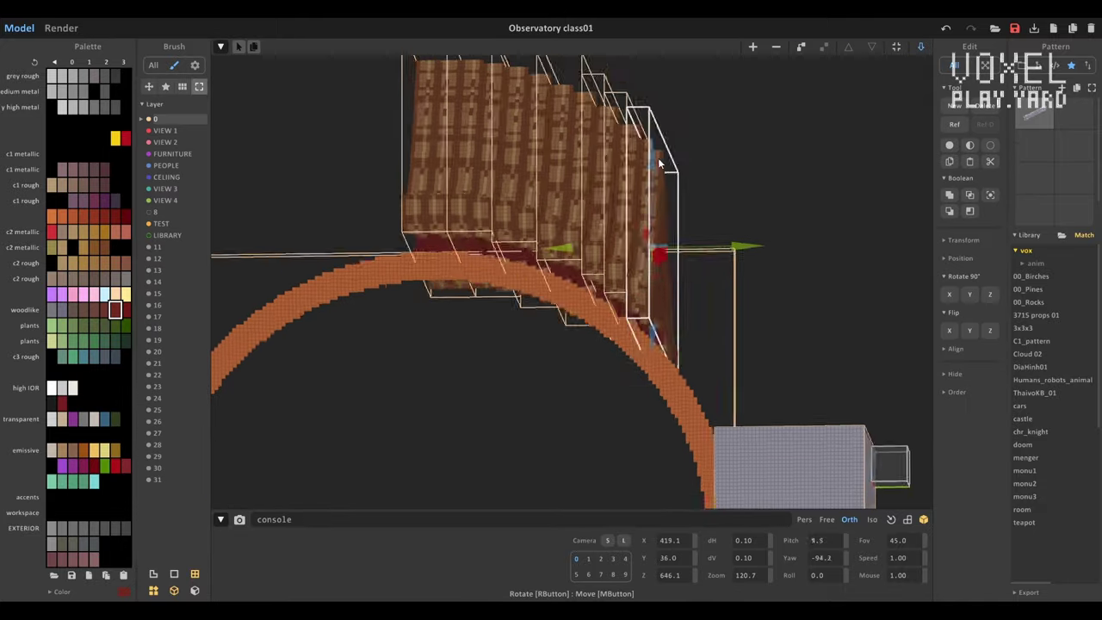
- Continue the roof strip copies down the ring and over the pillar top, and combine them into one curved roof piece
key(Escape)
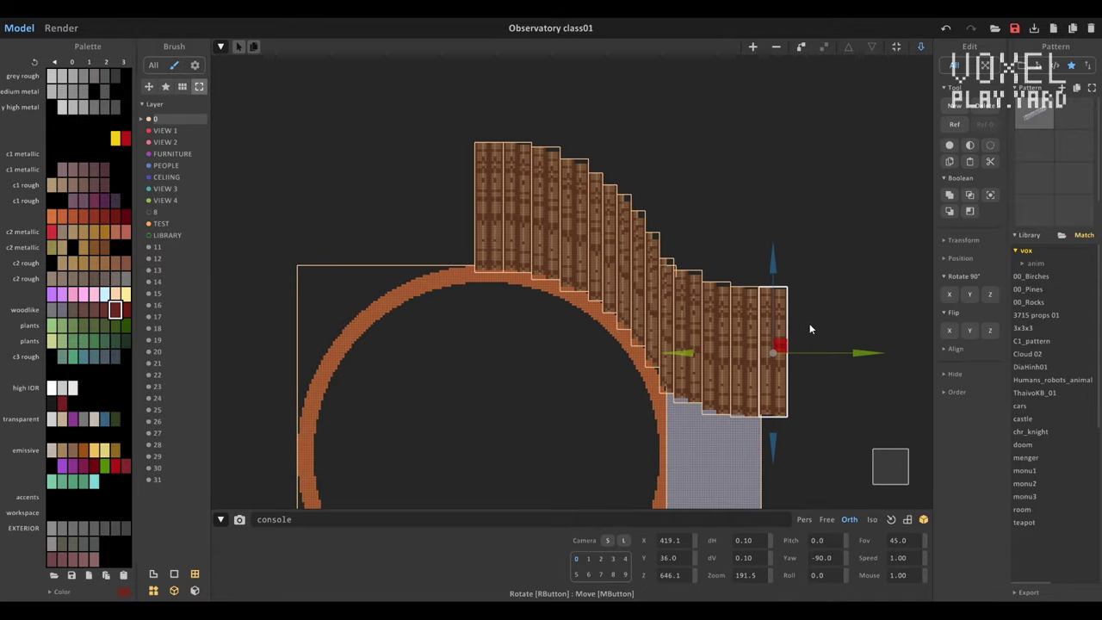
scroll(810, 328, up, 3)
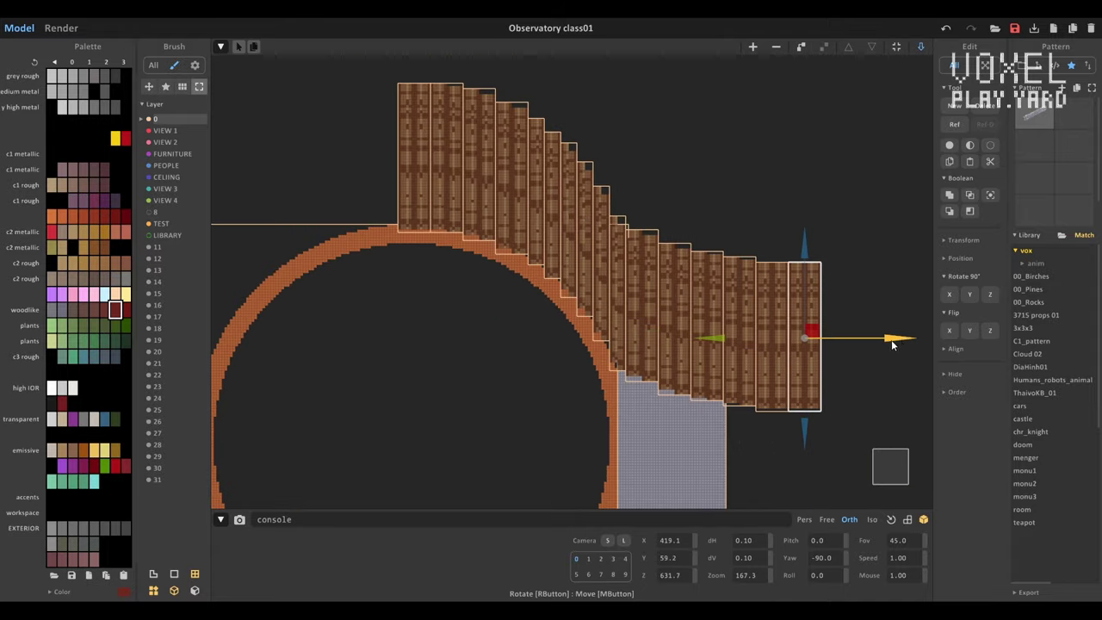
key(Escape)
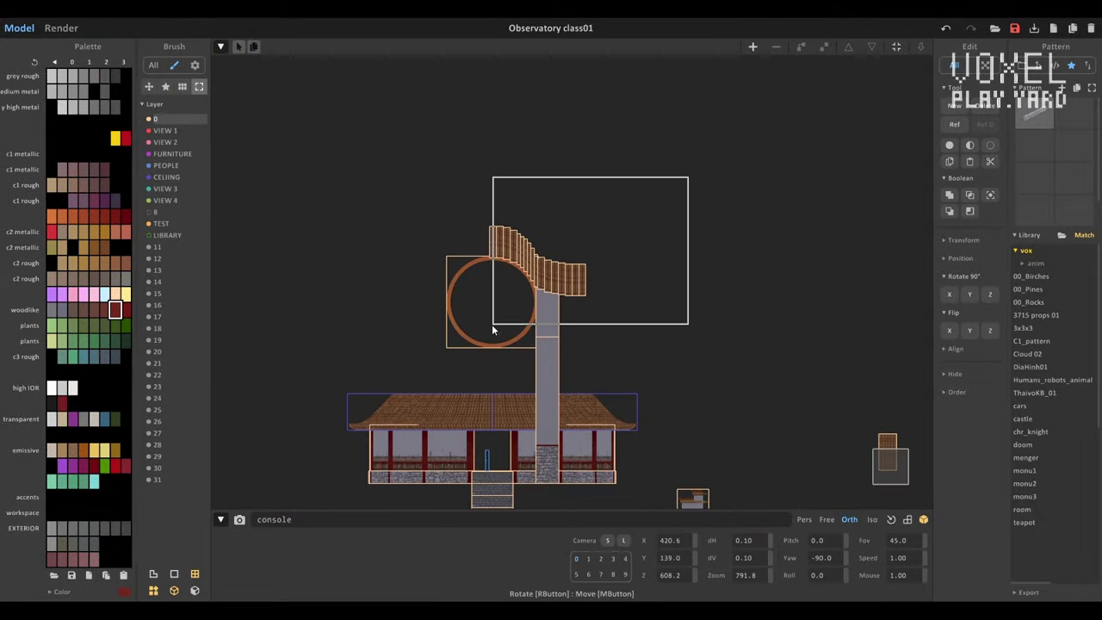
double_click(493, 330)
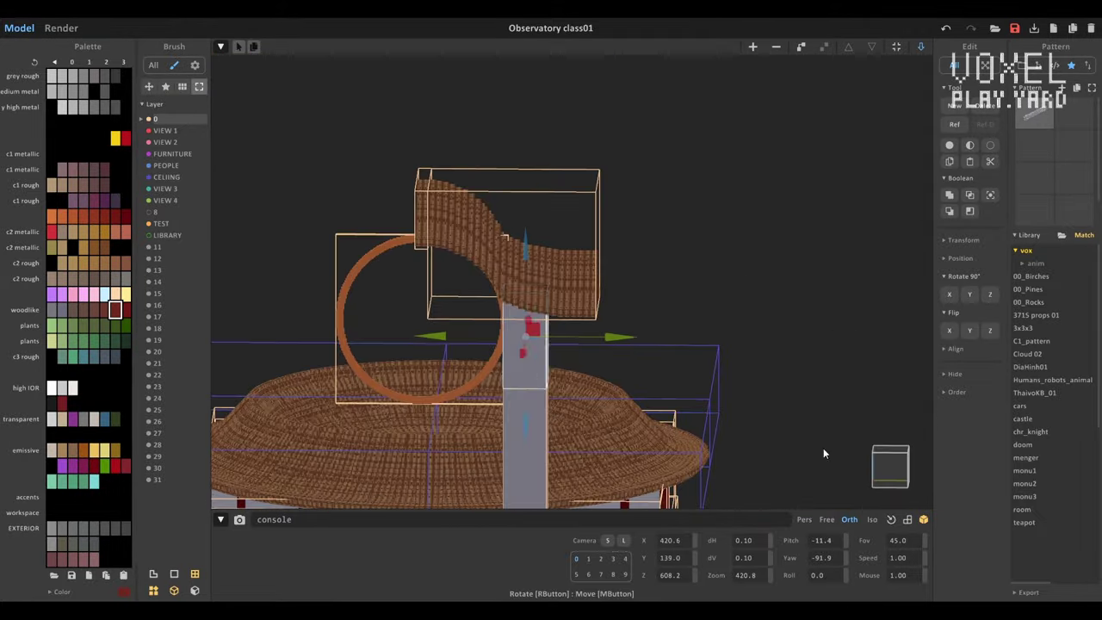
- Extrude the mirrored red diagonal lines in the 106 × 28 × 55 end gable into guide walls and slope the gable front
key(Tab)
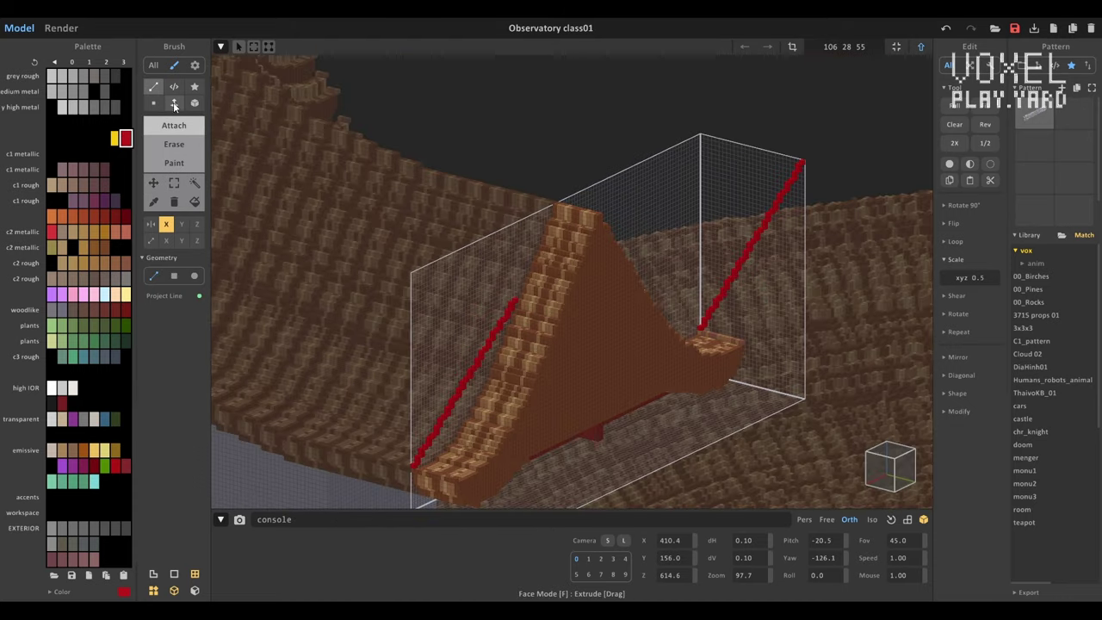
click(174, 103)
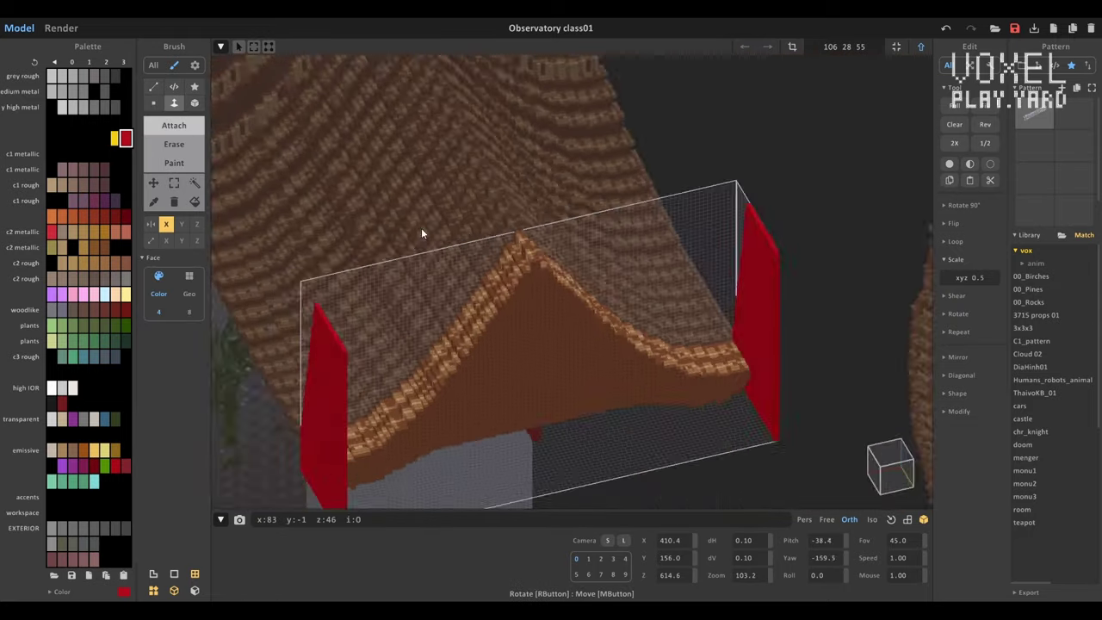
click(173, 125)
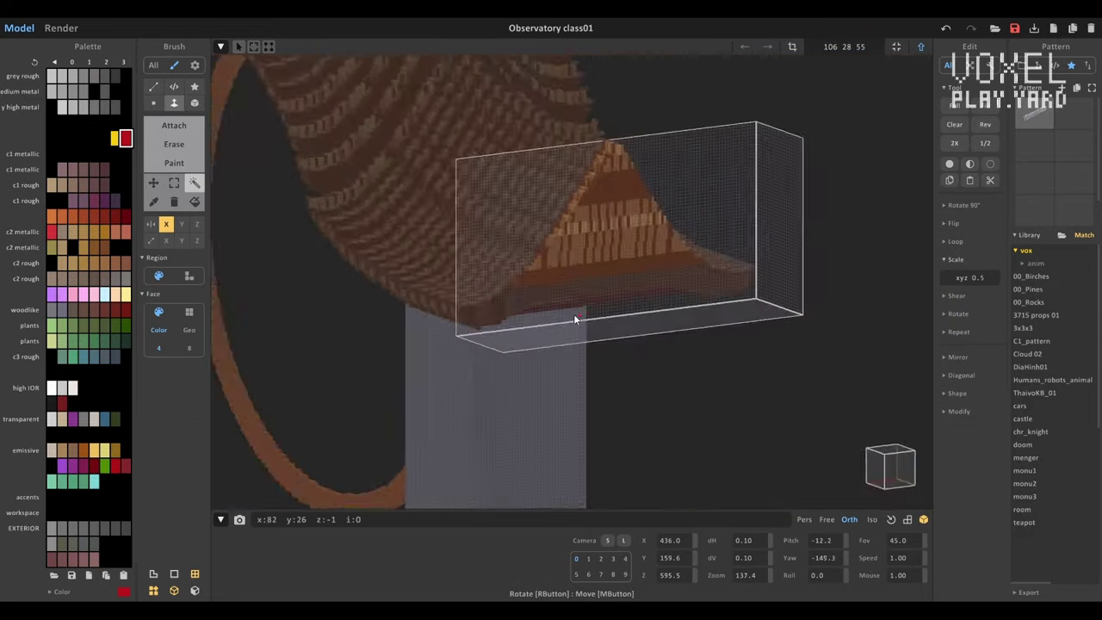
- Paint mirrored red diagonals on the end gable's front and shape the triangle inside them into a framed panel with the Face tool
click(153, 86)
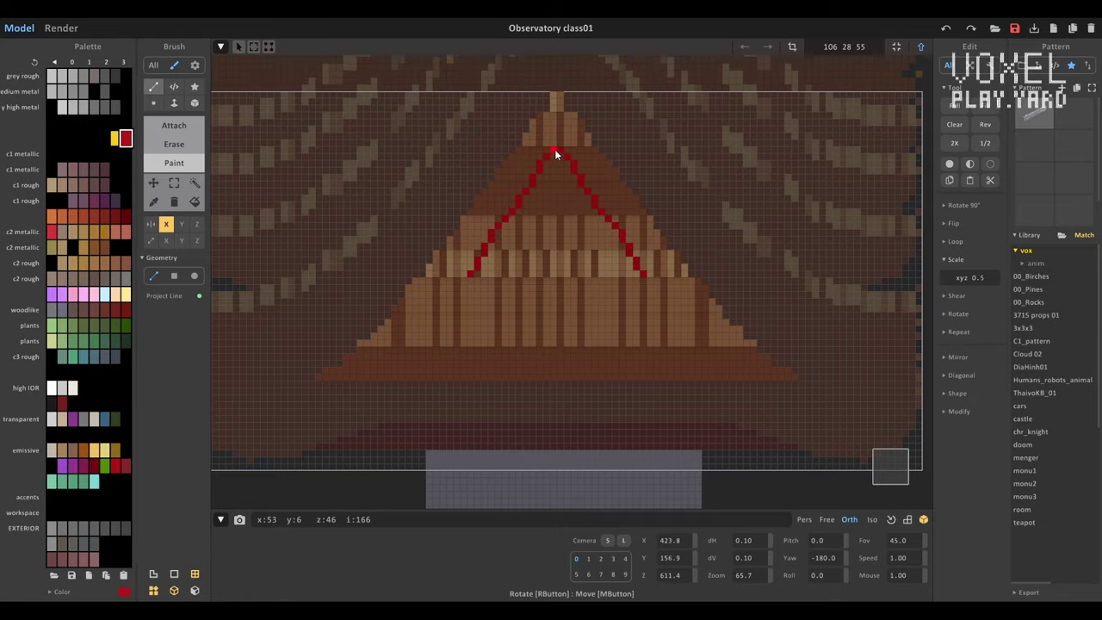
right_drag(380, 372, 589, 344)
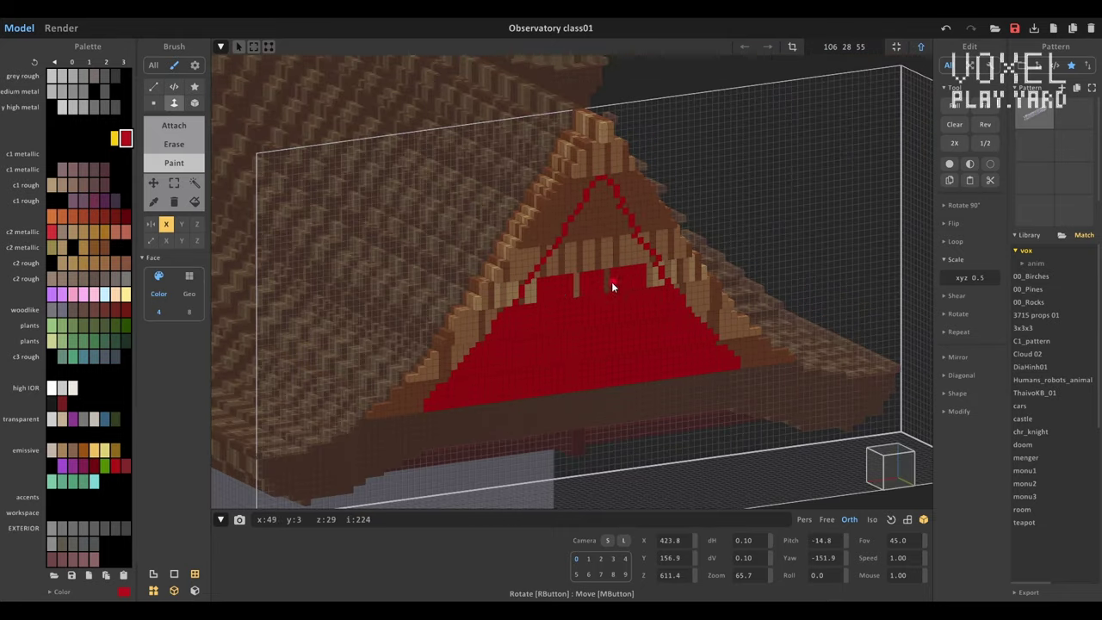
mouse_move(589, 221)
right_down()
mouse_move(579, 290)
mouse_move(835, 295)
mouse_move(641, 337)
mouse_move(430, 347)
right_up()
key(l)
mouse_move(517, 293)
right_down()
mouse_move(580, 293)
mouse_move(579, 191)
right_up()
scroll(671, 343, down, 5)
key(Tab)
- Move the selected curved roof piece vertically to fit it over the ring and pillar top
right_drag(671, 343, 523, 254)
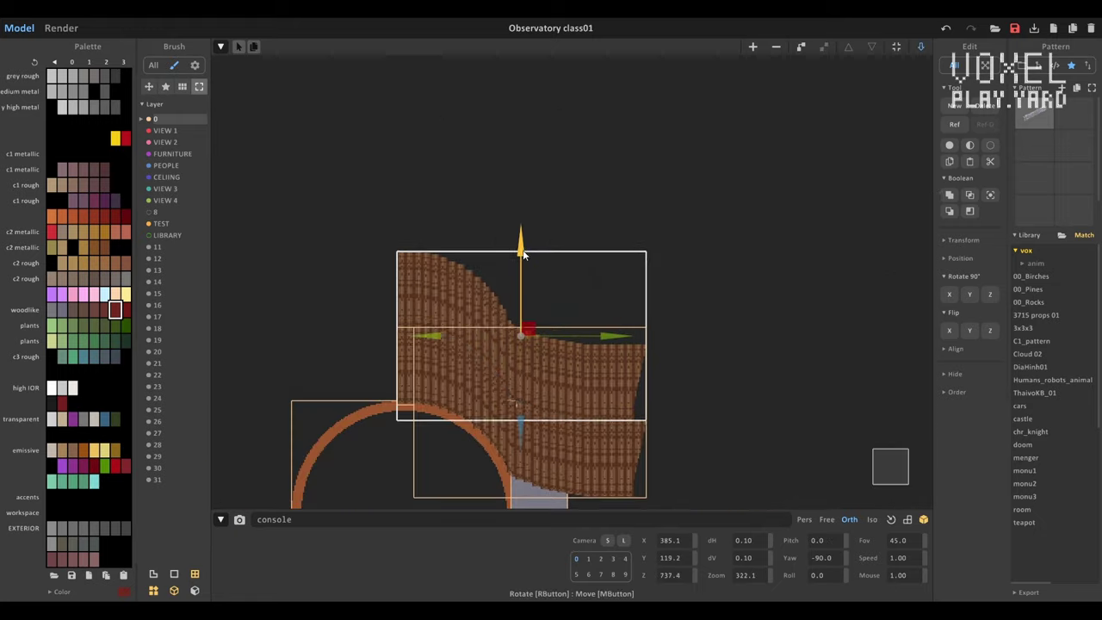
scroll(517, 293, down, 3)
mouse_move(516, 293)
right_down()
mouse_move(668, 327)
mouse_move(608, 278)
right_up()
scroll(608, 279, up, 3)
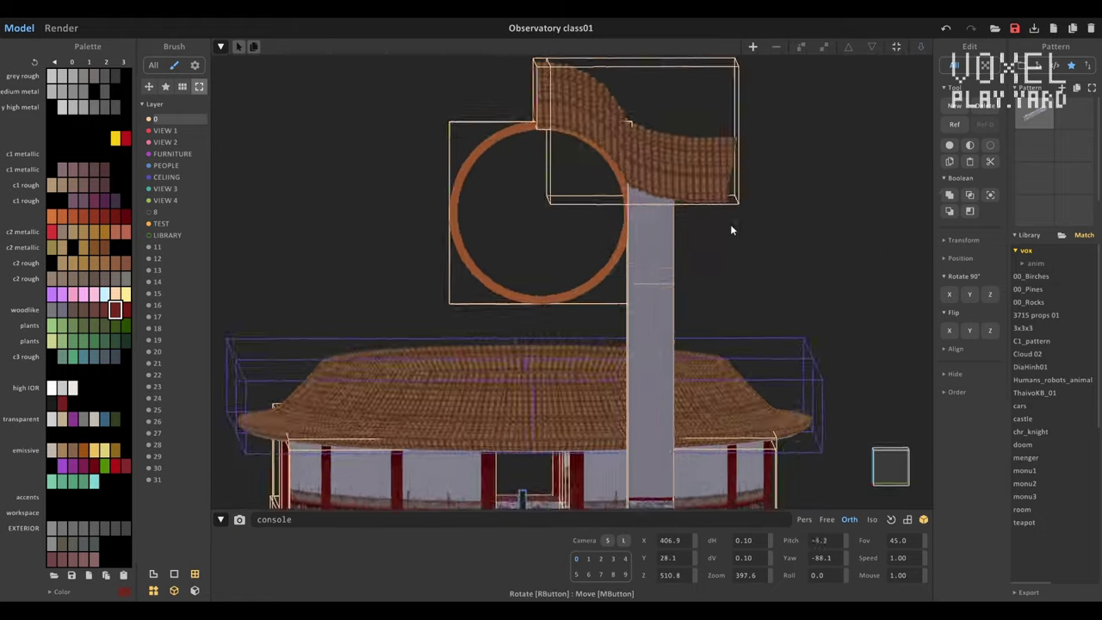
- Narrow the tower pillar's shaft to a 36 × 36 footprint
key(Tab)
scroll(489, 355, up, 3)
middle_drag(489, 355, 488, 196)
right_drag(488, 197, 888, 471)
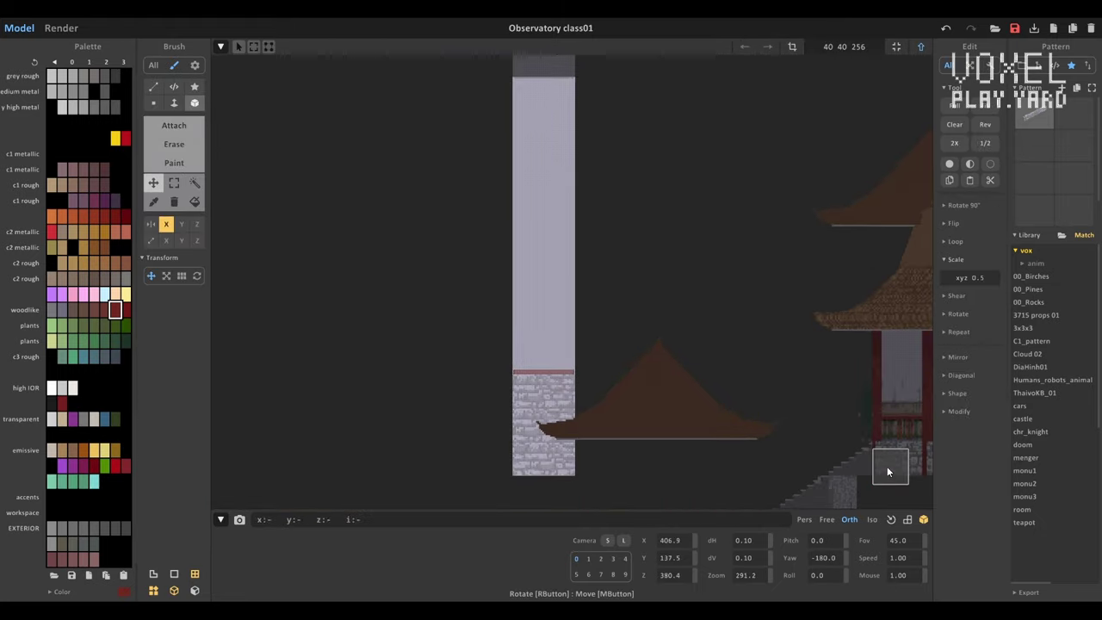
mouse_move(556, 478)
right_down()
mouse_move(790, 164)
mouse_move(423, 250)
mouse_move(382, 216)
mouse_move(608, 287)
mouse_move(541, 278)
mouse_move(585, 333)
mouse_move(561, 270)
mouse_move(744, 264)
mouse_move(423, 226)
mouse_move(495, 221)
mouse_move(411, 130)
mouse_move(358, 360)
right_up()
key(Tab)
key(Tab)
- Form a 36 × 36 × 90 top section of the pillar directly beneath the curved roof
key(Tab)
scroll(608, 286, down, 3)
key(Tab)
scroll(540, 278, up, 3)
scroll(523, 279, down, 3)
key(Tab)
key(Tab)
scroll(423, 226, up, 3)
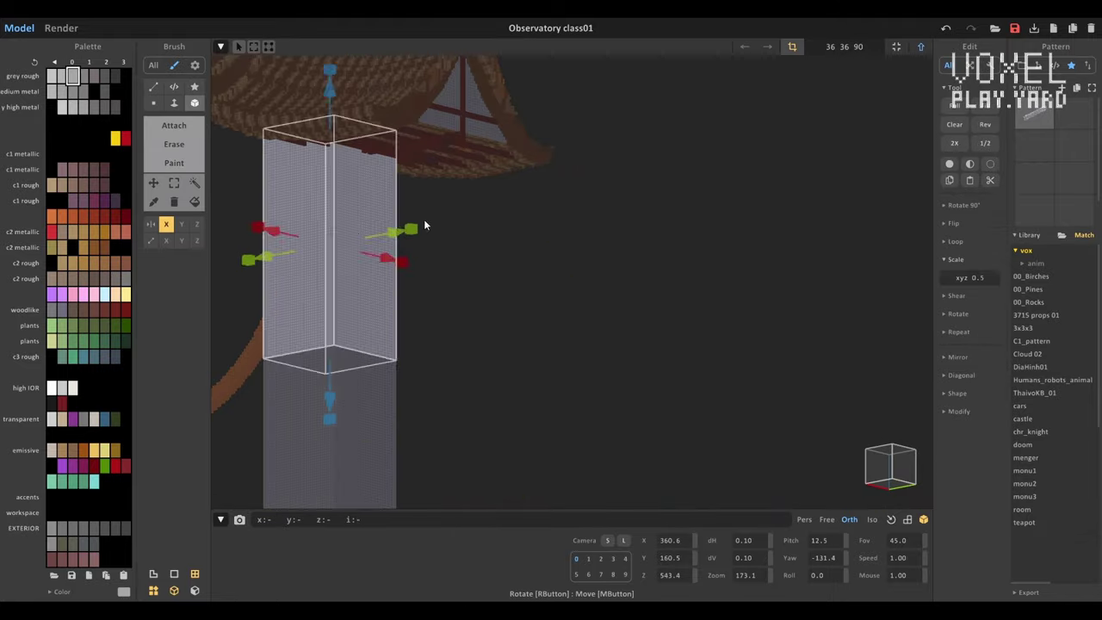
- Extend the top pillar section's volume to 36 × 73 × 90 and add two parallel dark red diagonal braces on its outer side
scroll(495, 221, up, 3)
key(l)
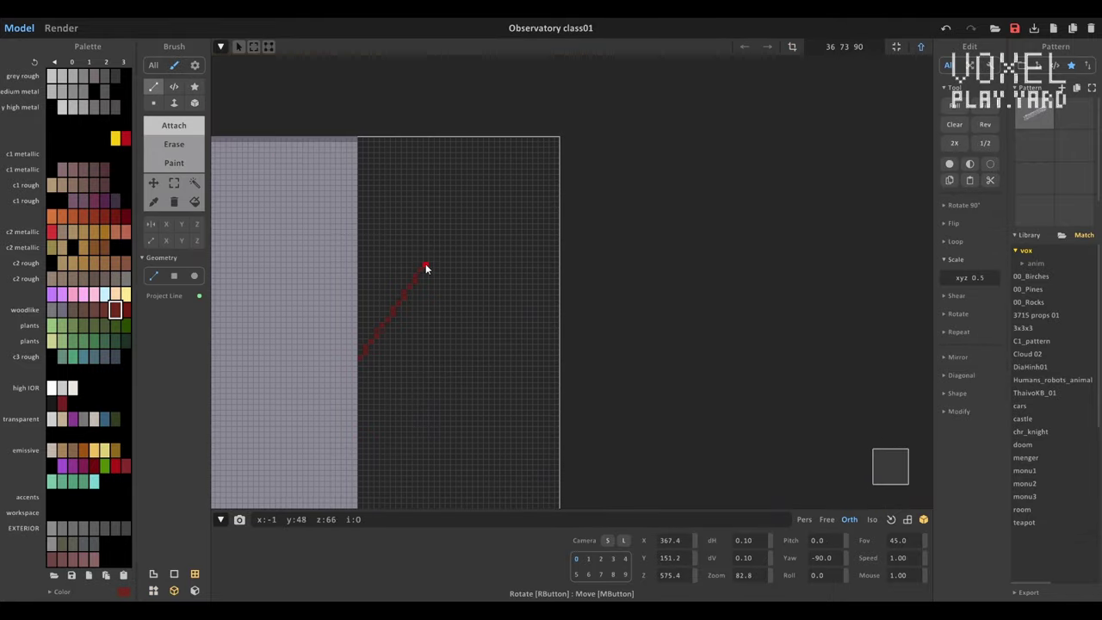
right_drag(890, 457, 520, 266)
scroll(520, 266, up, 3)
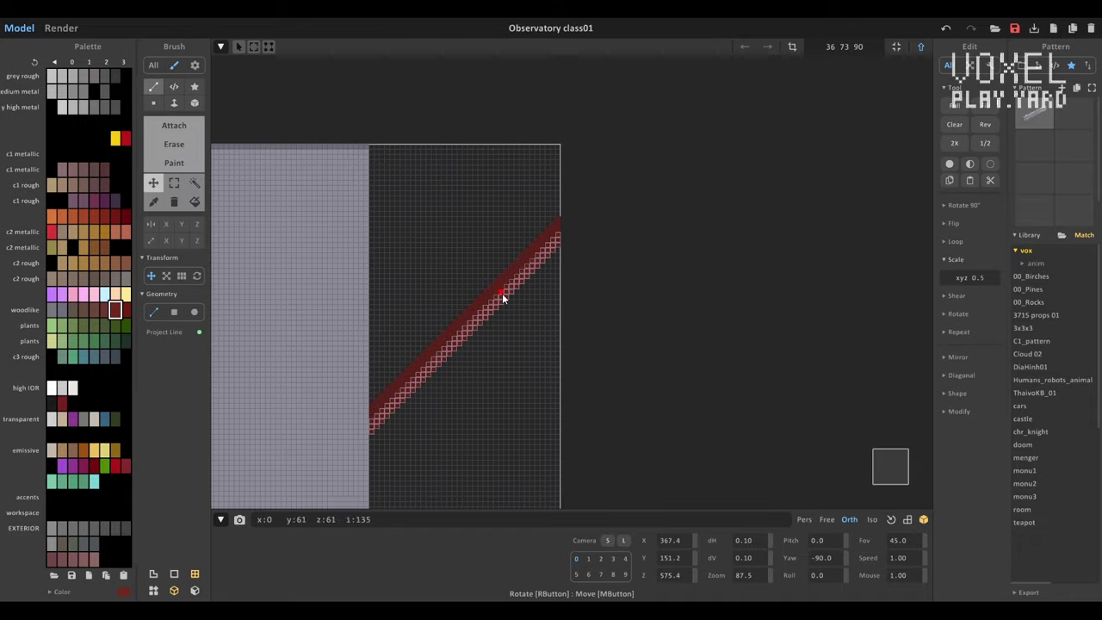
right_drag(273, 276, 488, 390)
key(m)
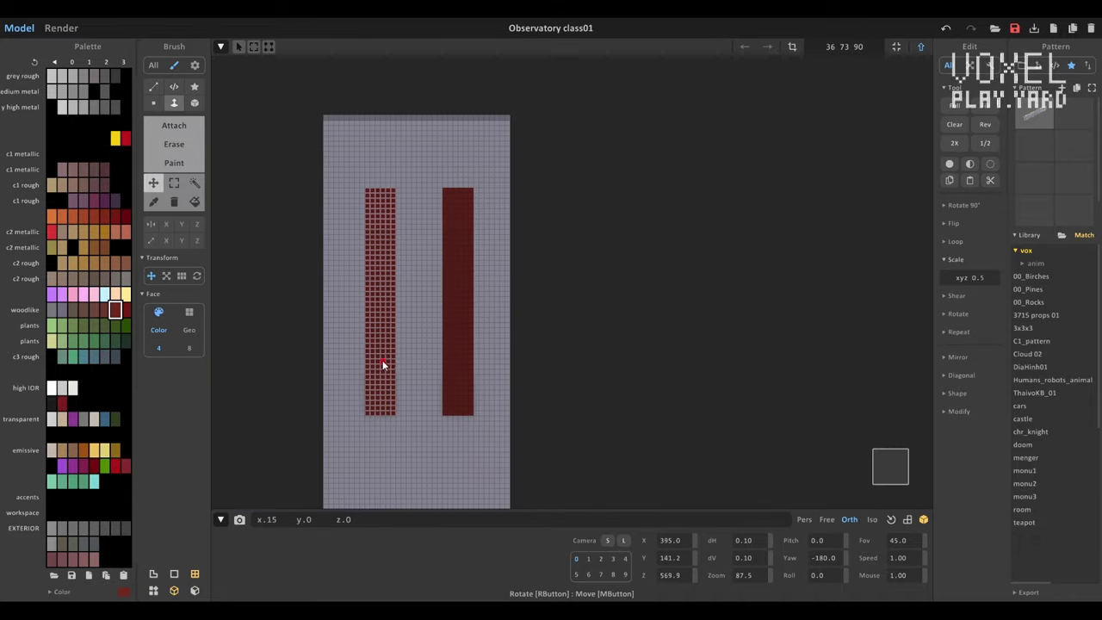
right_drag(376, 410, 654, 327)
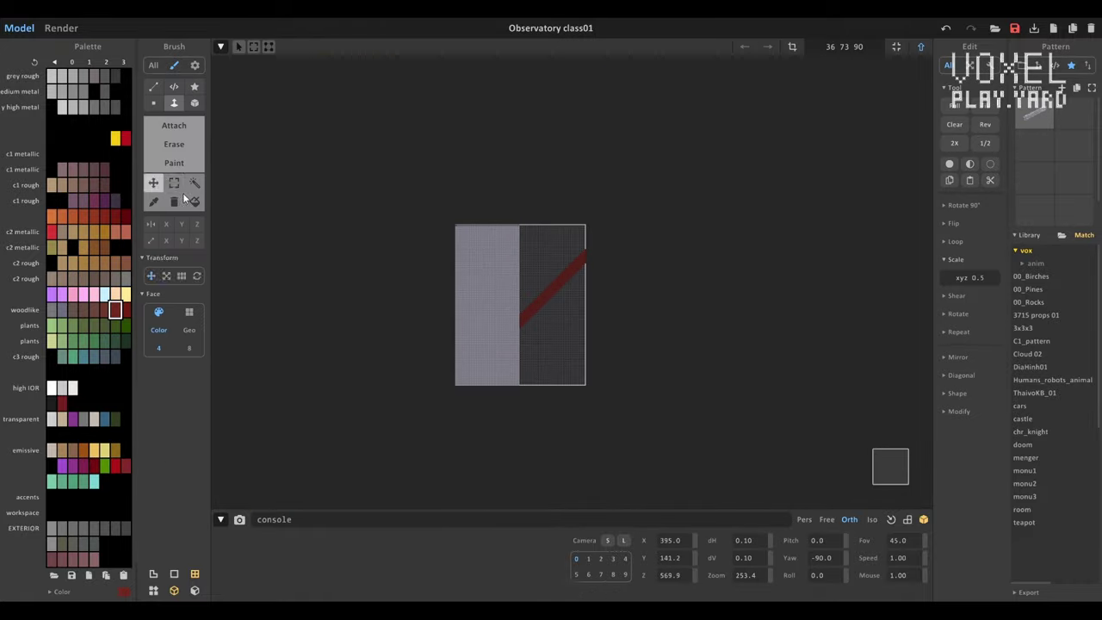
- Mirror the pillar, braces and roof half to the other side of the ring, and shift the lower pillar shafts inward
right_drag(567, 227, 608, 261)
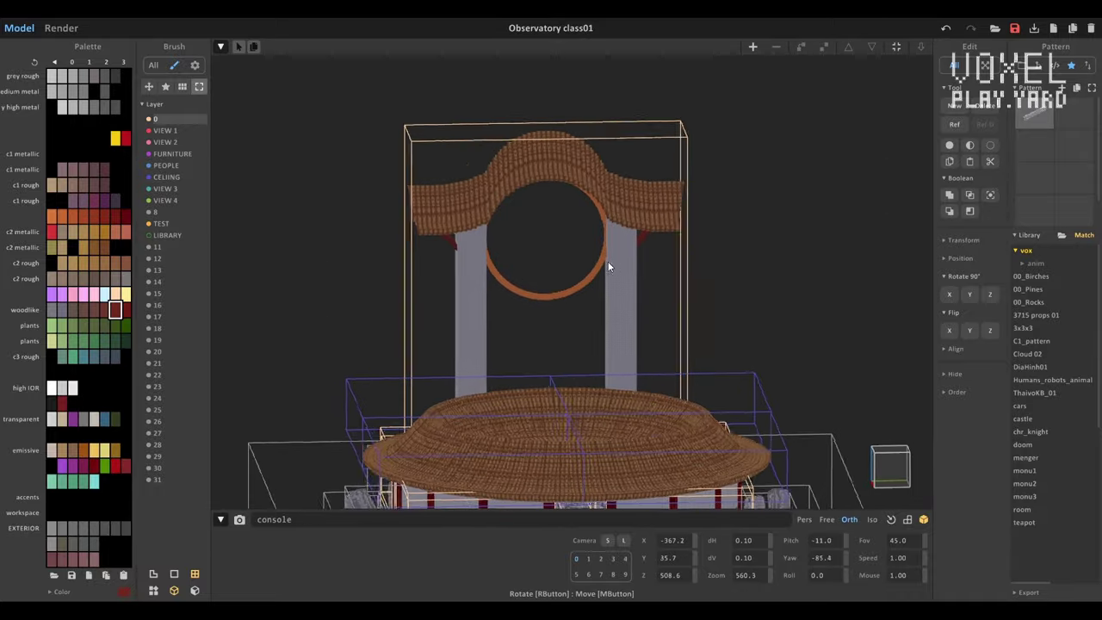
right_drag(464, 274, 732, 419)
scroll(750, 361, up, 3)
scroll(527, 362, down, 2)
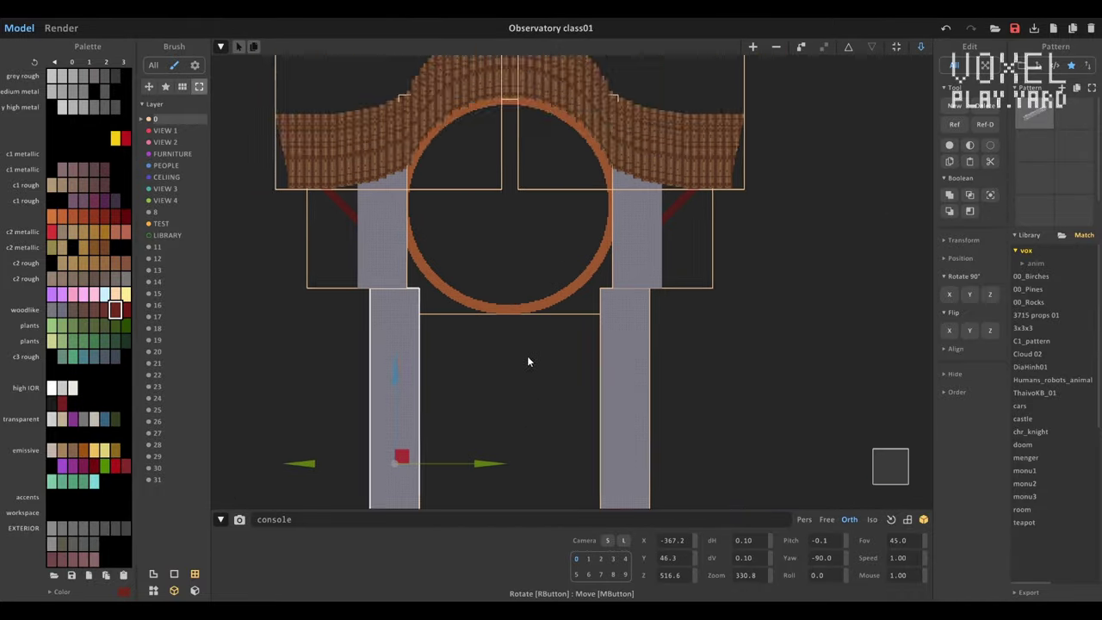
- Widen the upper pillar section toward the ring to 36 × 82 × 90 and taper its outer side down to the lower shaft
scroll(594, 317, up, 3)
key(b)
mouse_move(595, 317)
right_down()
mouse_move(653, 351)
mouse_move(605, 414)
right_up()
scroll(653, 351, up, 3)
click(174, 125)
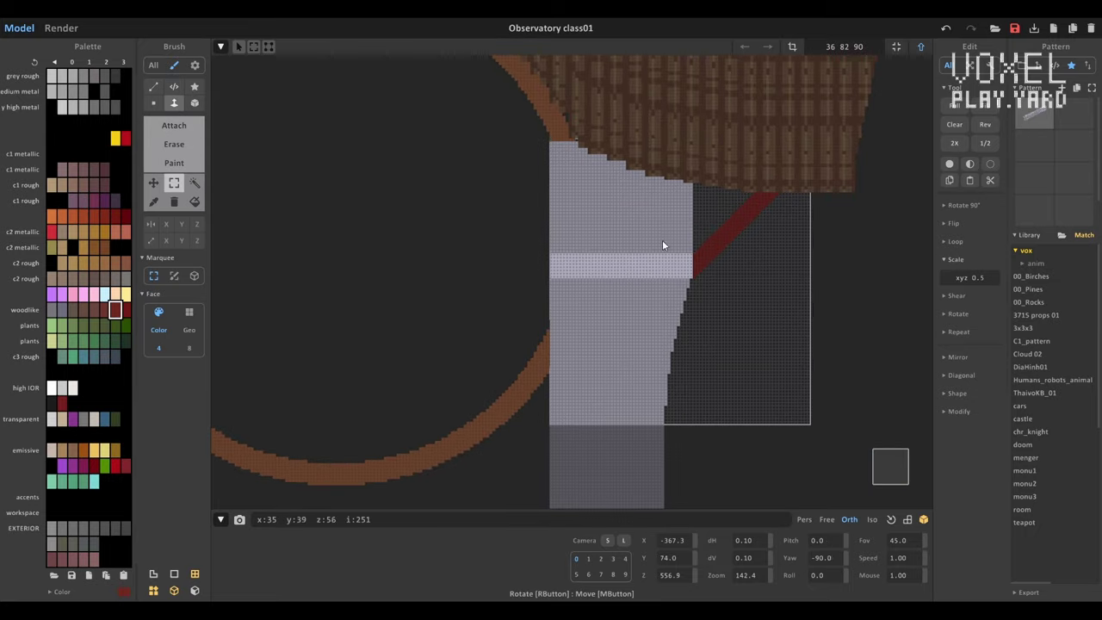
- Pick the bright orange colour after opening the 4 × 160 × 160 ring, and place a mirrored tapered section on the opposite pillar
key(Tab)
right_drag(828, 316, 740, 352)
click(667, 339)
key(Tab)
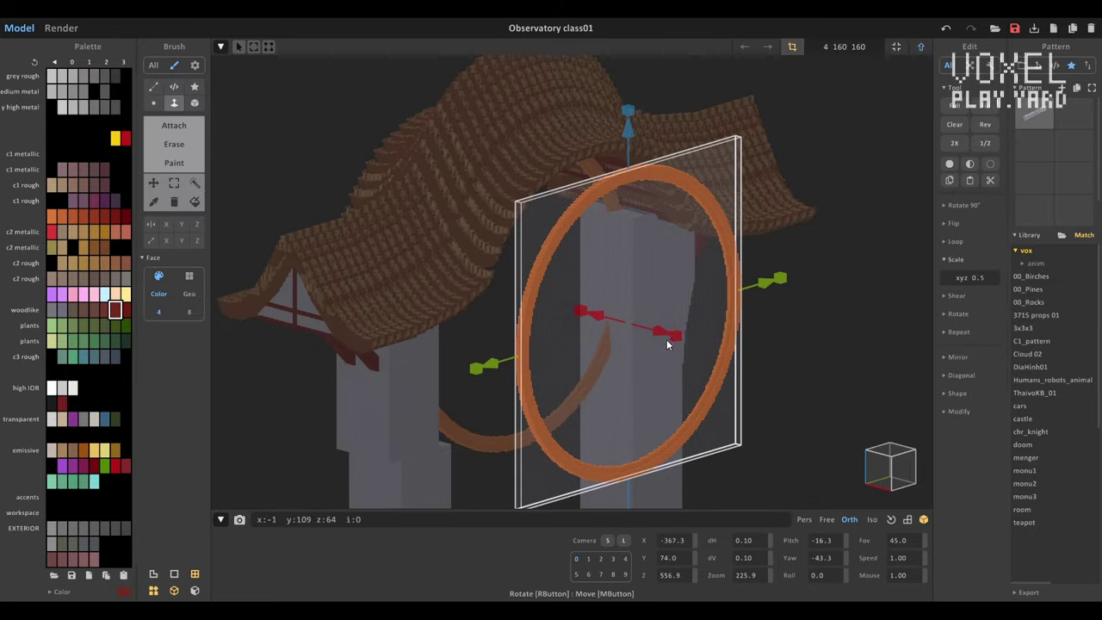
right_drag(664, 249, 422, 302)
key(Tab)
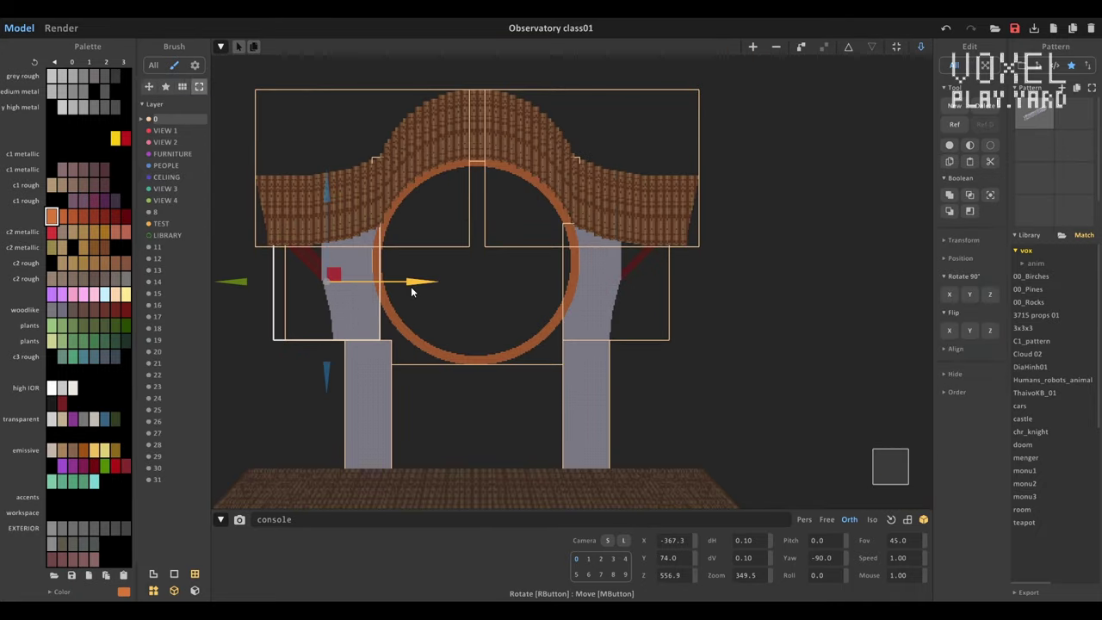
scroll(446, 322, up, 2)
scroll(326, 318, down, 6)
right_drag(794, 290, 722, 328)
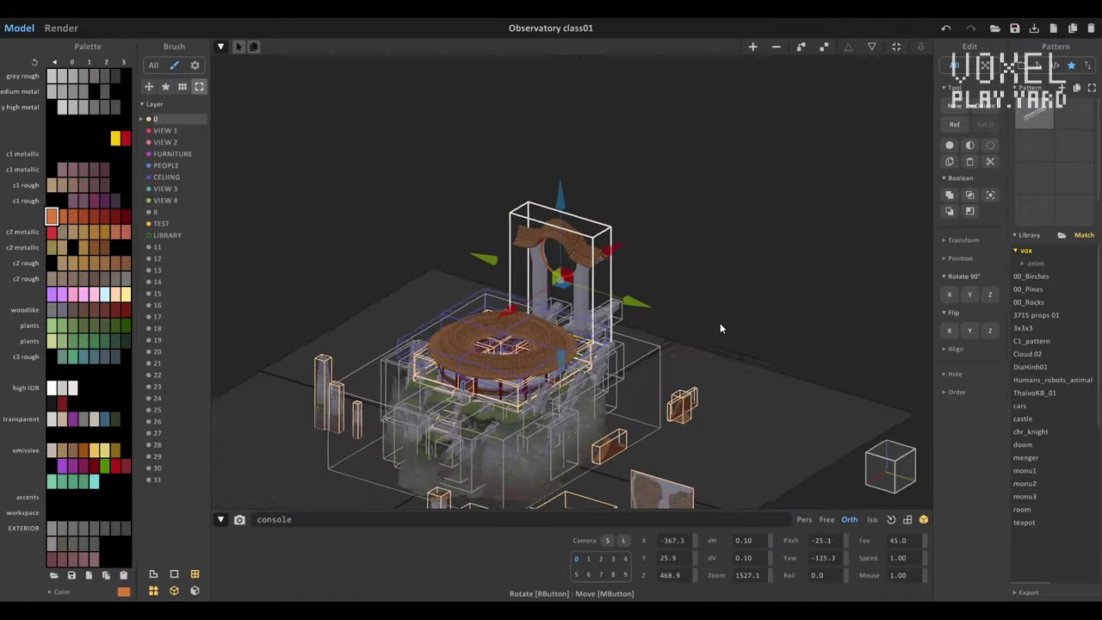
- Draw an orange ridge strip along the crest of the curved roof half with the Line tool, mirrored in X and without line projection
key(Tab)
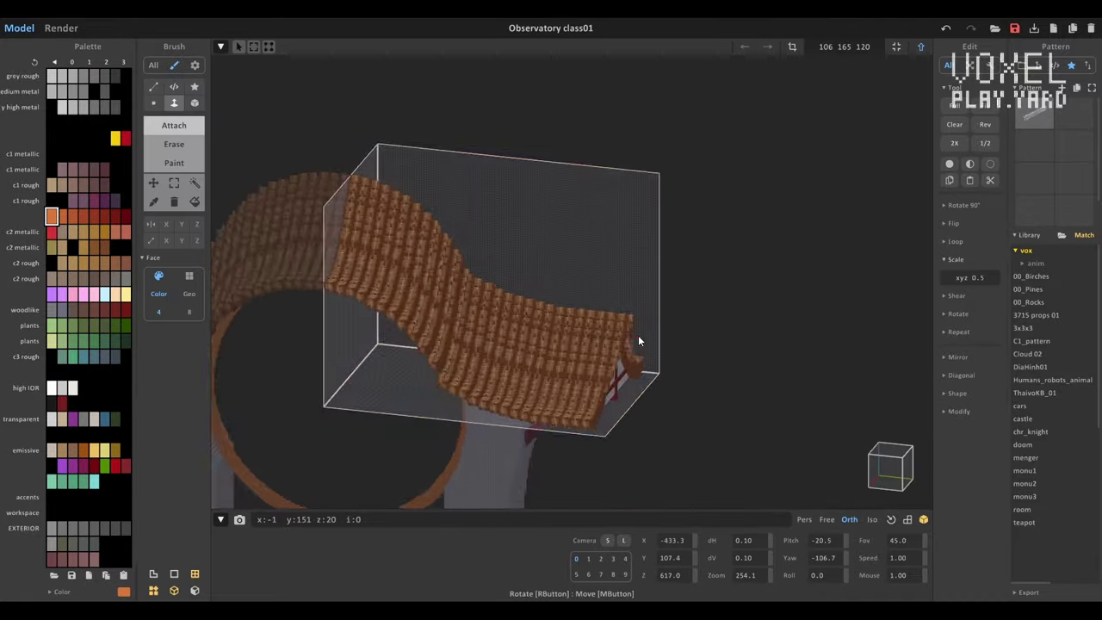
mouse_move(638, 341)
right_down()
mouse_move(467, 281)
mouse_move(190, 126)
right_up()
click(153, 87)
scroll(403, 285, up, 3)
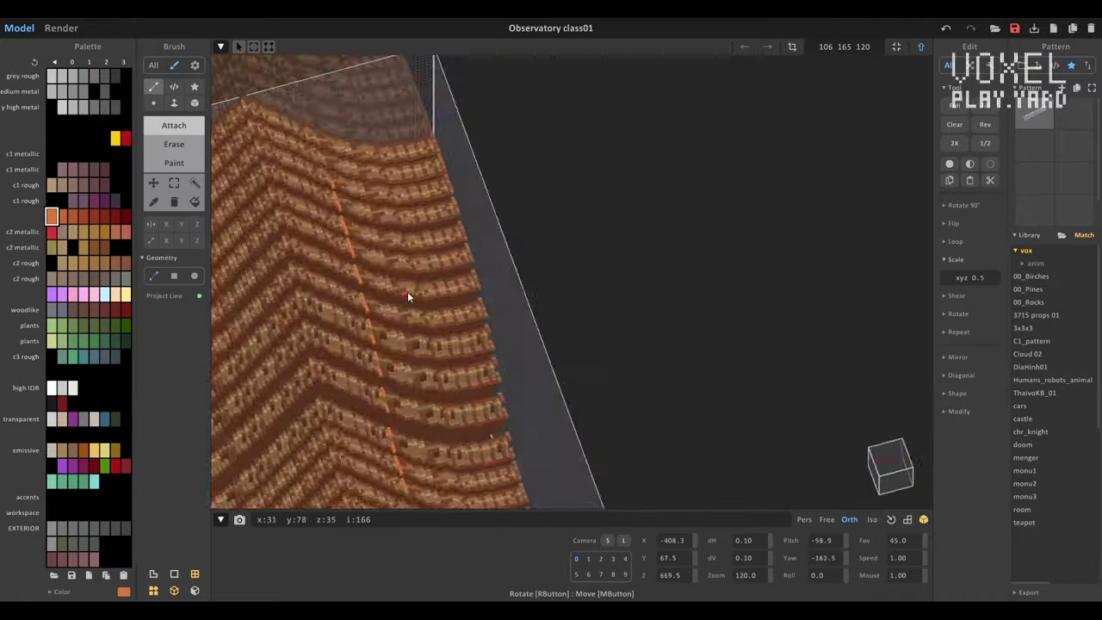
right_drag(408, 291, 502, 463)
scroll(448, 387, down, 3)
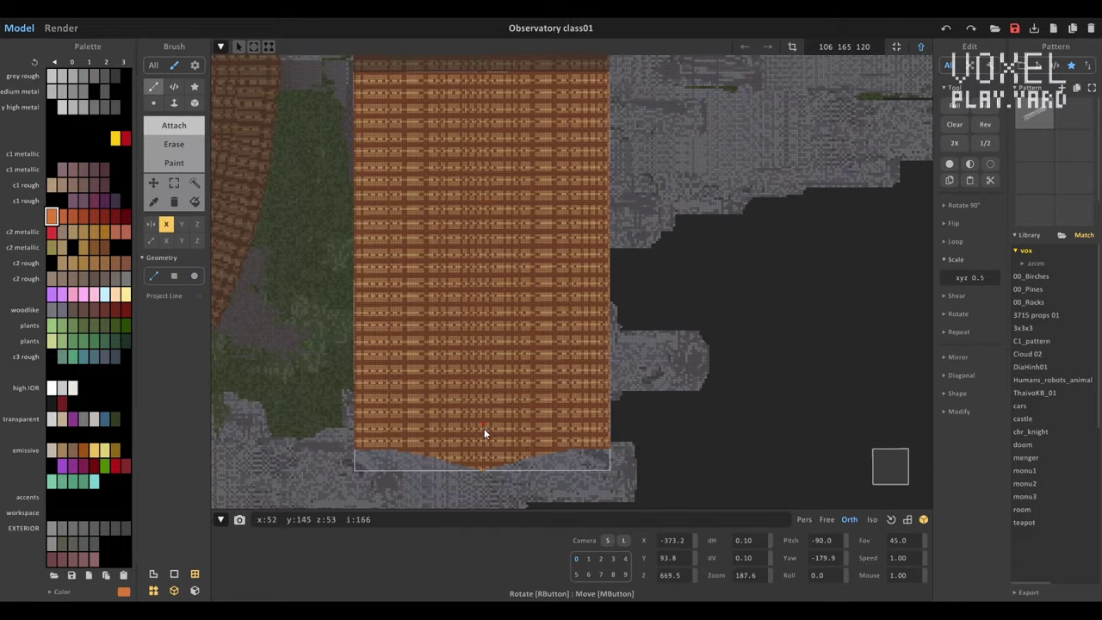
drag(481, 470, 480, 146)
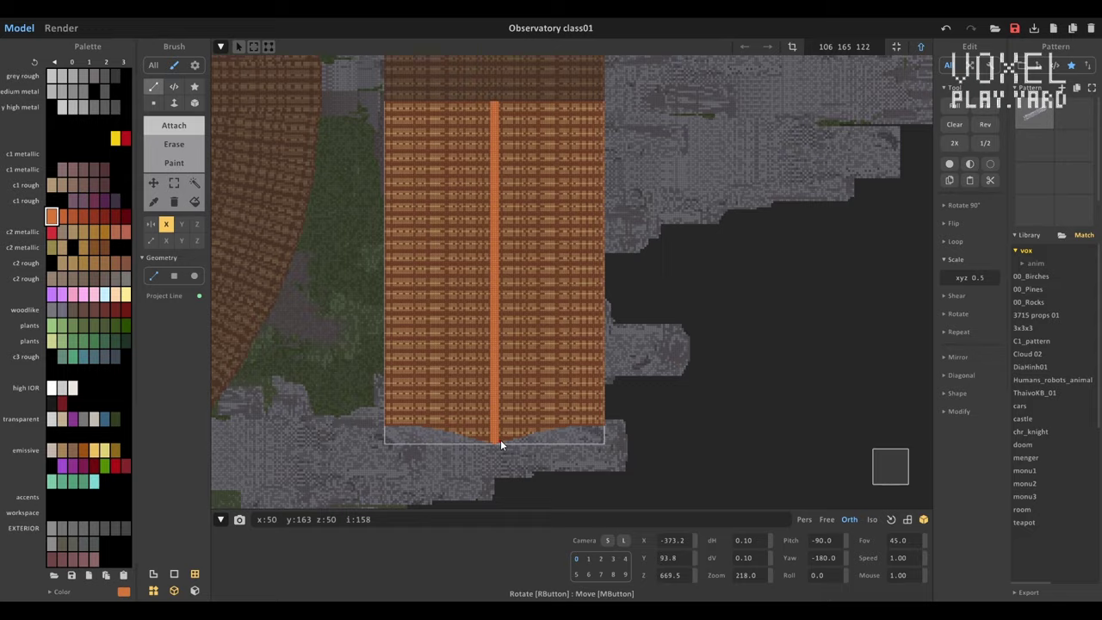
- Raise the orange ridge strip segment by segment down the curved roof with the Face tool in Attach mode
mouse_move(500, 443)
right_down()
mouse_move(531, 308)
mouse_move(491, 313)
right_up()
key(f)
scroll(494, 319, up, 2)
scroll(455, 267, up, 3)
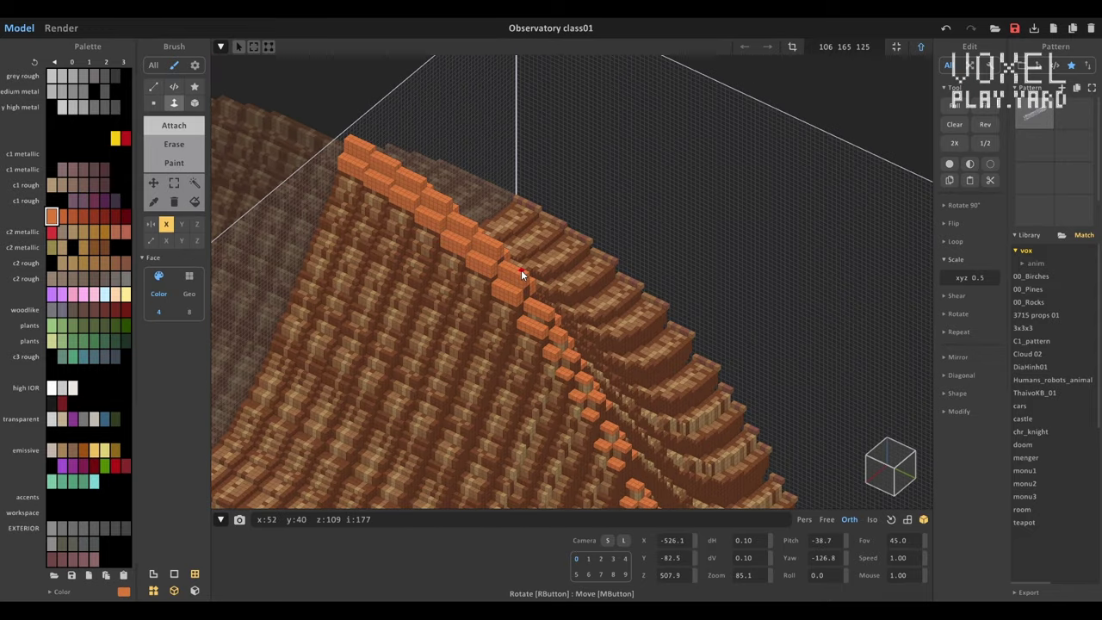
scroll(482, 302, up, 1)
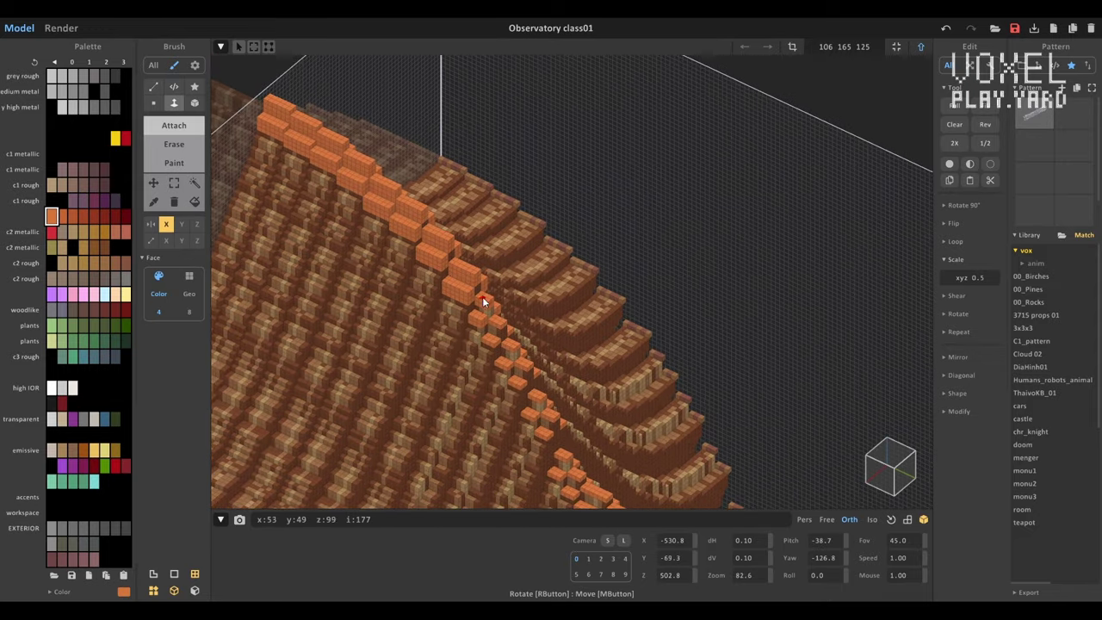
scroll(471, 347, up, 3)
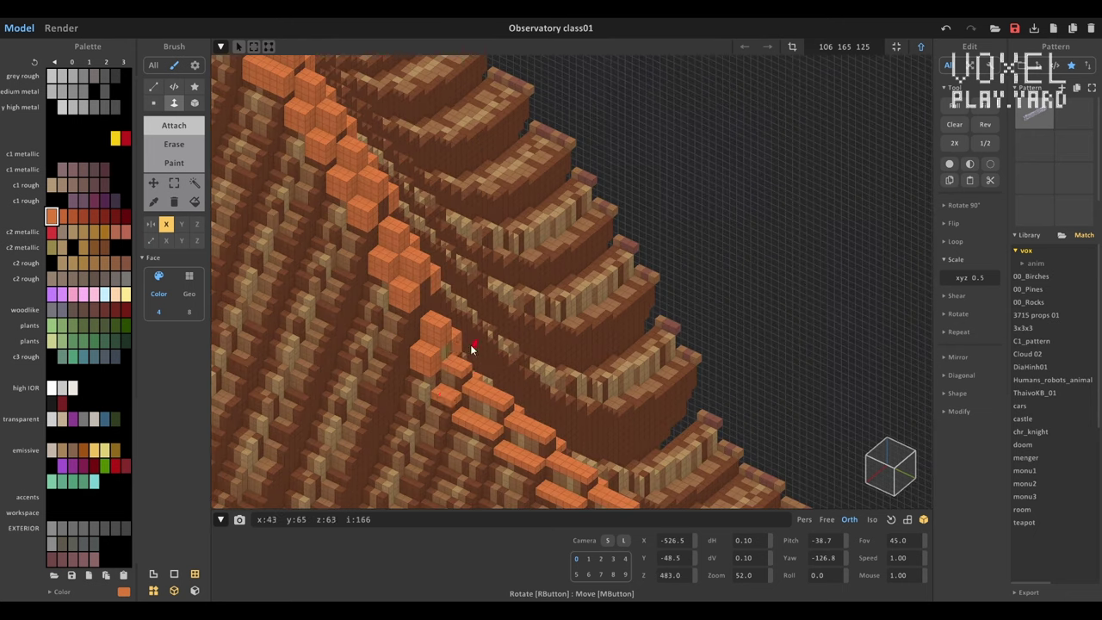
middle_drag(537, 425, 440, 393)
middle_drag(527, 434, 483, 378)
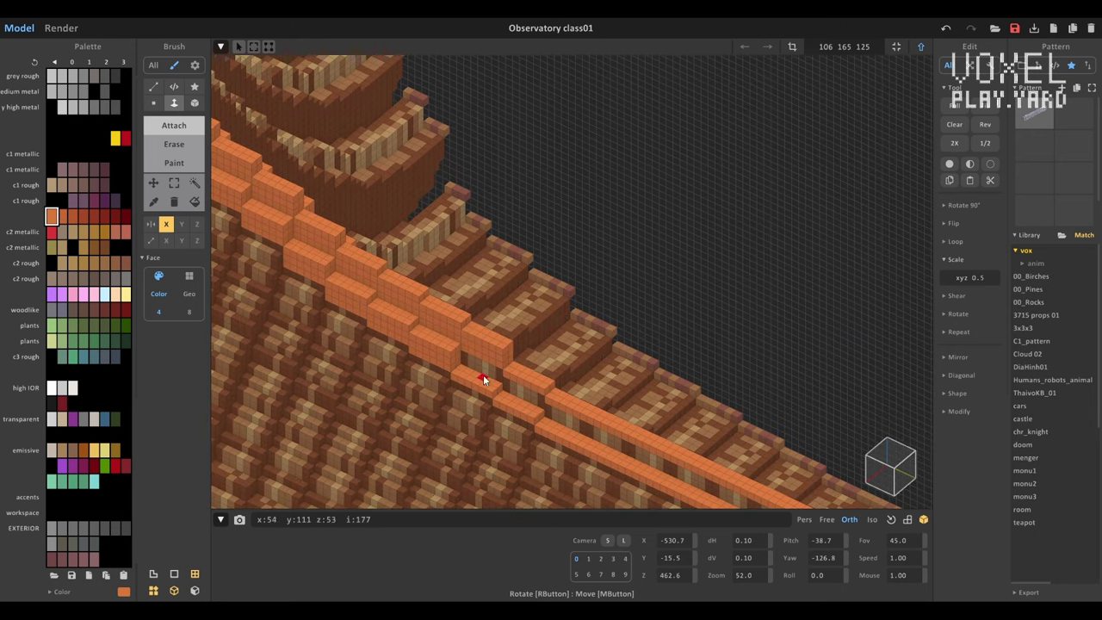
- Extend the roof volume to 106 × 183 × 125 and build a filled, upward-curving orange horn at the ridge end, mirrored in X
key(1)
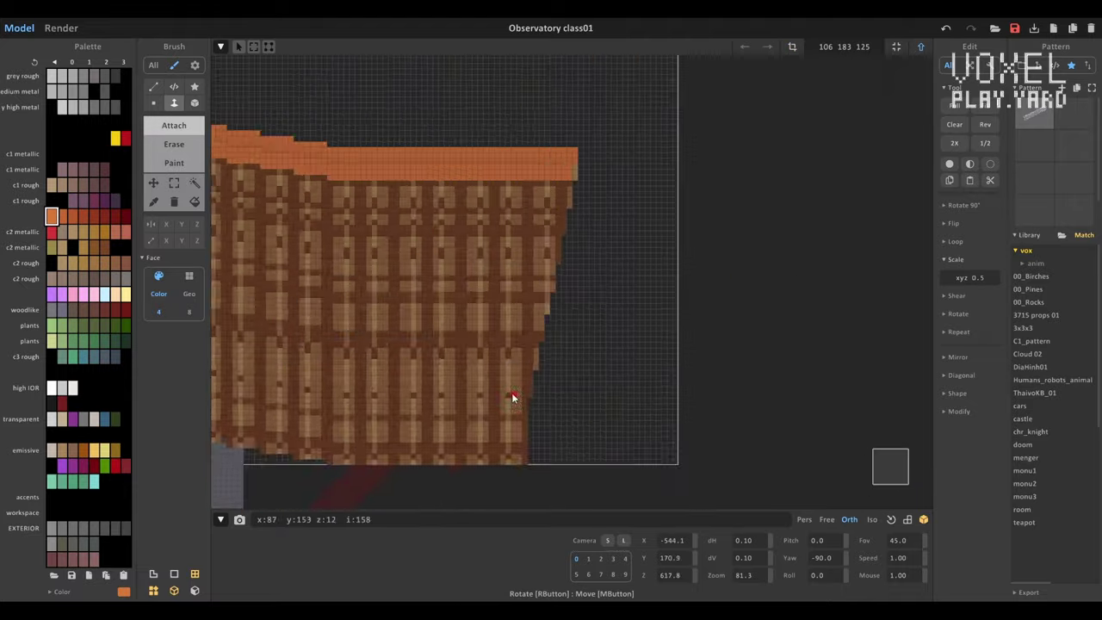
middle_drag(499, 249, 301, 404)
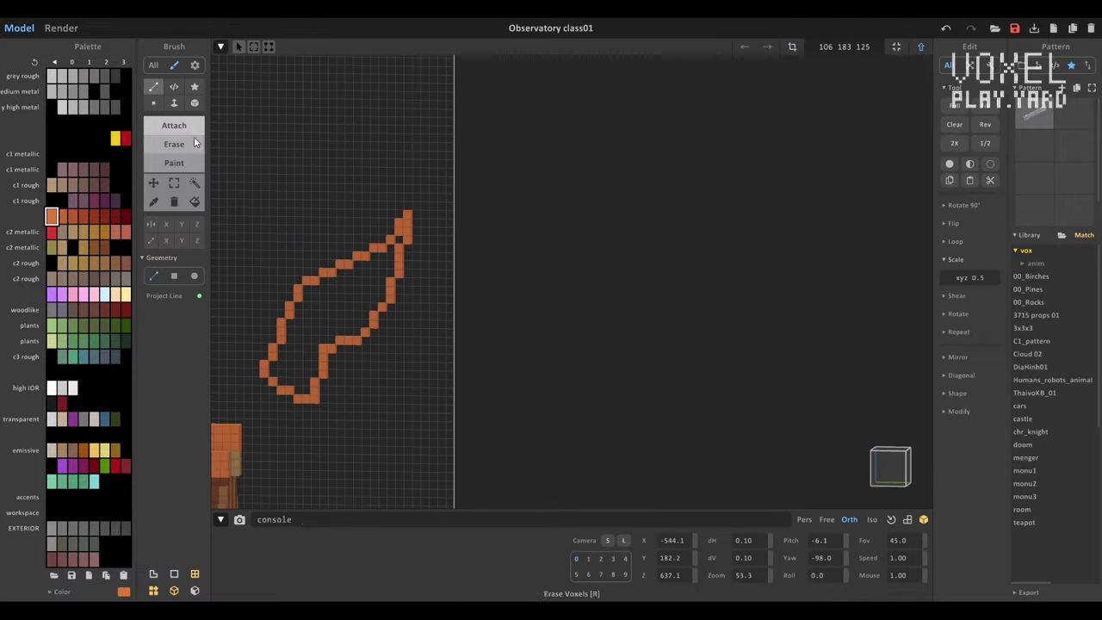
click(153, 102)
right_drag(362, 345, 452, 412)
click(153, 102)
click(166, 224)
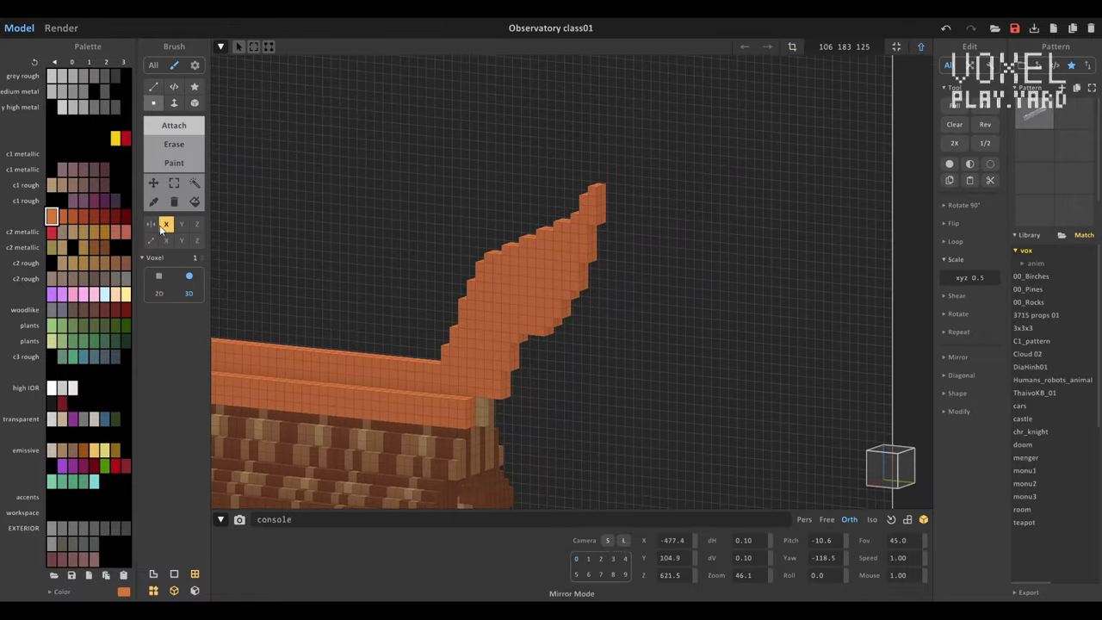
right_drag(500, 337, 428, 403)
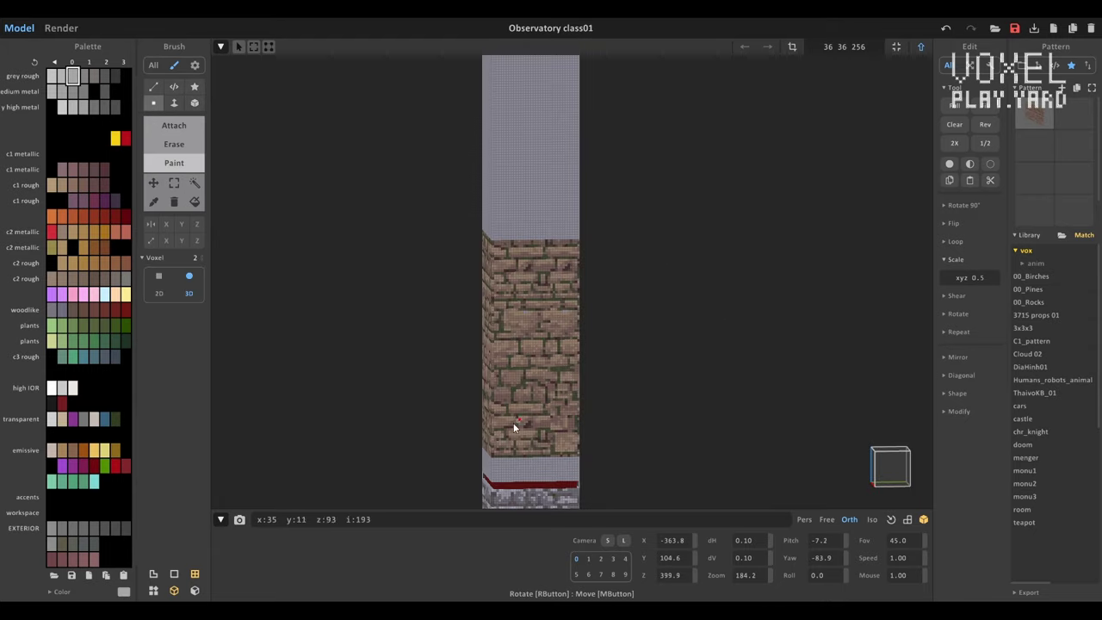
- Paint grey plaster over the pillar's brick texture with the Voxel brush at sizes 2 and 4, leaving ragged exposed-brick patches
right_drag(573, 457, 561, 446)
mouse_move(480, 336)
right_down()
mouse_move(555, 207)
mouse_move(591, 222)
right_up()
right_drag(606, 418, 642, 453)
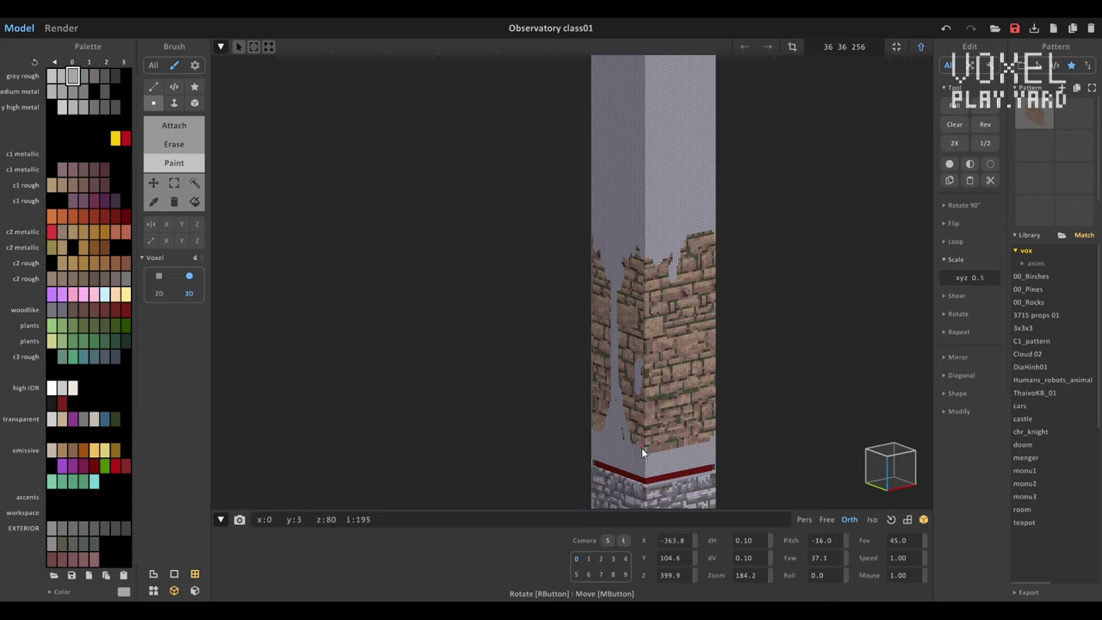
right_drag(706, 370, 628, 452)
scroll(693, 310, up, 3)
right_drag(693, 310, 650, 305)
scroll(771, 278, down, 4)
- Select the exposed-brick stretch of the 36 × 36 × 256 pillar shaft and shift it to vary the weathering
key(Tab)
right_drag(779, 278, 558, 249)
key(Tab)
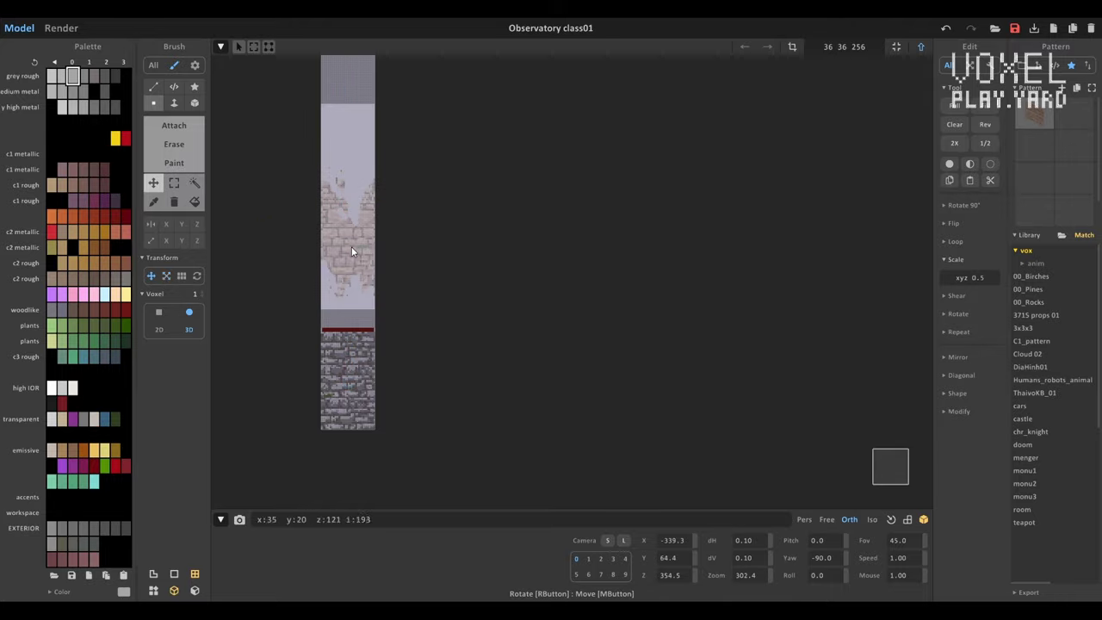
key(Tab)
right_drag(351, 246, 495, 274)
key(Tab)
key(Tab)
- Build a curved 178 × 230 × 3 terrace slab beside the entrance stairs and recolour it pale grey
scroll(709, 333, down, 10)
right_drag(709, 333, 713, 250)
right_drag(543, 319, 758, 261)
click(591, 216)
scroll(379, 400, up, 5)
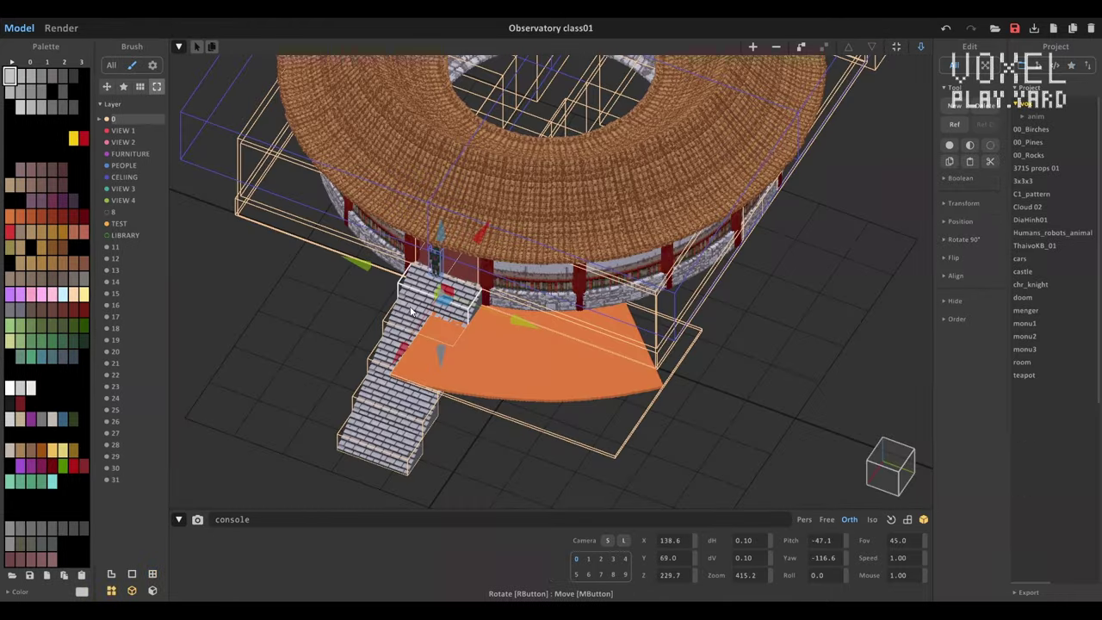
key(Tab)
mouse_move(559, 341)
right_down()
mouse_move(763, 419)
mouse_move(399, 453)
right_up()
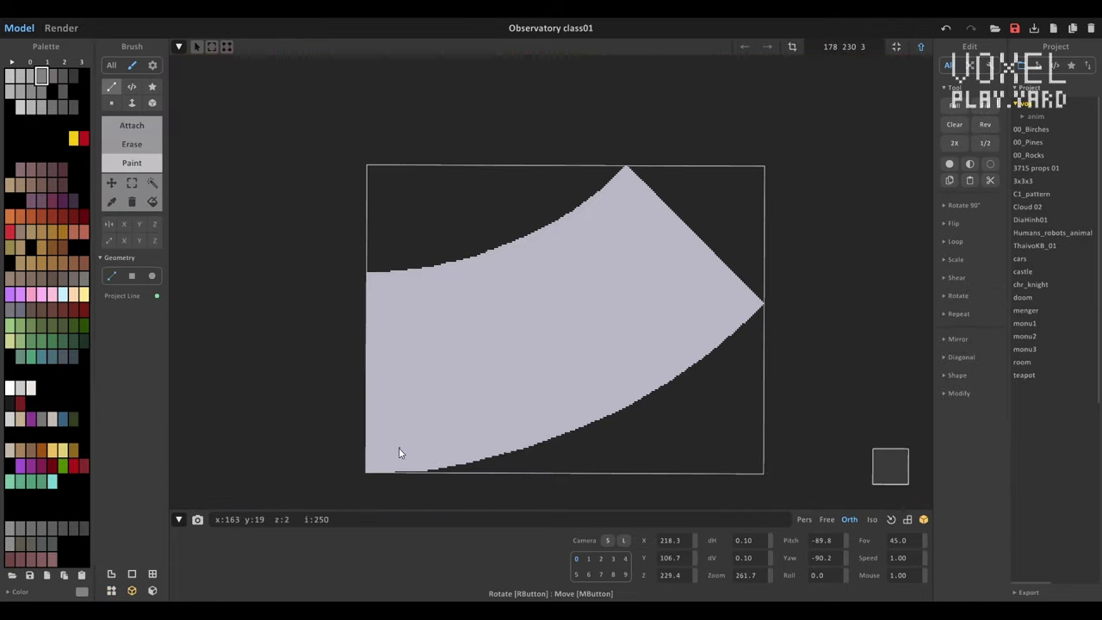
- Paint darker grey border lines parallel to the terrace slab's outer and inner curved edges
scroll(364, 459, up, 2)
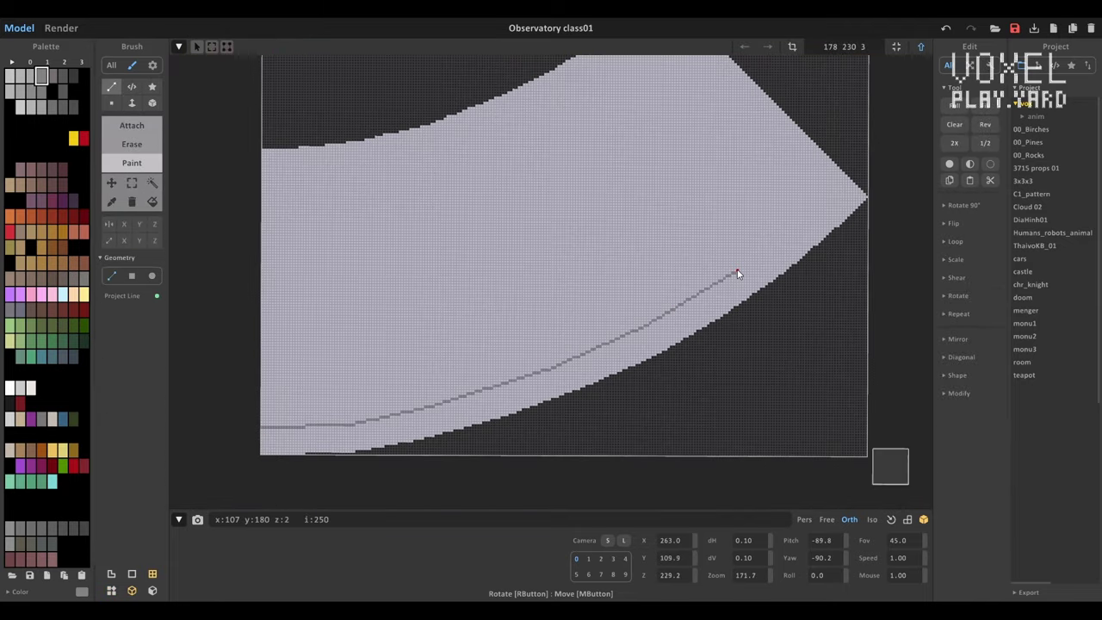
right_drag(737, 274, 284, 177)
drag(276, 176, 415, 176)
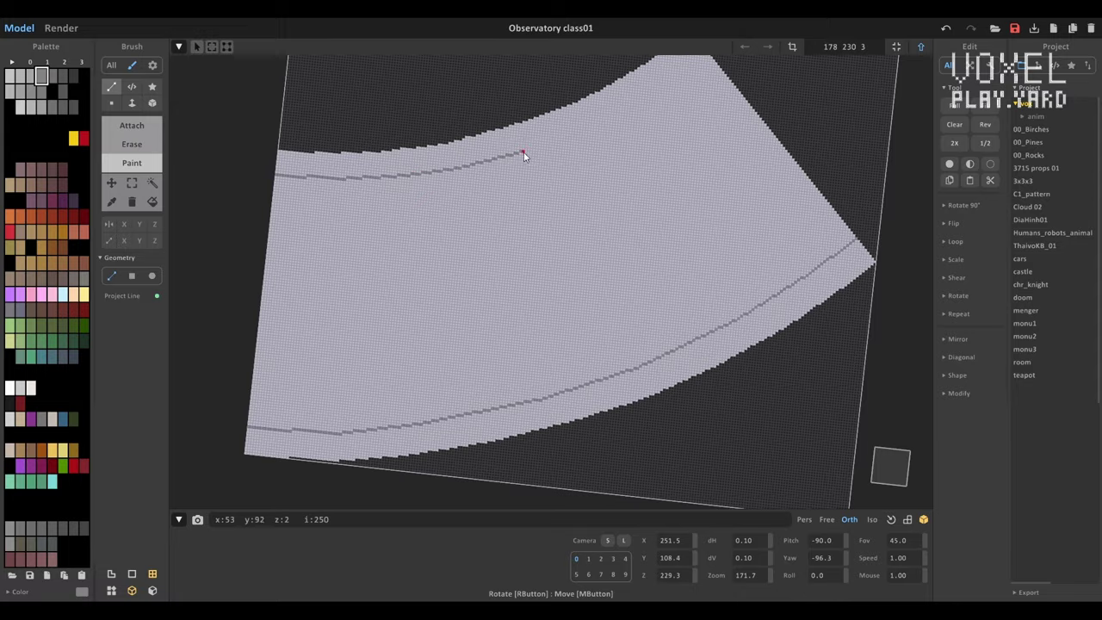
scroll(561, 241, down, 4)
- Duplicate the bordered terrace slab and turn the copy to continue the terrace around the round hall
key(Tab)
mouse_move(528, 339)
right_down()
mouse_move(813, 377)
mouse_move(620, 406)
mouse_move(283, 367)
right_up()
key(Tab)
scroll(634, 414, up, 3)
key(Tab)
right_drag(665, 409, 454, 376)
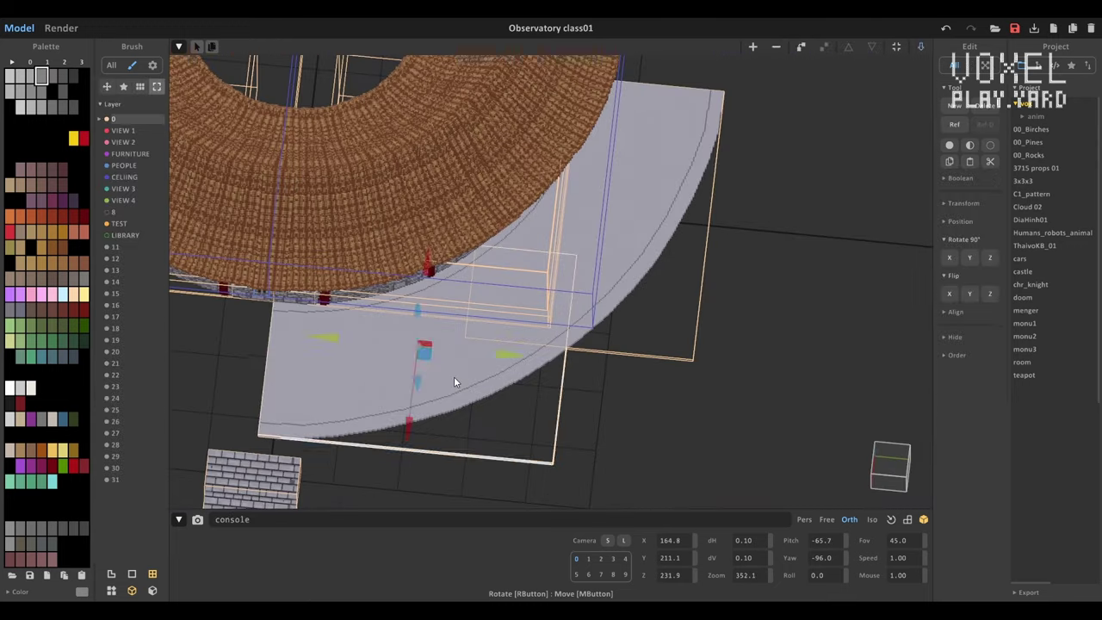
- Draw two dragons among swirling clouds in darker grey between the terrace slab's border lines, reusing a flipped copy of the first head for the second
key(Tab)
scroll(398, 281, up, 3)
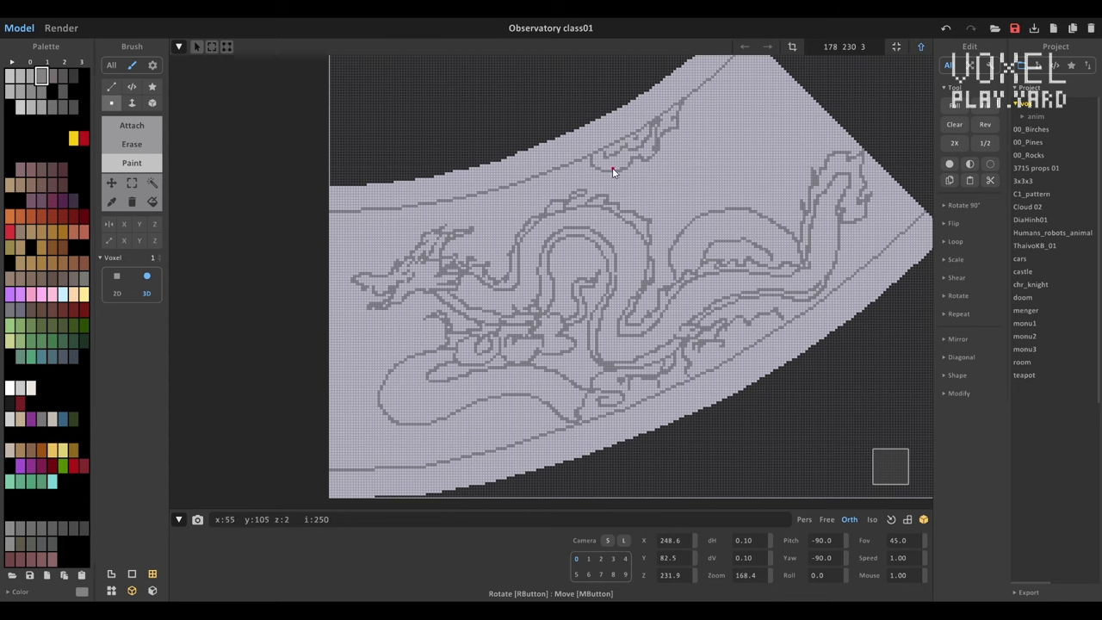
right_drag(612, 168, 749, 224)
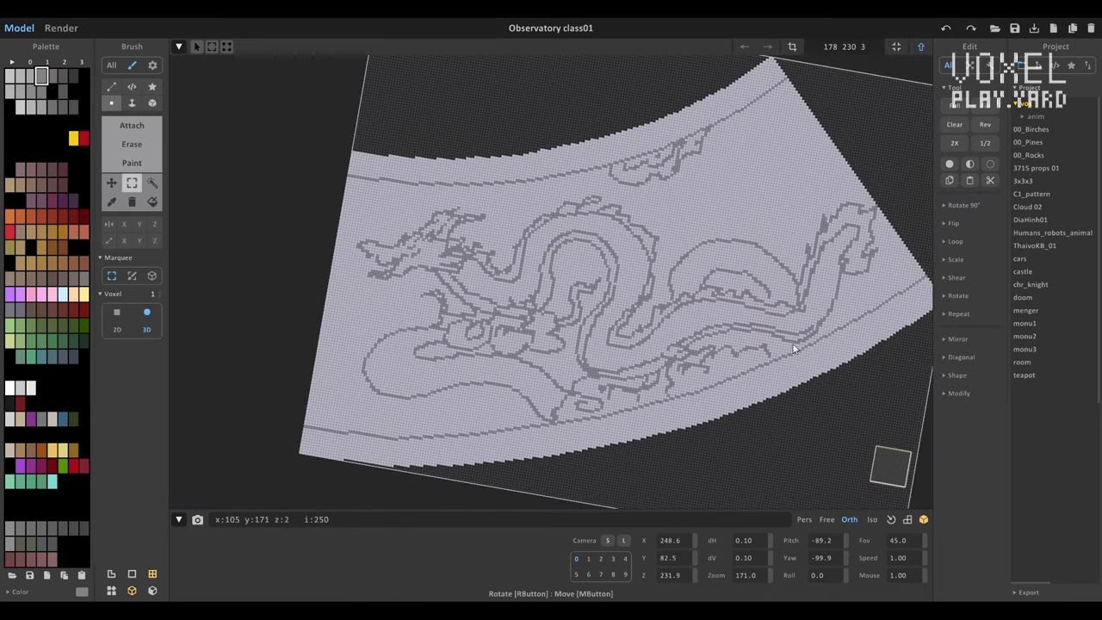
drag(345, 226, 482, 322)
drag(423, 288, 758, 172)
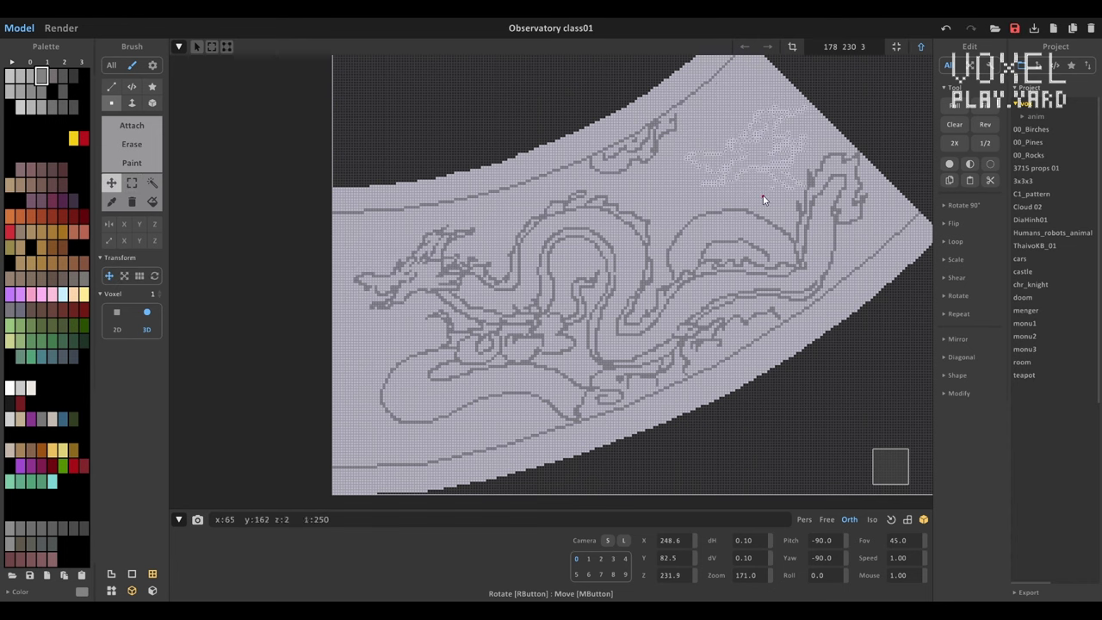
click(696, 186)
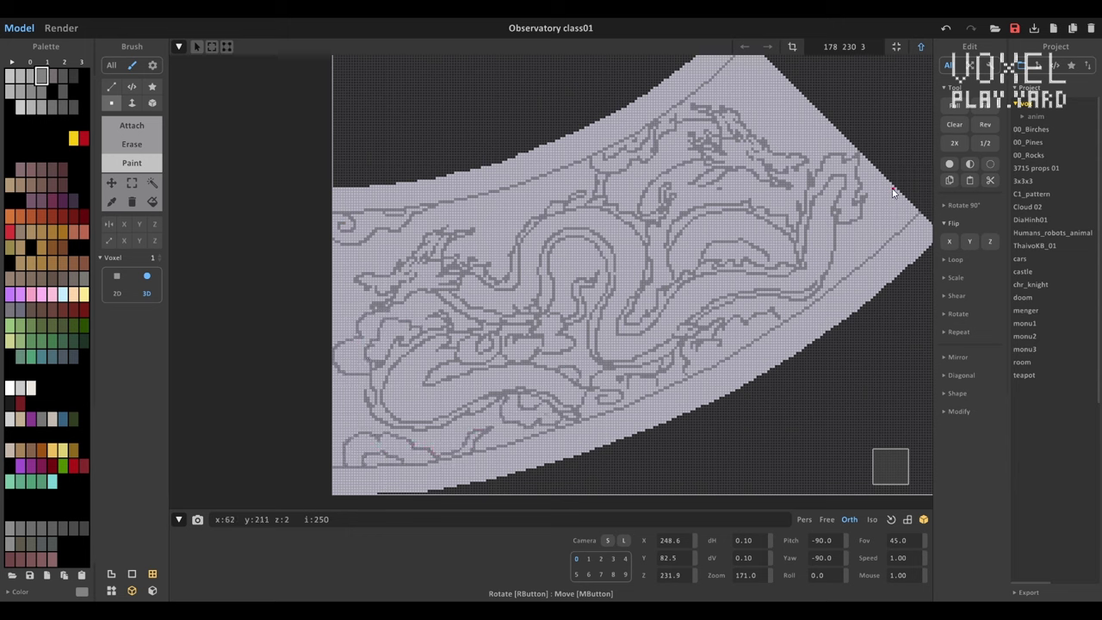
middle_drag(751, 78, 732, 125)
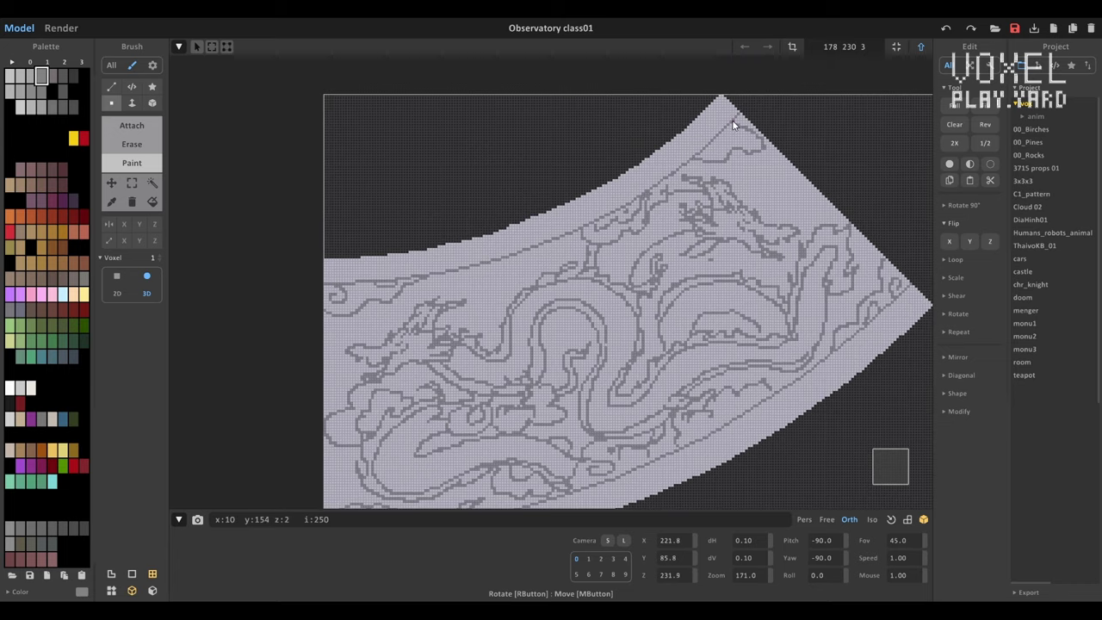
scroll(457, 283, down, 3)
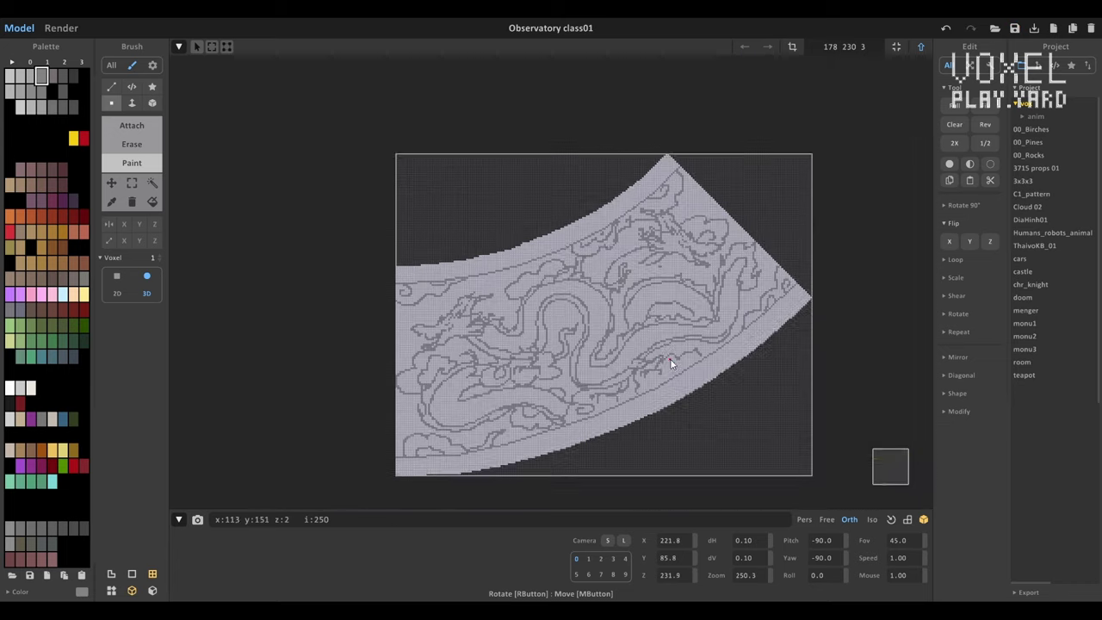
- Select the background and border areas around the dragons and clouds and speckle them with slightly varied greys
scroll(603, 355, up, 4)
key(m)
click(384, 327)
scroll(383, 327, down, 1)
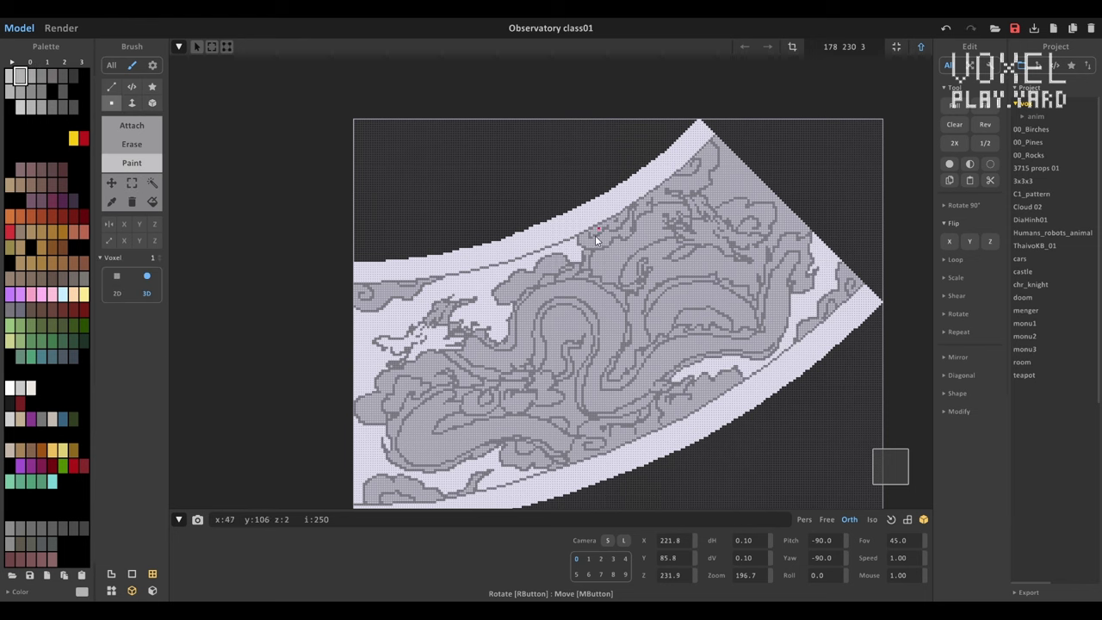
key(m)
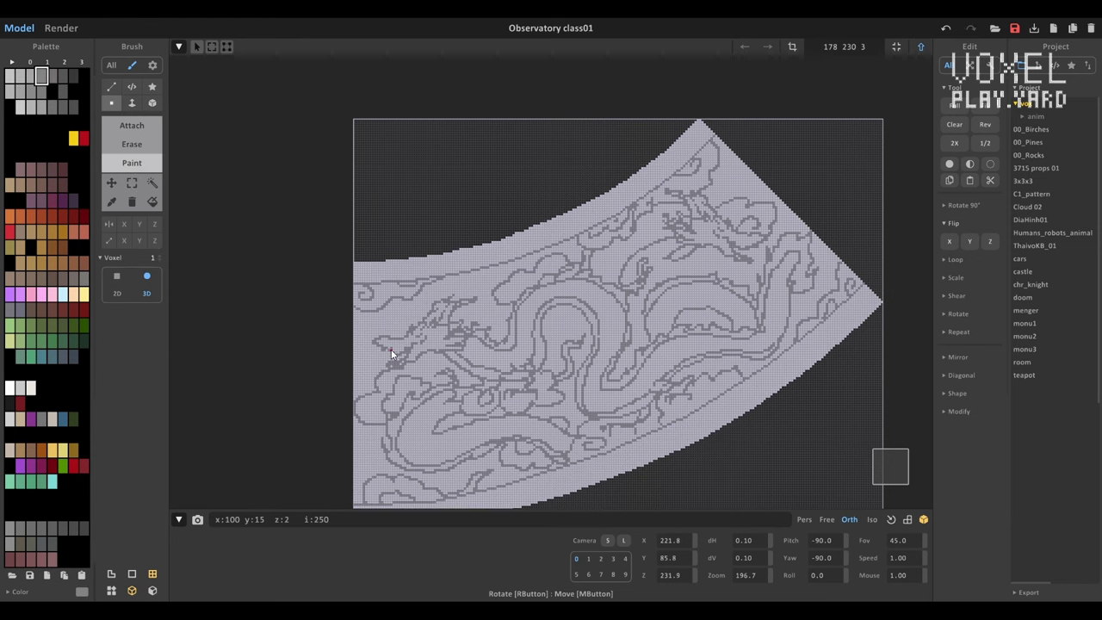
key(m)
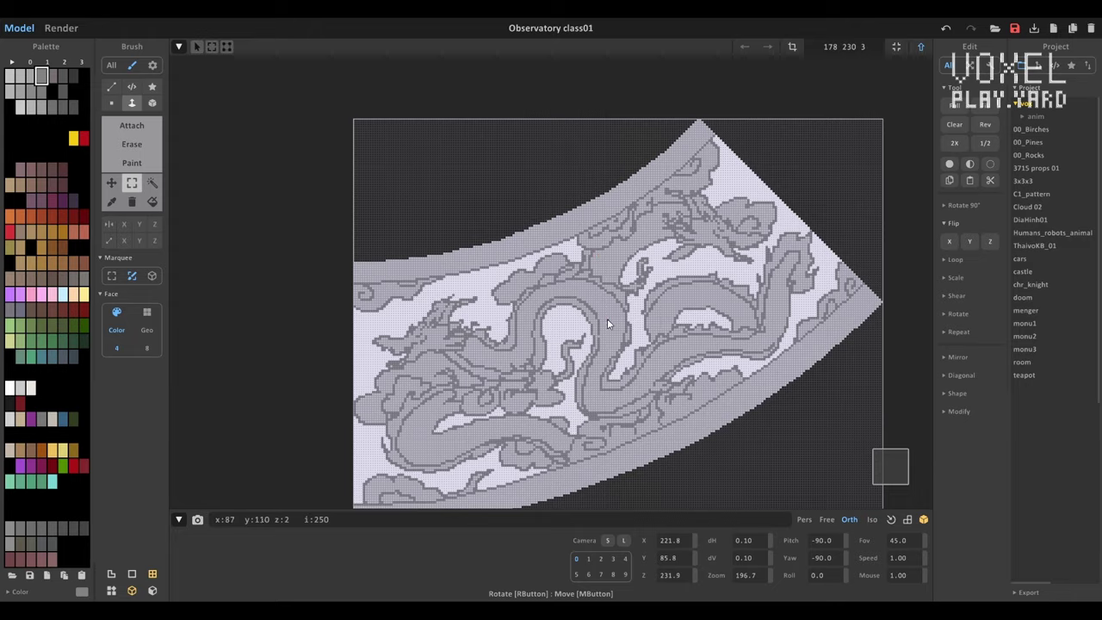
click(31, 75)
right_drag(508, 413, 527, 418)
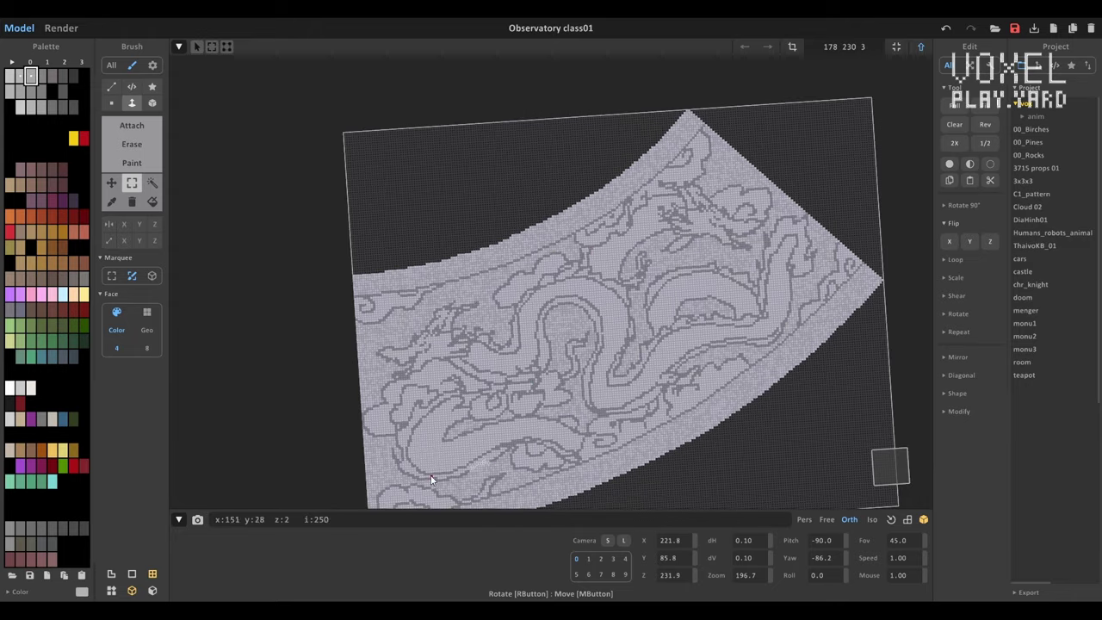
key(r)
right_drag(431, 479, 375, 466)
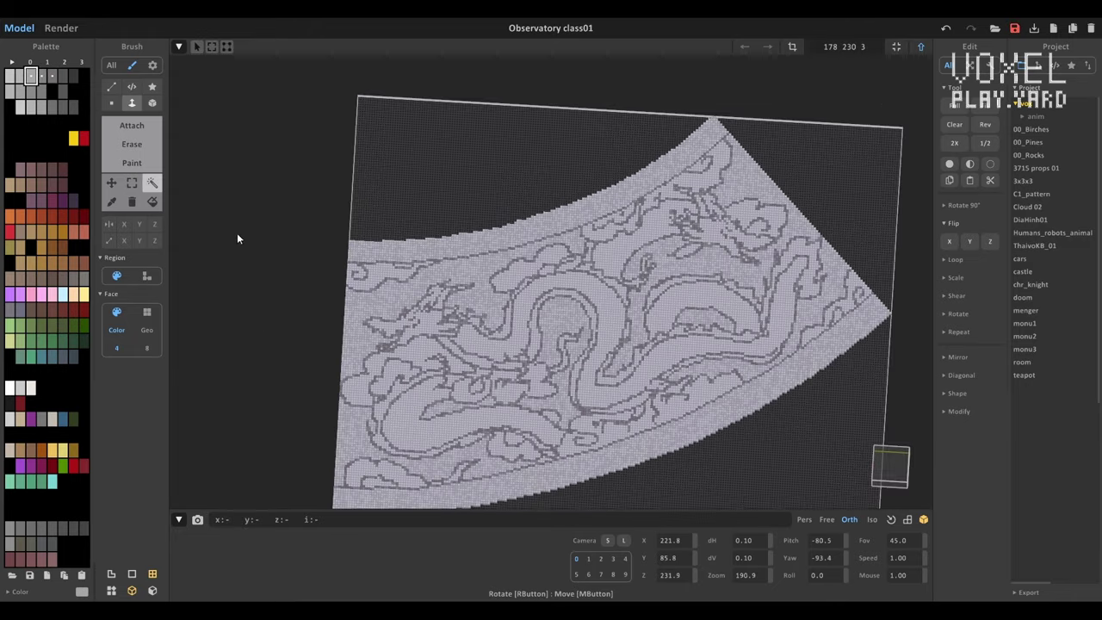
- Select both dragons' bodies and speckle them with lighter greys than the background
key(m)
right_drag(237, 238, 362, 344)
click(51, 76)
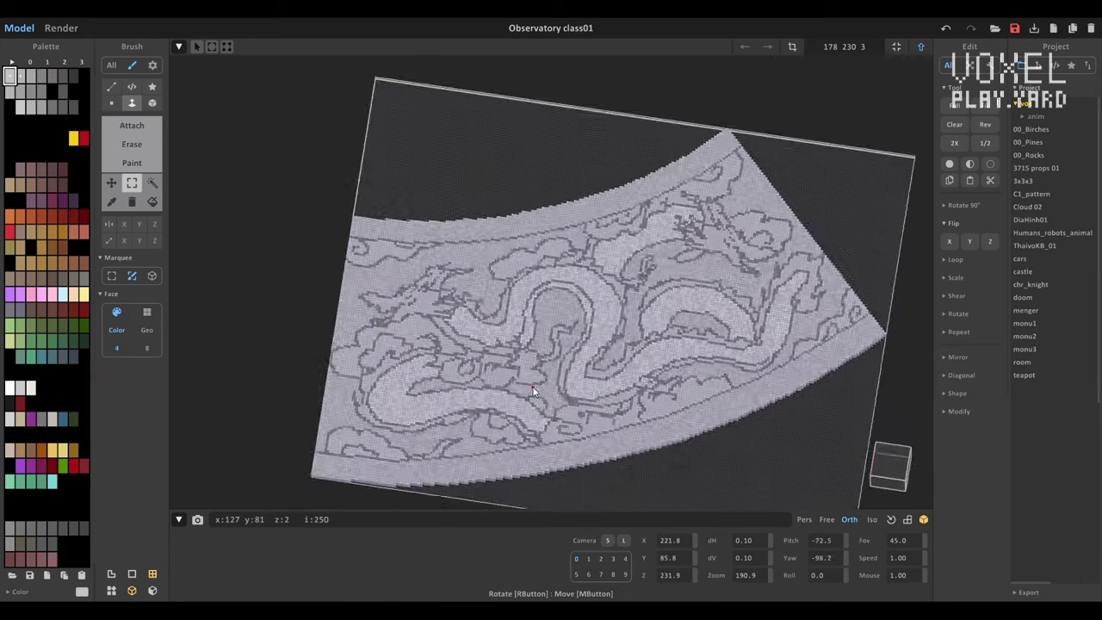
- Paint light highlights on the first dragon's head and dark grey shadows beneath its jaw and neck
key(v)
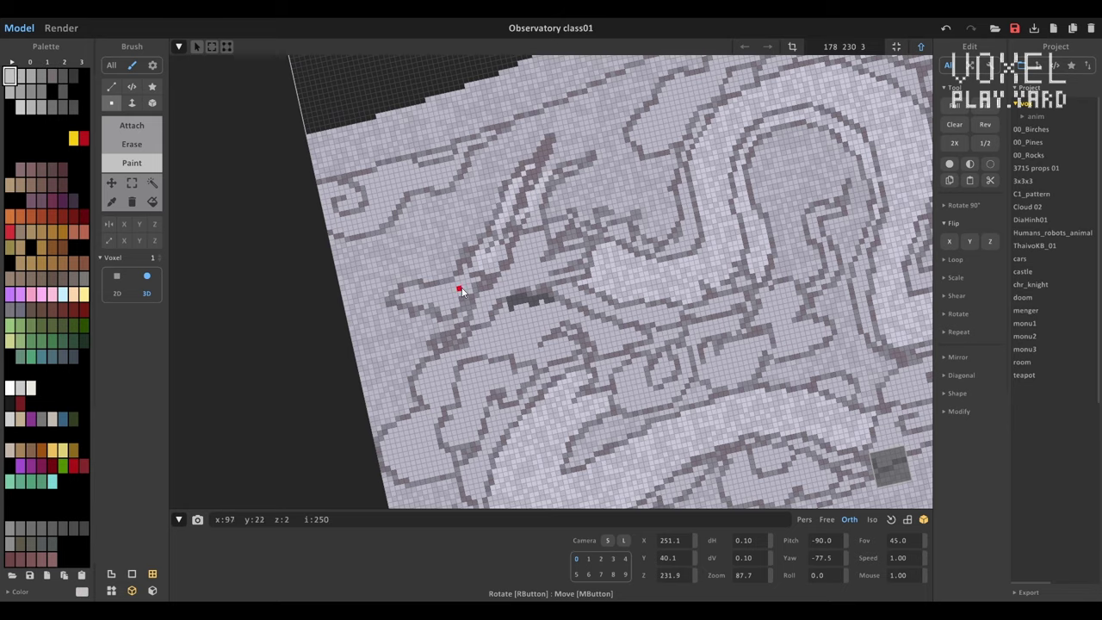
right_drag(482, 285, 484, 293)
scroll(484, 296, down, 5)
scroll(485, 300, up, 3)
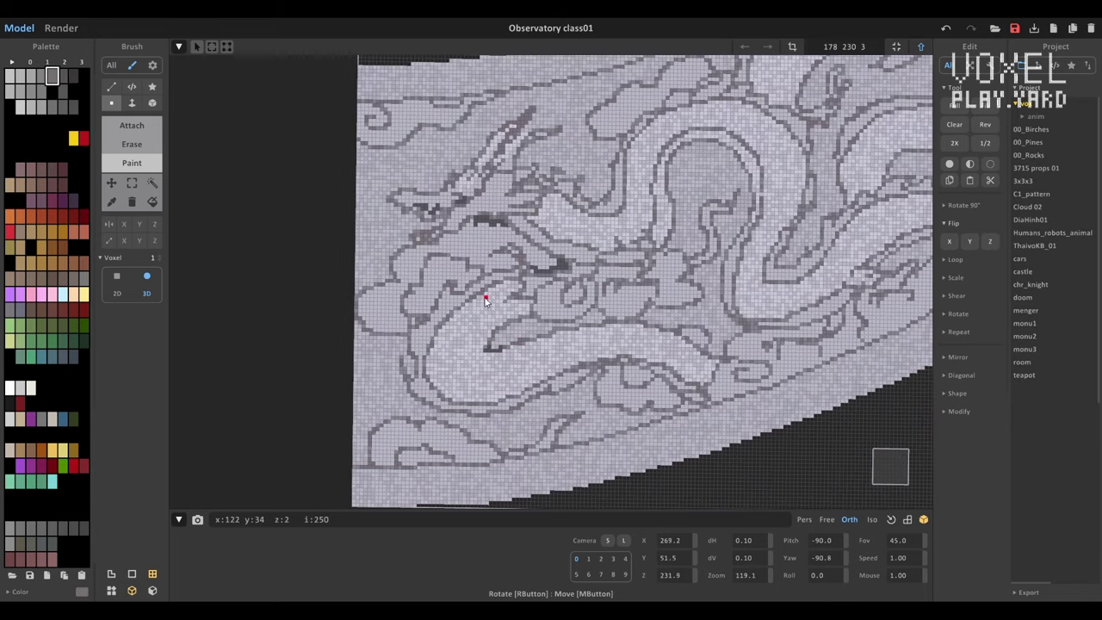
- Dot dark grey scale marks along the first dragon's body, from the lower coil through the arch to the tail
scroll(656, 337, down, 4)
scroll(484, 459, up, 6)
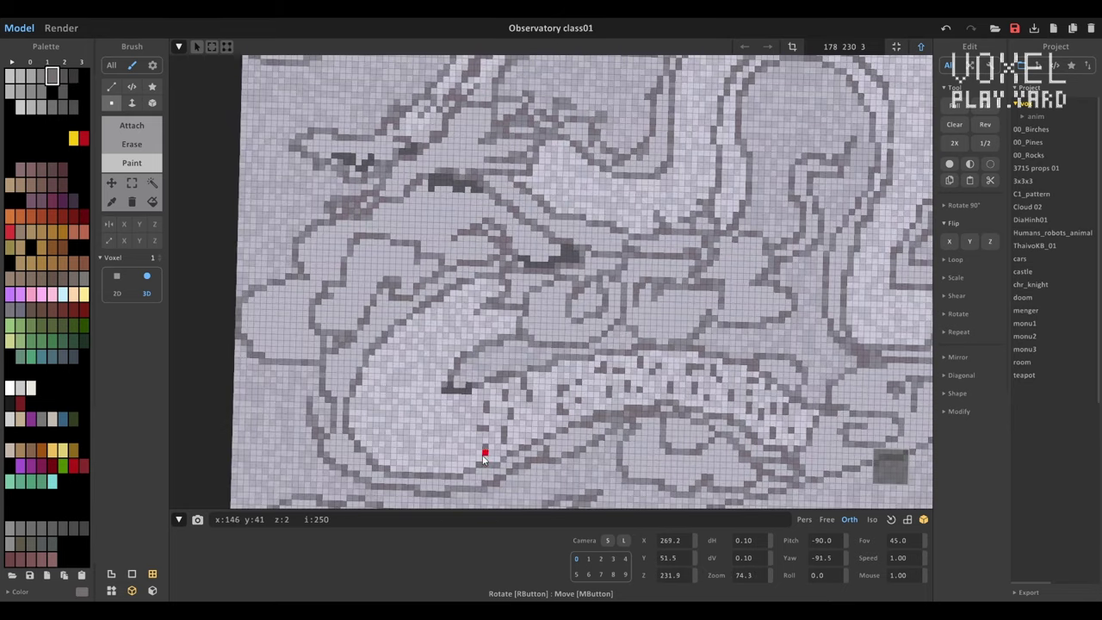
scroll(379, 405, down, 5)
scroll(387, 267, up, 4)
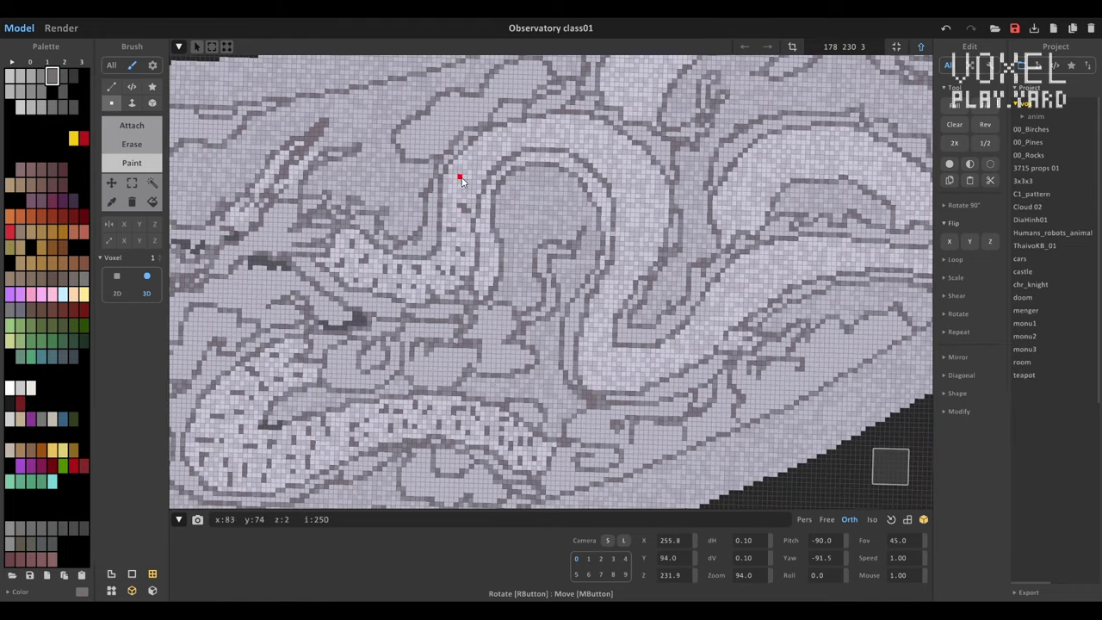
right_drag(624, 184, 650, 275)
scroll(650, 274, down, 2)
right_drag(576, 384, 504, 398)
scroll(504, 398, up, 3)
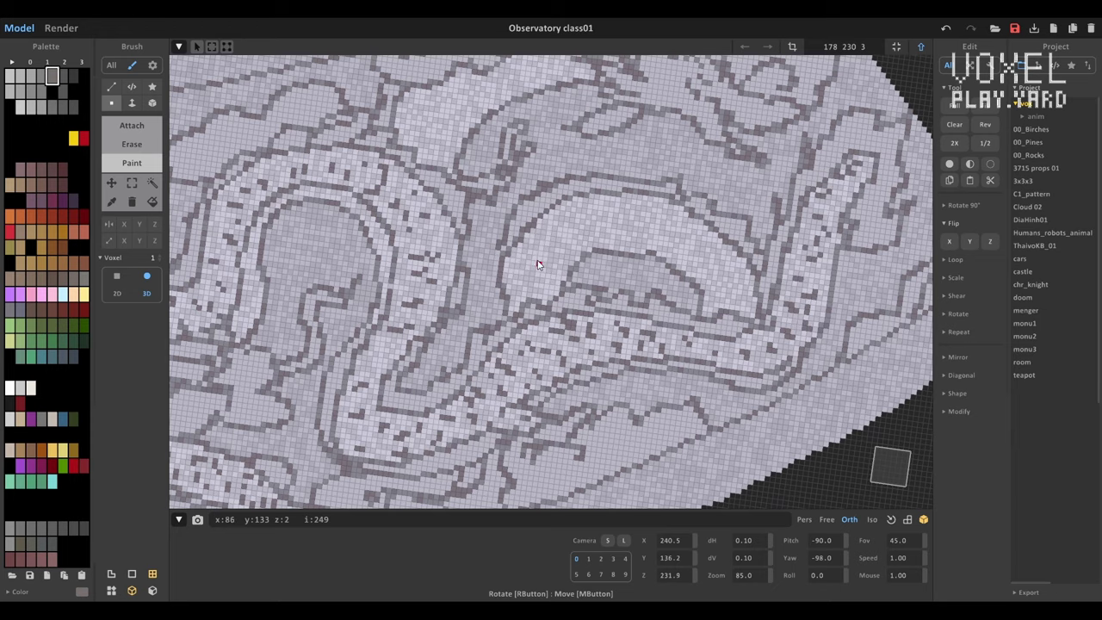
- Break up the dragon and cloud outlines on the terrace slab with scattered paler voxels for a worn look
key(Tab)
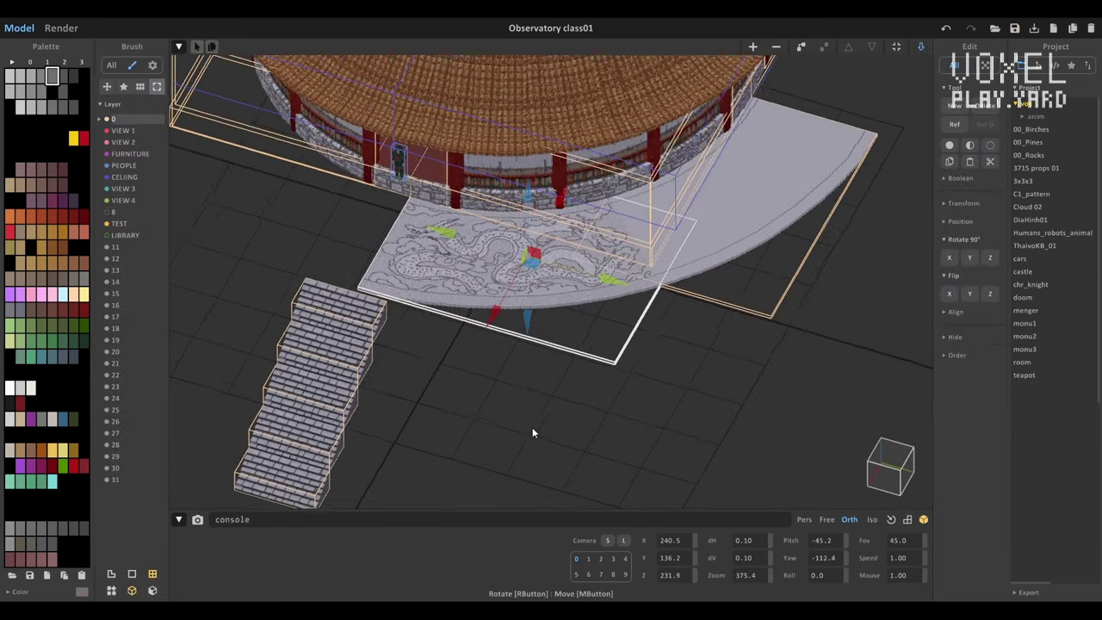
right_drag(532, 427, 499, 353)
double_click(499, 352)
scroll(459, 288, up, 5)
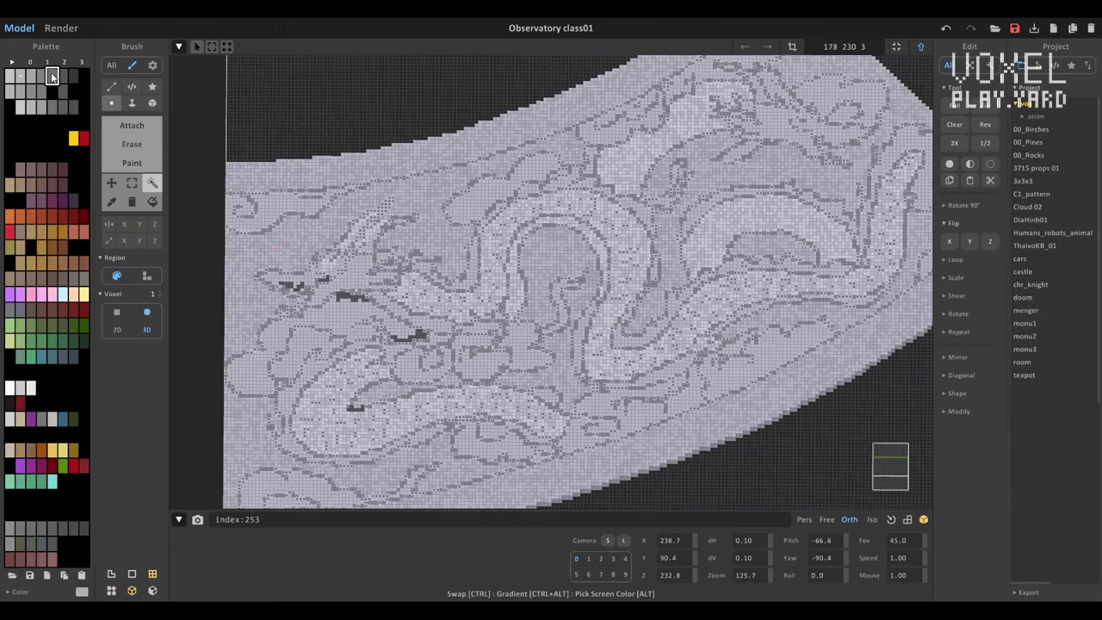
key(Tab)
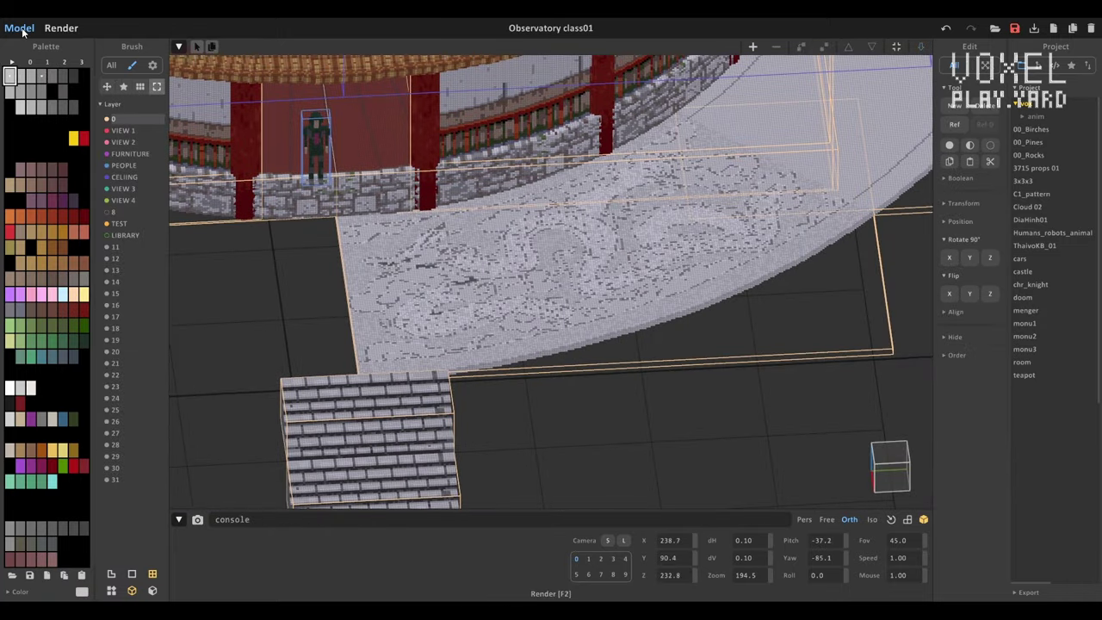
- Weather the relief further and paint small cracks running in from the slab's outer curved edge
key(Tab)
scroll(465, 284, up, 5)
scroll(266, 216, down, 3)
right_drag(266, 216, 622, 247)
right_drag(338, 317, 388, 396)
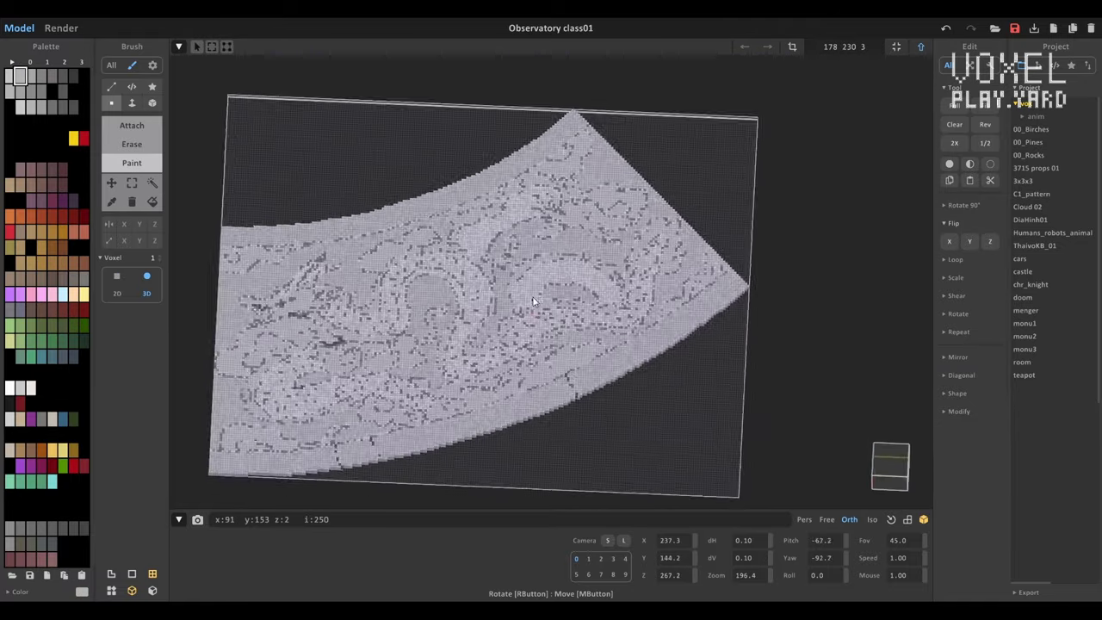
- Paint darker grey shadow patches in the recesses around the dragons' heads, coils and clouds
scroll(519, 301, up, 5)
scroll(517, 346, down, 5)
right_drag(516, 345, 459, 374)
scroll(357, 294, up, 2)
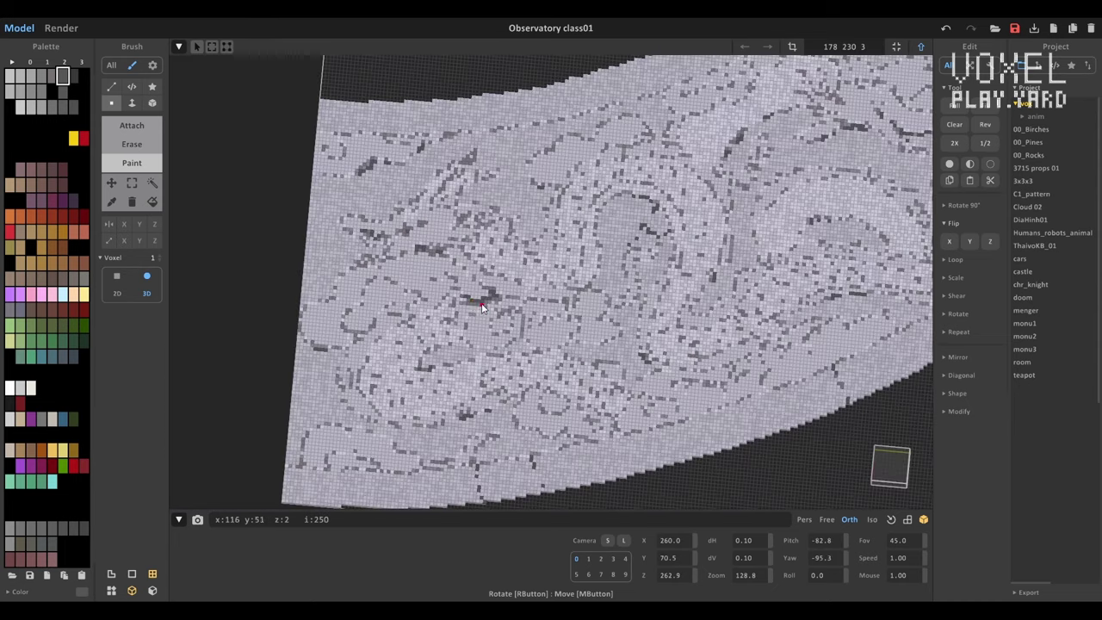
- Paint olive-green moss patches in the cracks and border line near the slab's outer curved edge
scroll(357, 295, down, 6)
right_drag(357, 294, 490, 398)
key(Tab)
key(Tab)
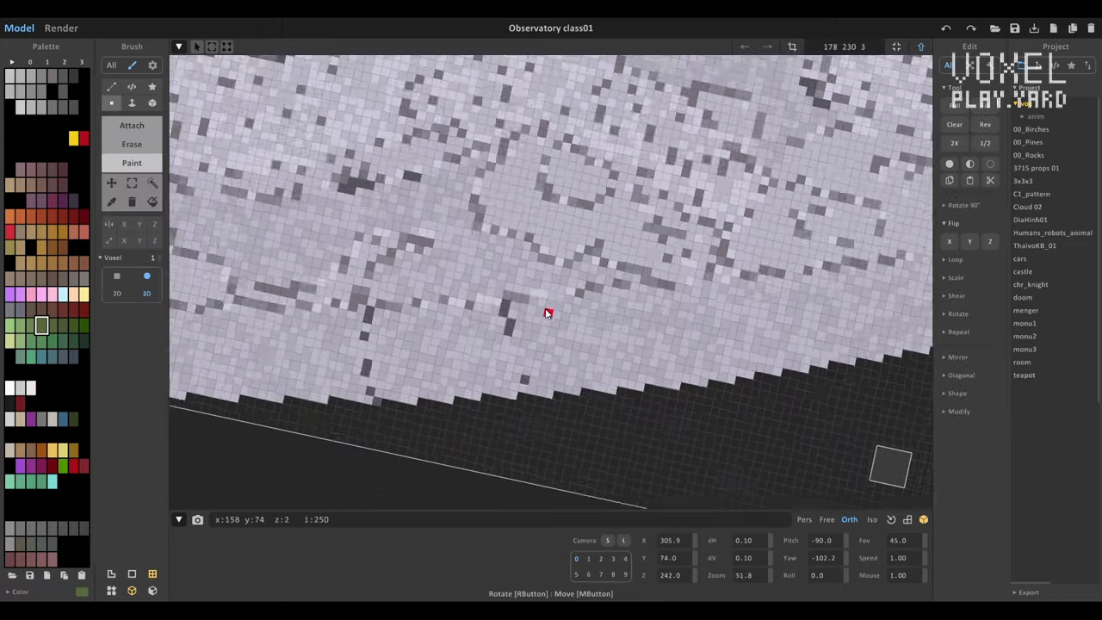
right_drag(484, 320, 469, 258)
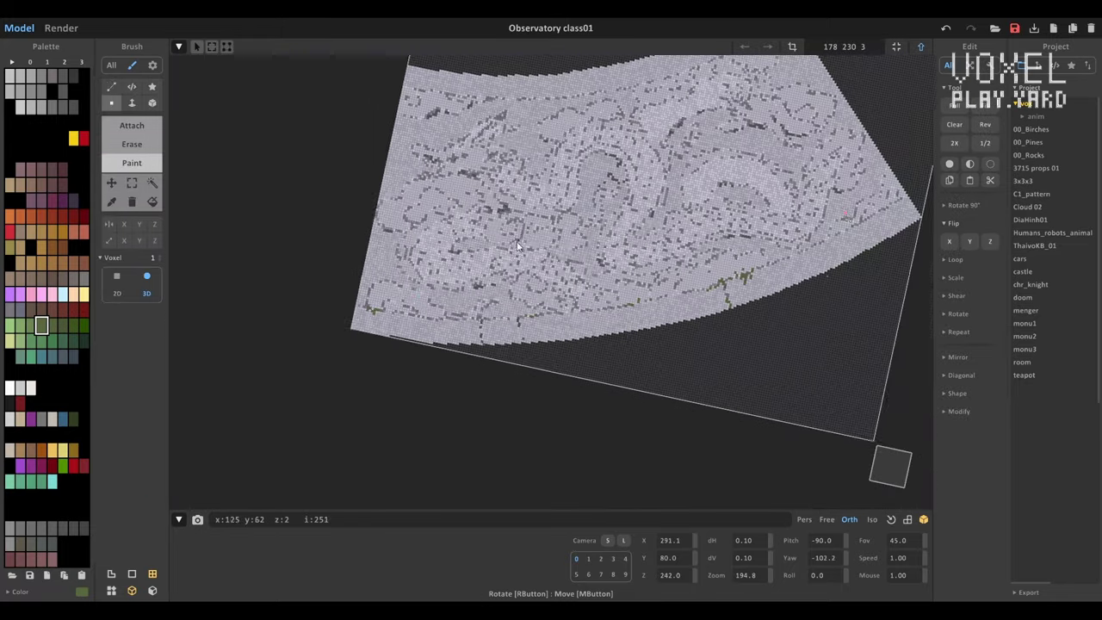
- Place a mirrored copy of the decorated slab against the original to continue the terrace around the round hall
key(Tab)
scroll(470, 248, down, 3)
scroll(654, 245, up, 4)
scroll(655, 245, up, 5)
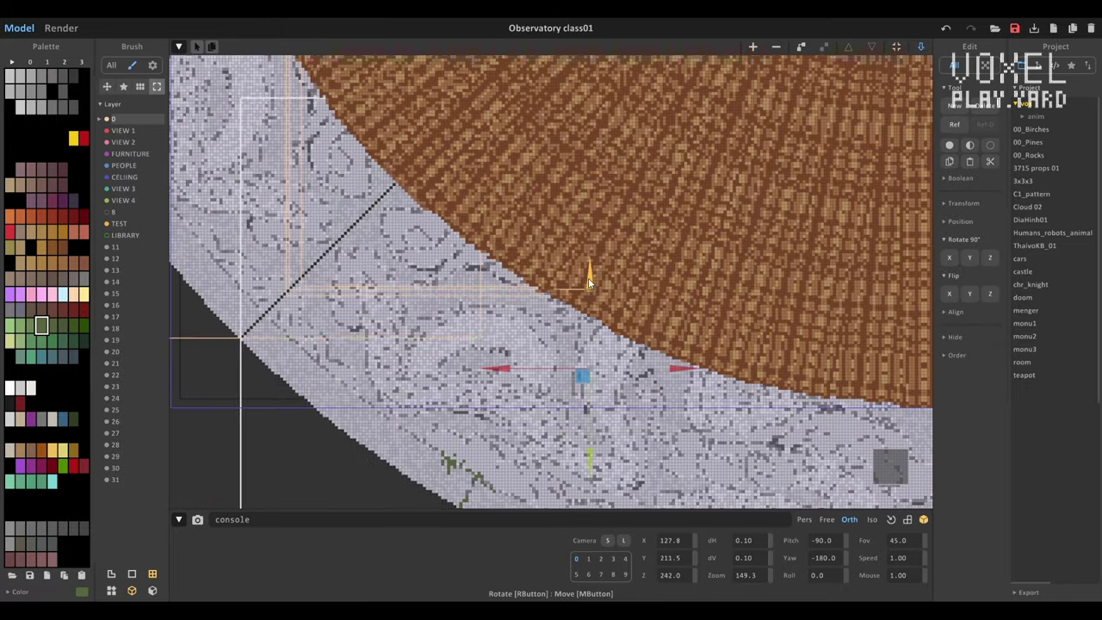
- Preview the decorated terrace beside the hall in the renderer and return to modelling
key(Tab)
mouse_move(687, 65)
right_down()
mouse_move(517, 224)
mouse_move(308, 382)
mouse_move(392, 358)
right_up()
click(61, 27)
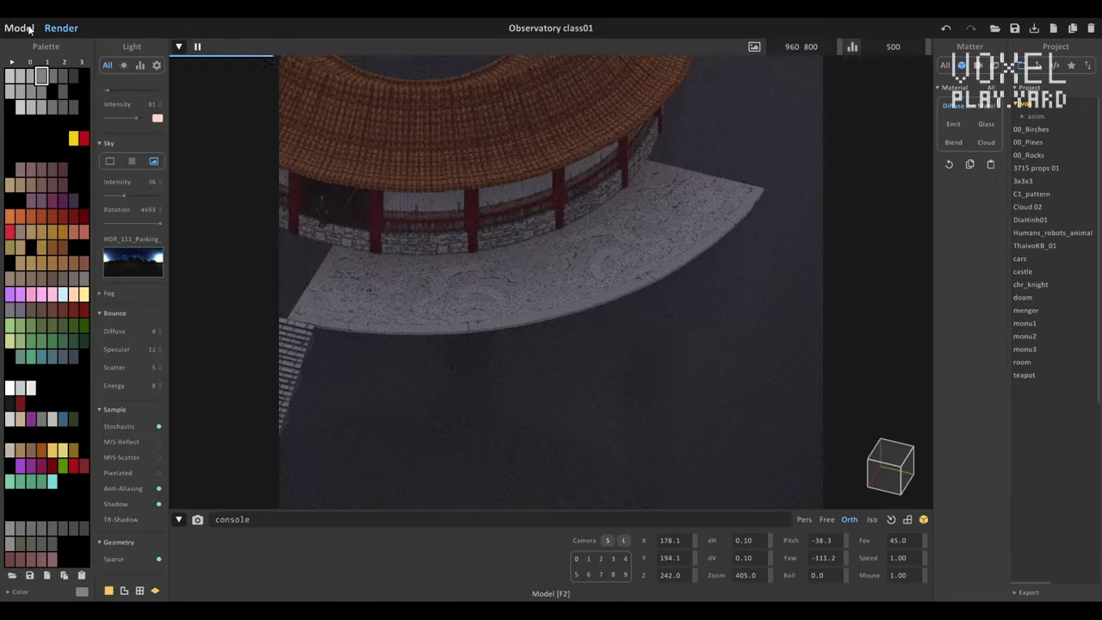
click(28, 28)
- Touch up the dragon relief on the terrace slabs with highlights in the lightest grey
scroll(554, 322, up, 5)
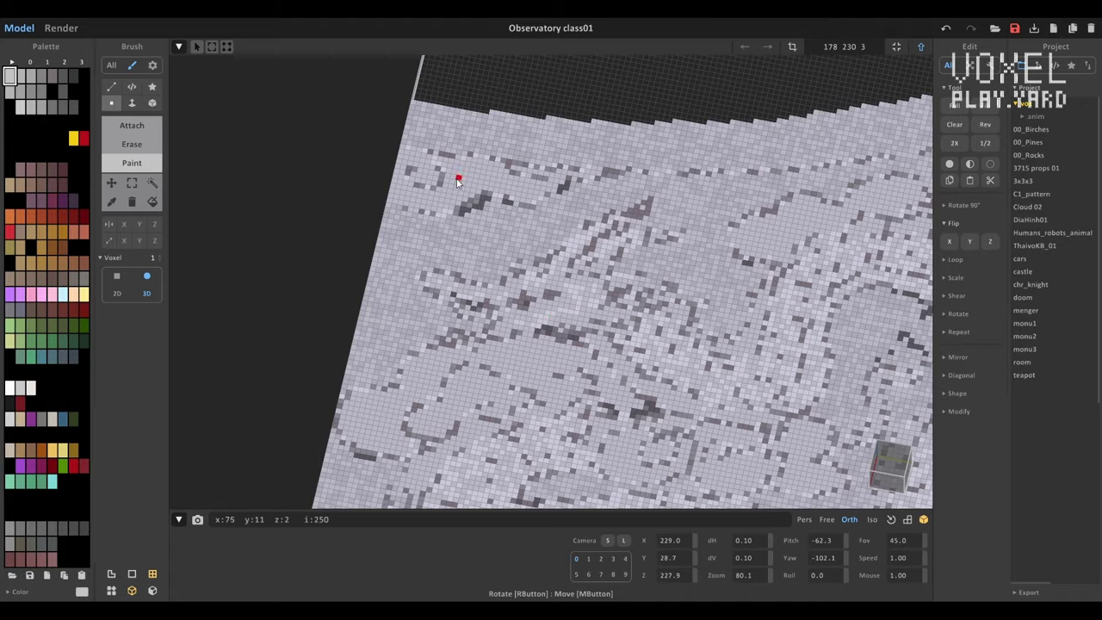
scroll(484, 213, down, 2)
scroll(472, 206, down, 5)
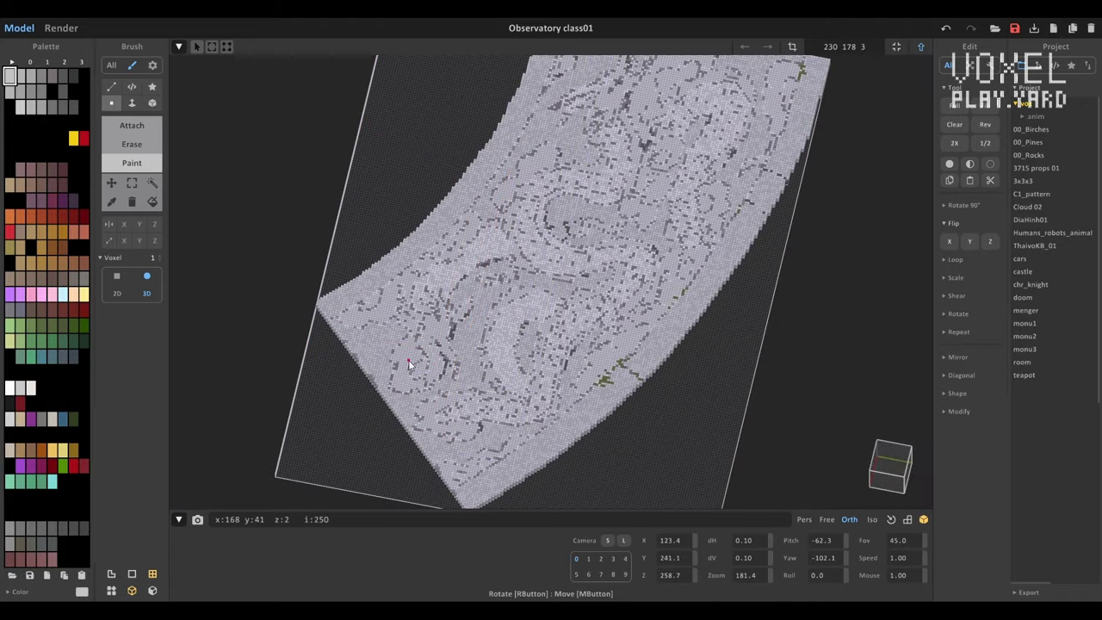
- Hide the ceiling layer and duplicate the decorated terrace half, flipped to the opposite side, to complete the full ring
key(Tab)
key(f)
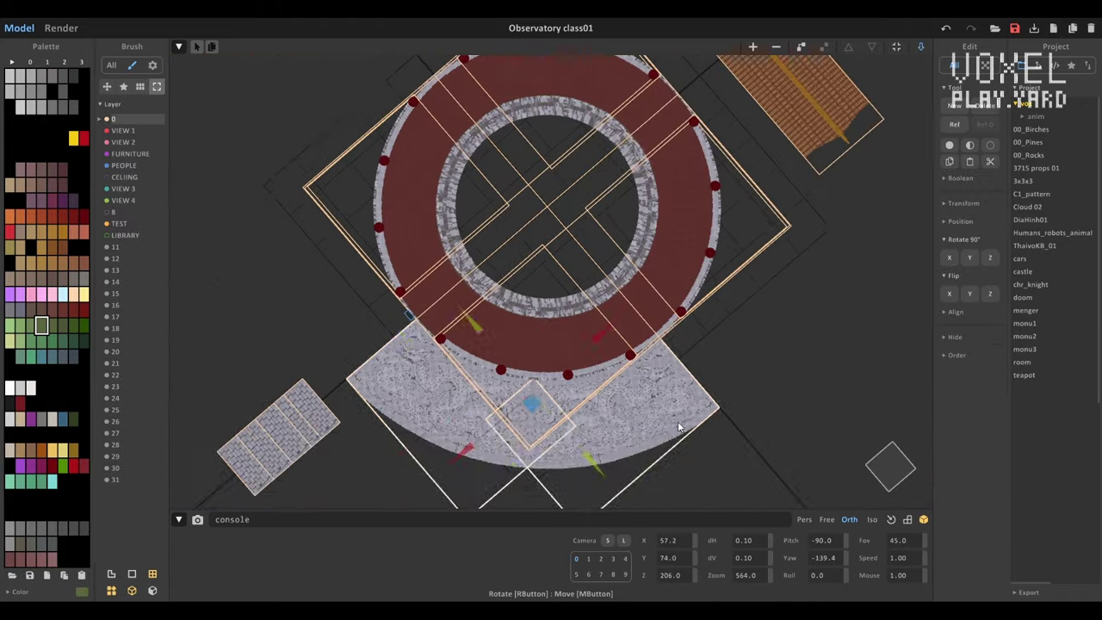
scroll(517, 259, down, 2)
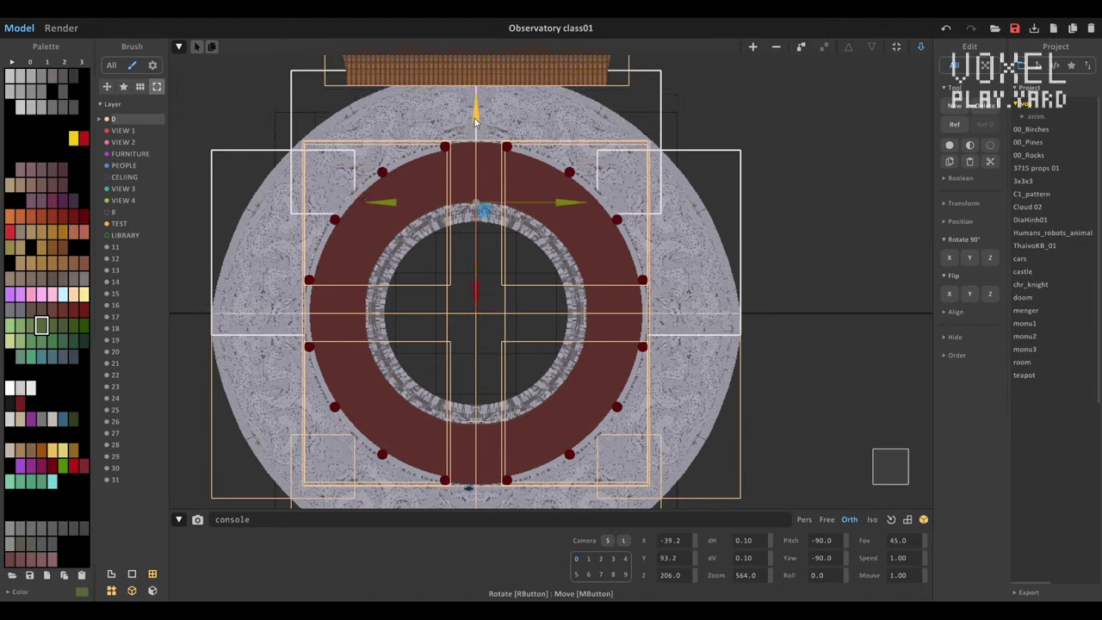
- Duplicate the dark red front column and move the copy inward to the outer edge of the inner stone ring
right_drag(517, 284, 326, 405)
scroll(326, 405, up, 3)
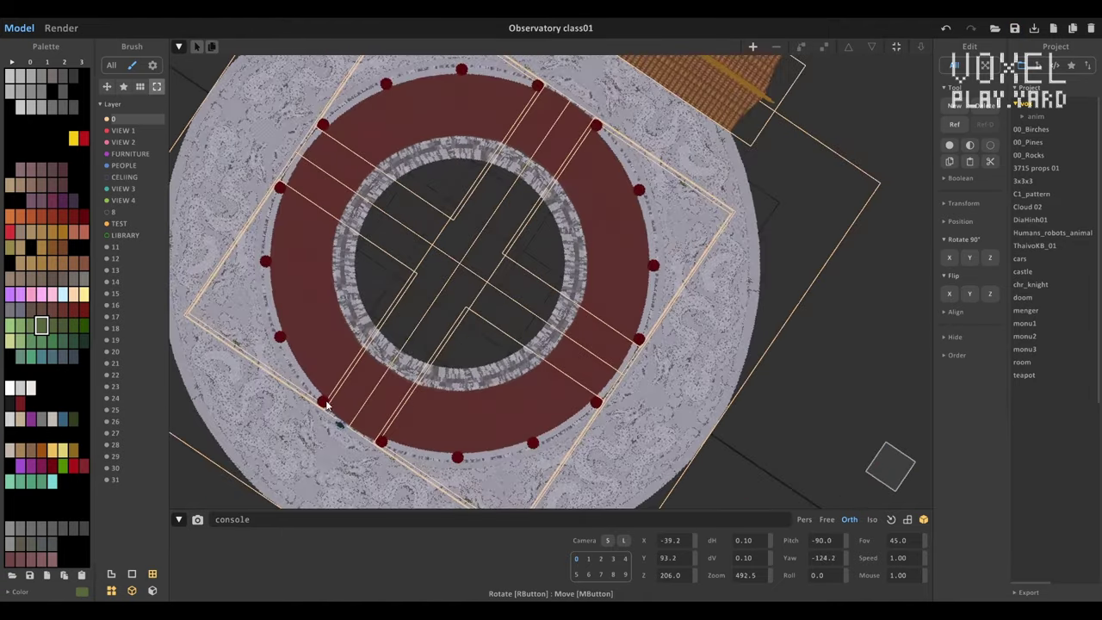
click(326, 404)
key(f)
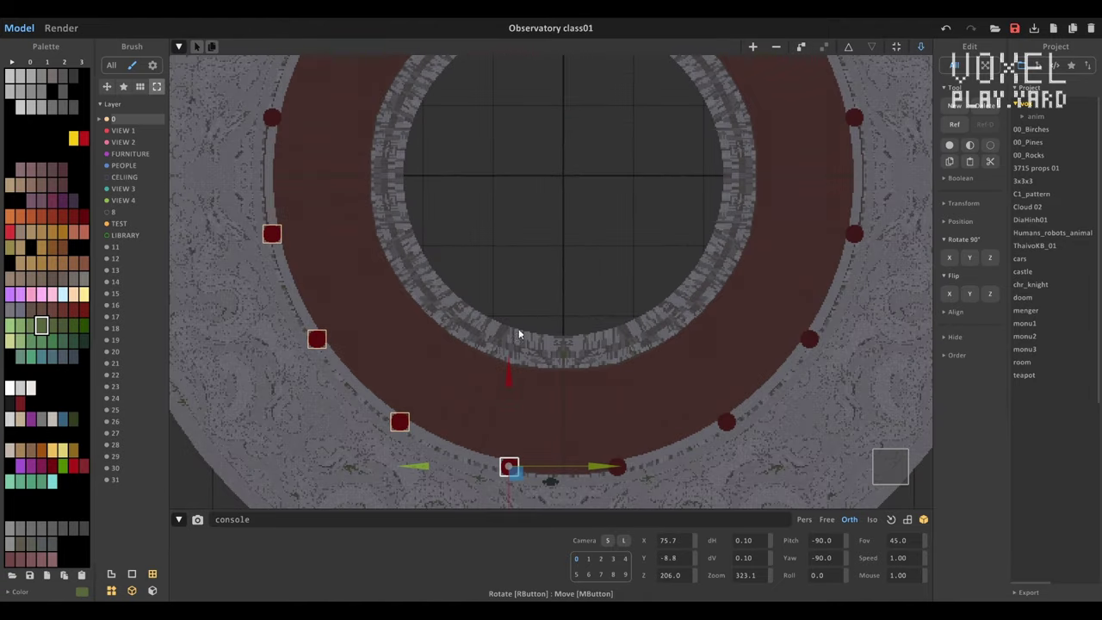
right_drag(649, 390, 448, 276)
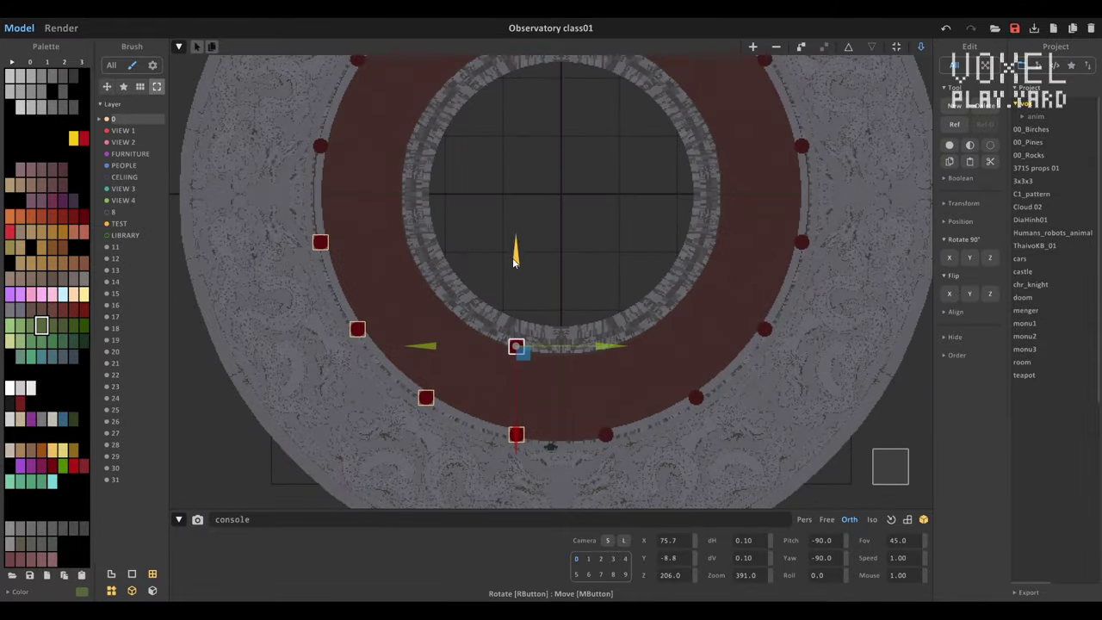
- Duplicate the inner column along the inner stone ring to make three evenly spaced columns in the front-left quarter
scroll(440, 262, up, 1)
scroll(527, 328, up, 1)
middle_drag(528, 331, 512, 256)
scroll(447, 280, down, 1)
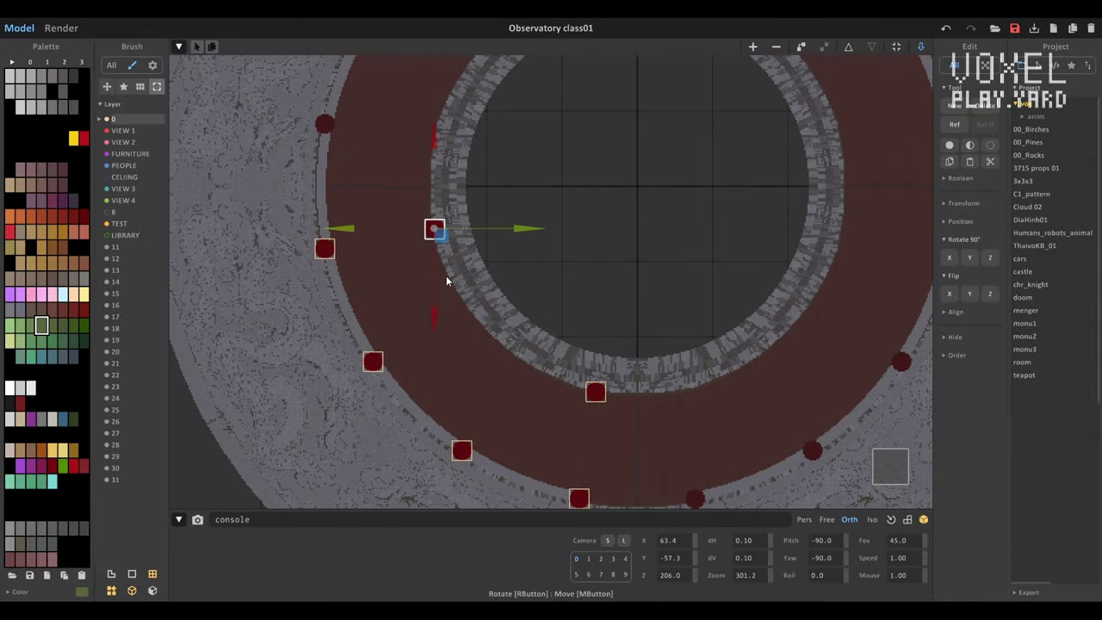
mouse_move(436, 337)
right_down()
mouse_move(546, 376)
mouse_move(517, 345)
mouse_move(413, 352)
mouse_move(536, 370)
mouse_move(658, 413)
mouse_move(428, 353)
right_up()
scroll(428, 353, up, 3)
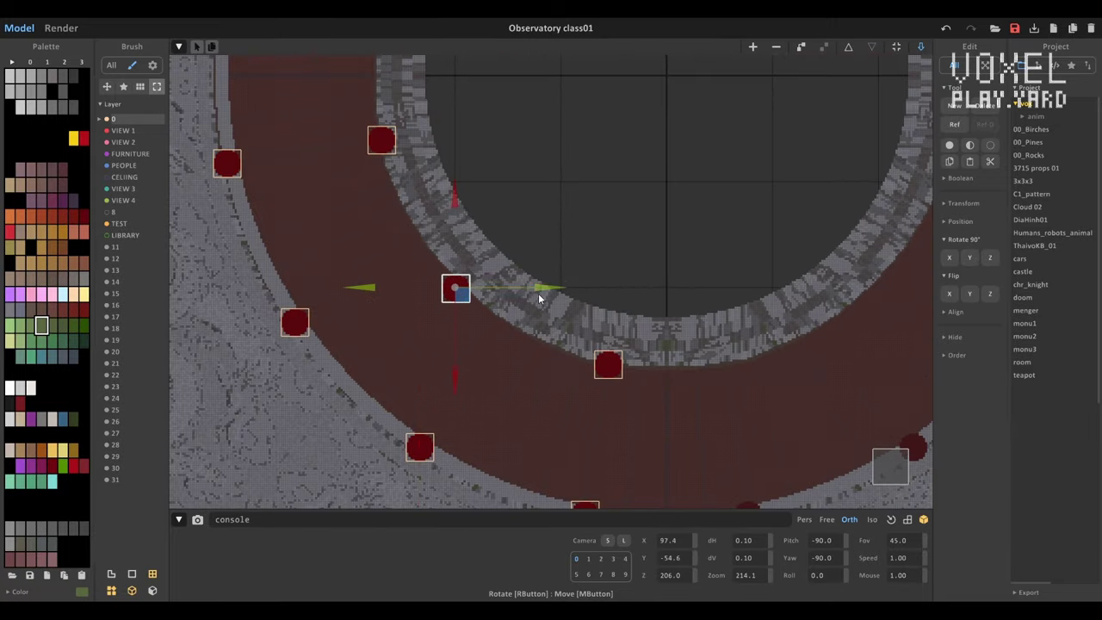
- Mirror the quarter's inner and outer columns into the other three quarters of the ring
scroll(538, 299, up, 1)
scroll(539, 299, down, 4)
scroll(751, 240, up, 2)
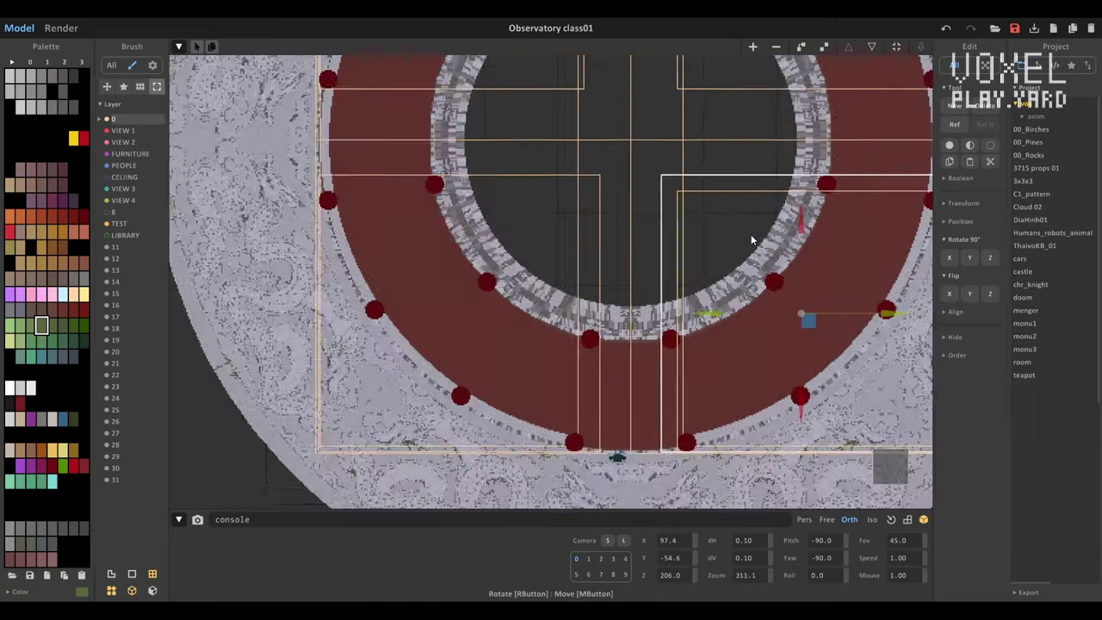
middle_drag(751, 240, 399, 195)
scroll(527, 205, down, 3)
scroll(527, 205, up, 3)
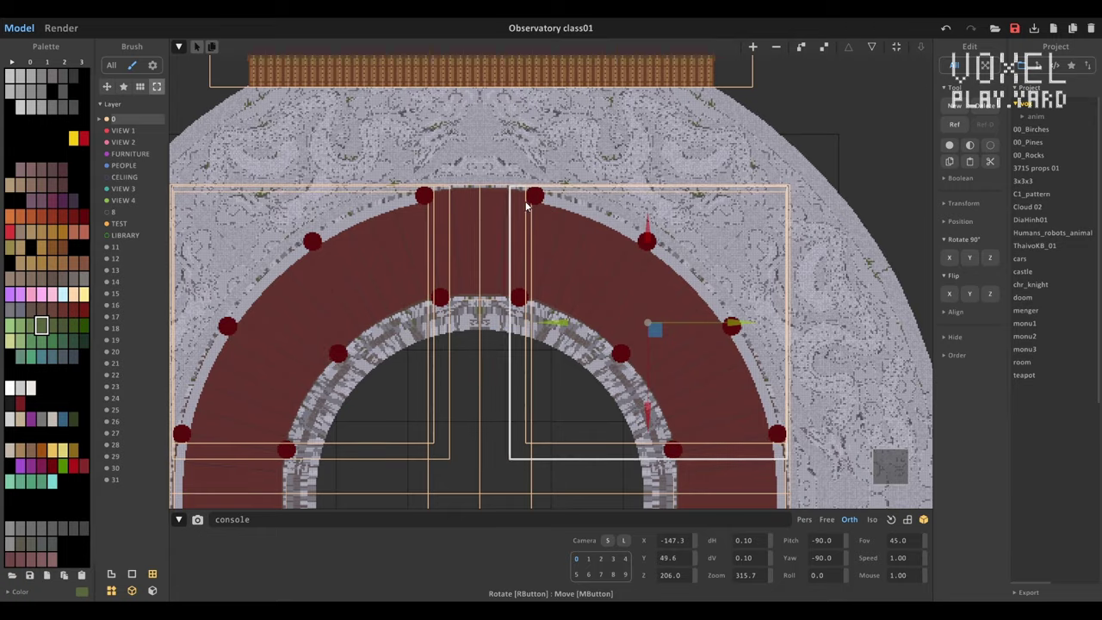
- Remove the mirrored column copies and line up the front inner column with the front outer column
right_drag(528, 205, 654, 275)
scroll(809, 334, down, 5)
right_drag(809, 334, 761, 406)
scroll(603, 361, up, 8)
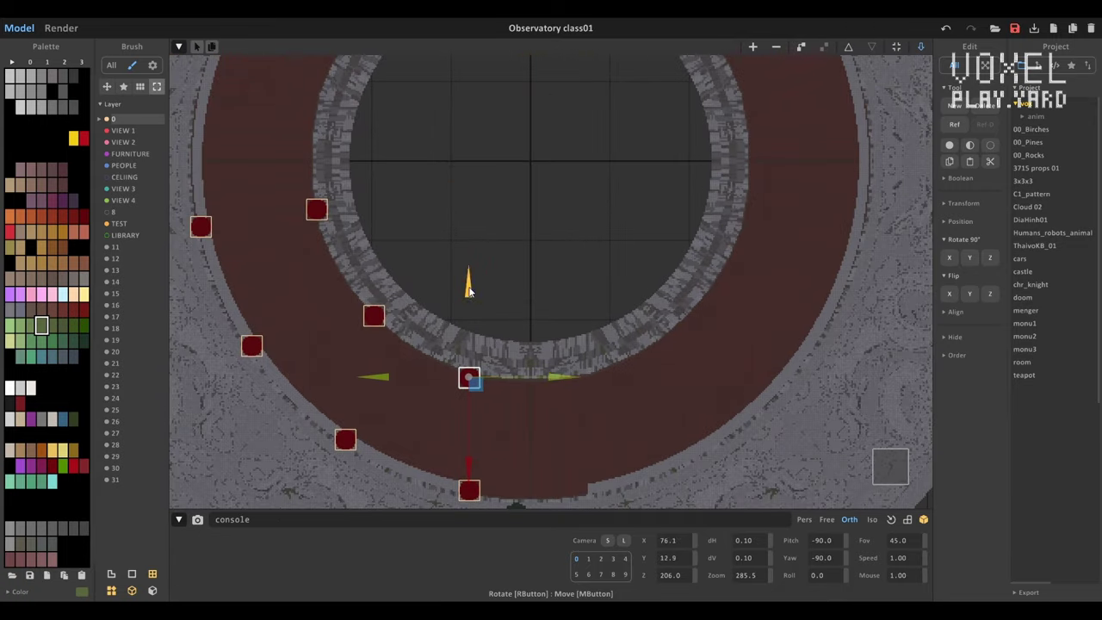
- Group the realigned quarter of columns and mirror it across both axes to complete the inner and outer column rings
right_drag(470, 291, 337, 218)
scroll(417, 237, down, 5)
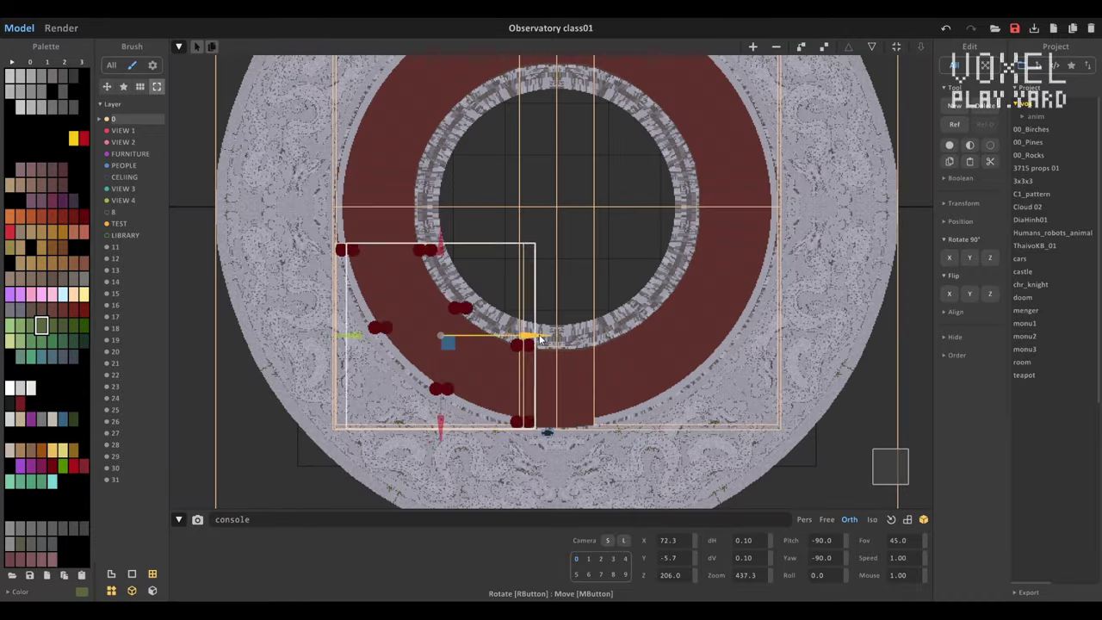
scroll(602, 285, up, 3)
middle_drag(786, 316, 491, 355)
scroll(508, 371, down, 3)
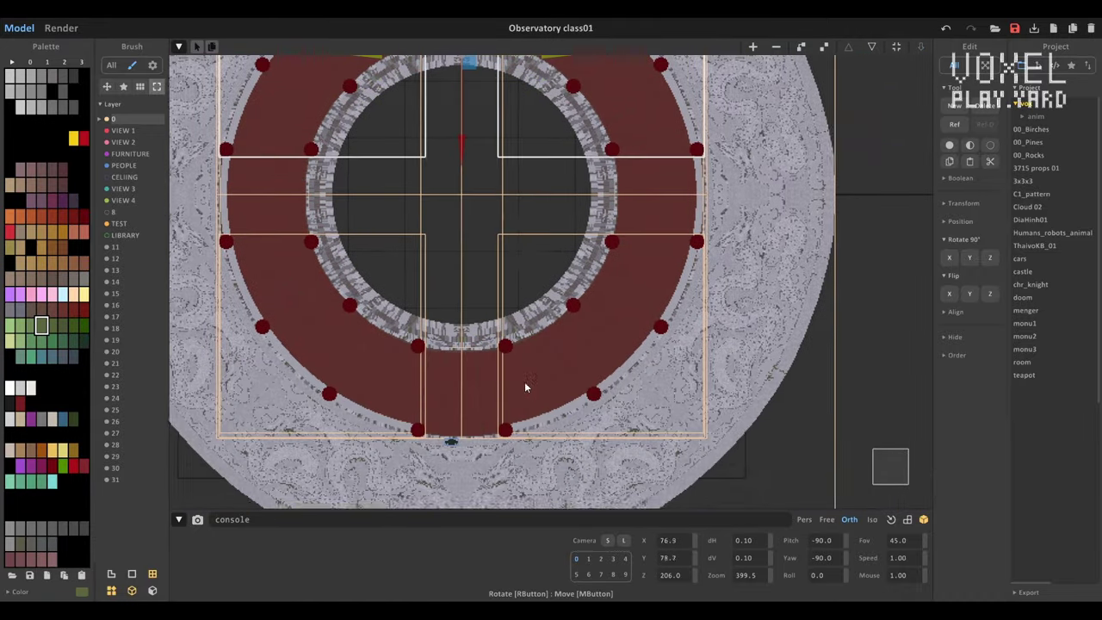
scroll(542, 301, up, 2)
right_drag(551, 276, 687, 353)
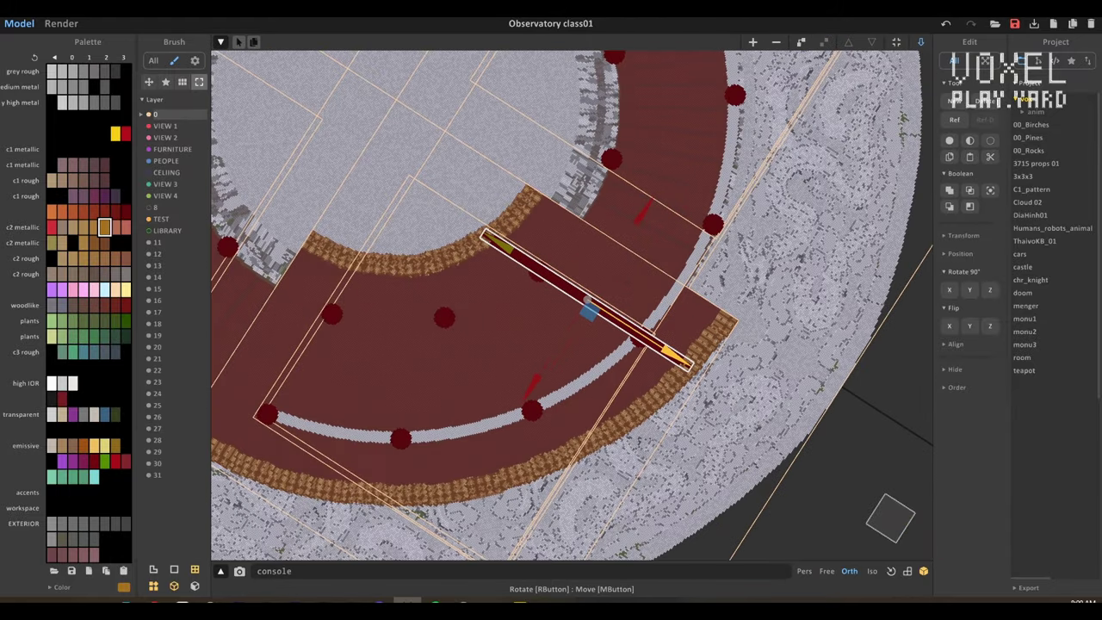
- Duplicate the dark red radial beam and rotate the copies to span each inner and outer column pair in the quarter
key(ctrl+z)
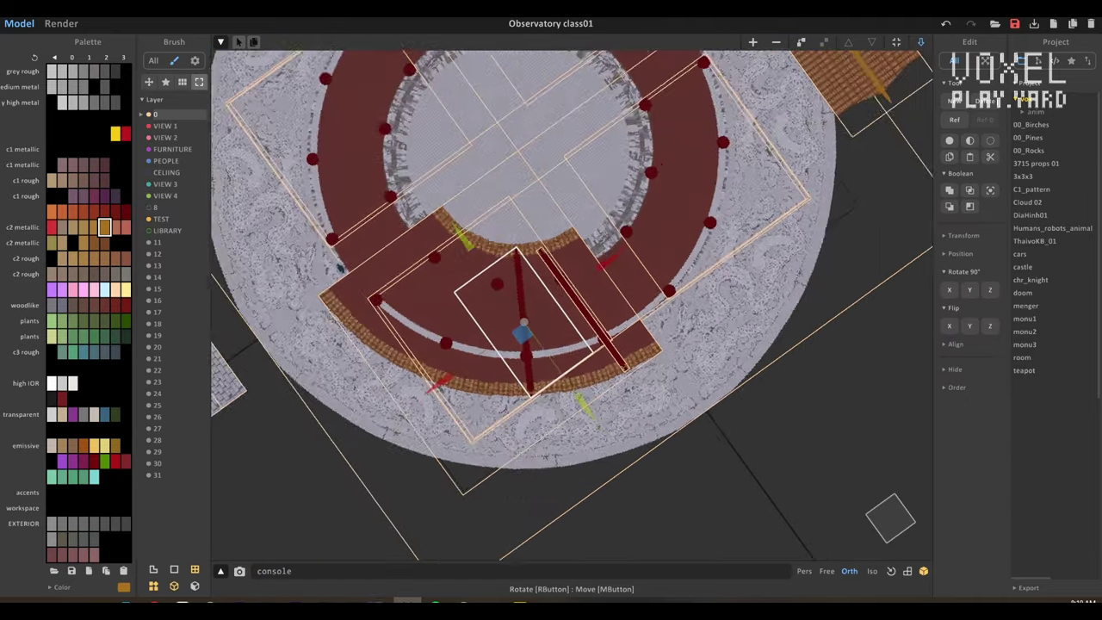
click(500, 336)
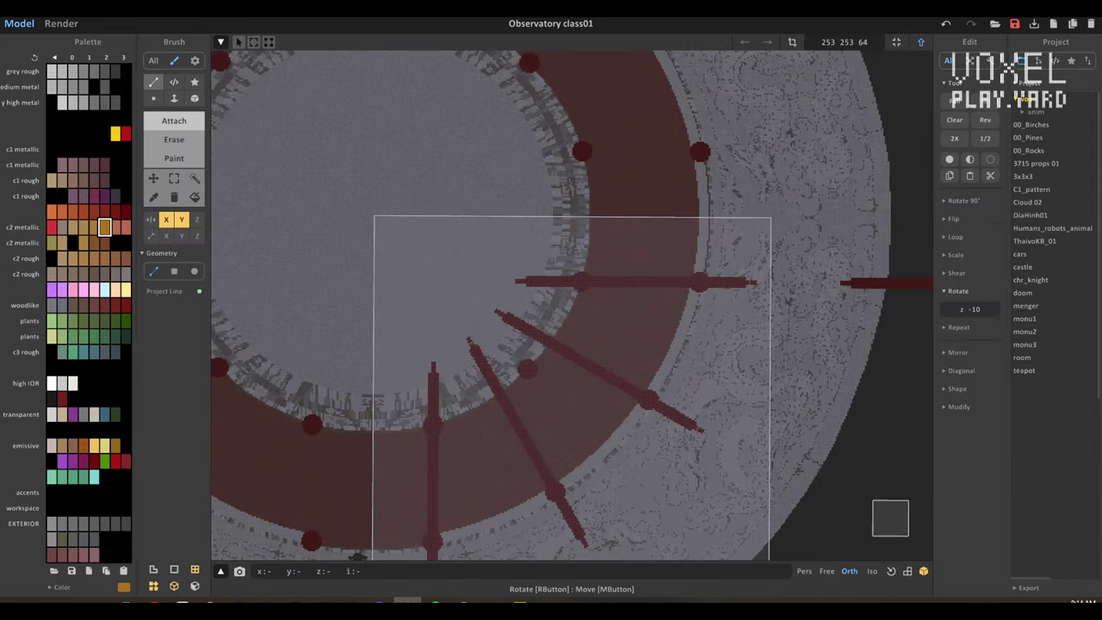
key(ctrl+z)
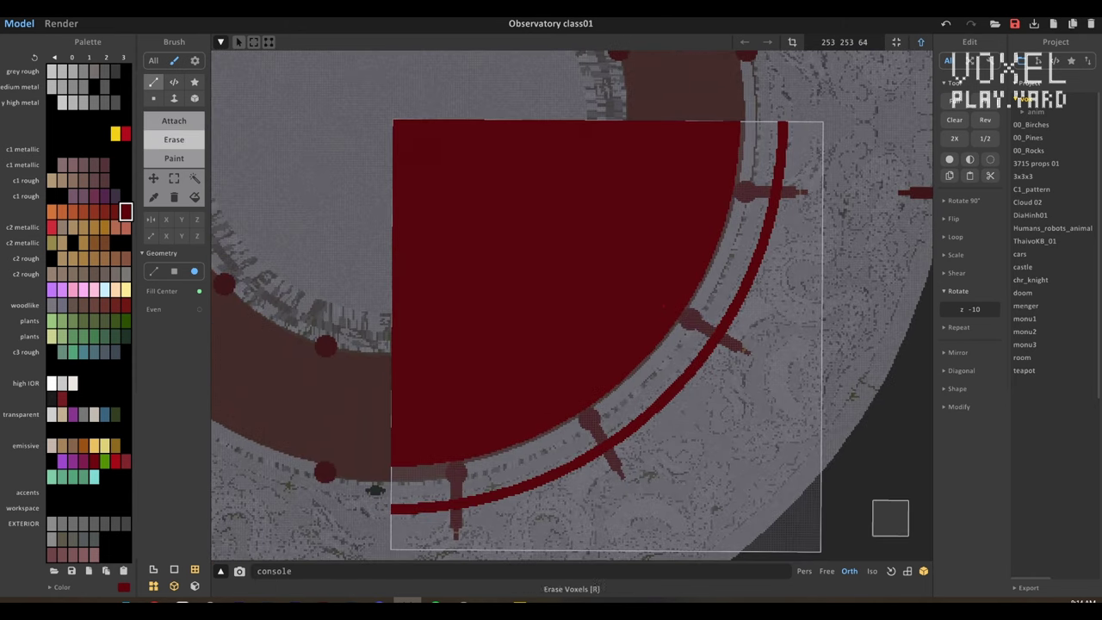
- Carve a dark red quarter disc into four thin concentric ring beams crossing the radial beams
key(t)
drag(393, 121, 566, 294)
key(r)
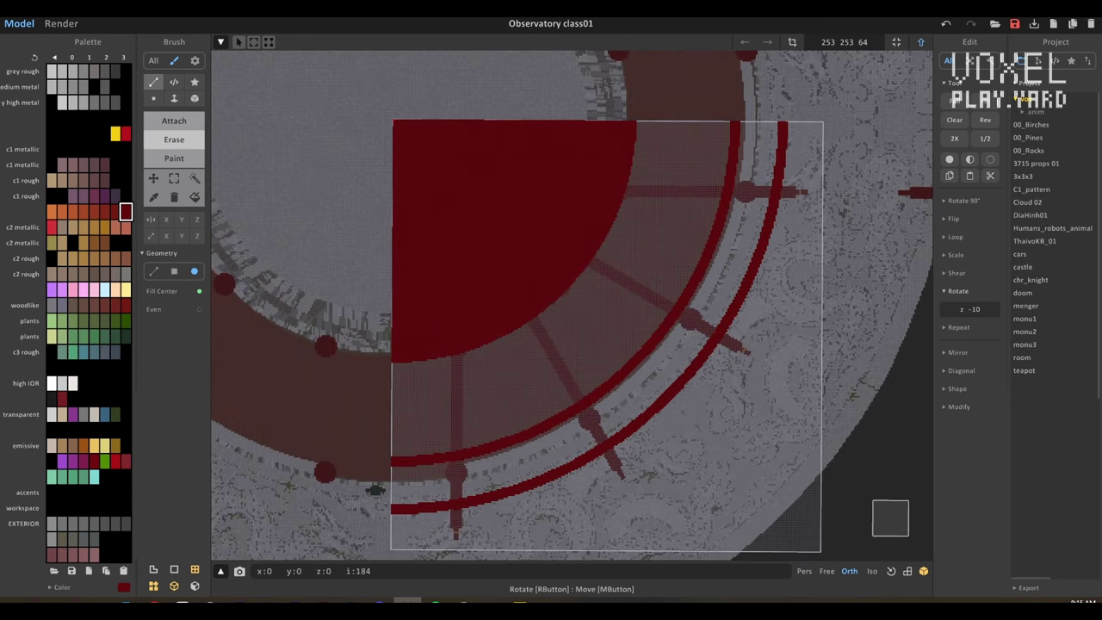
key(t)
key(f)
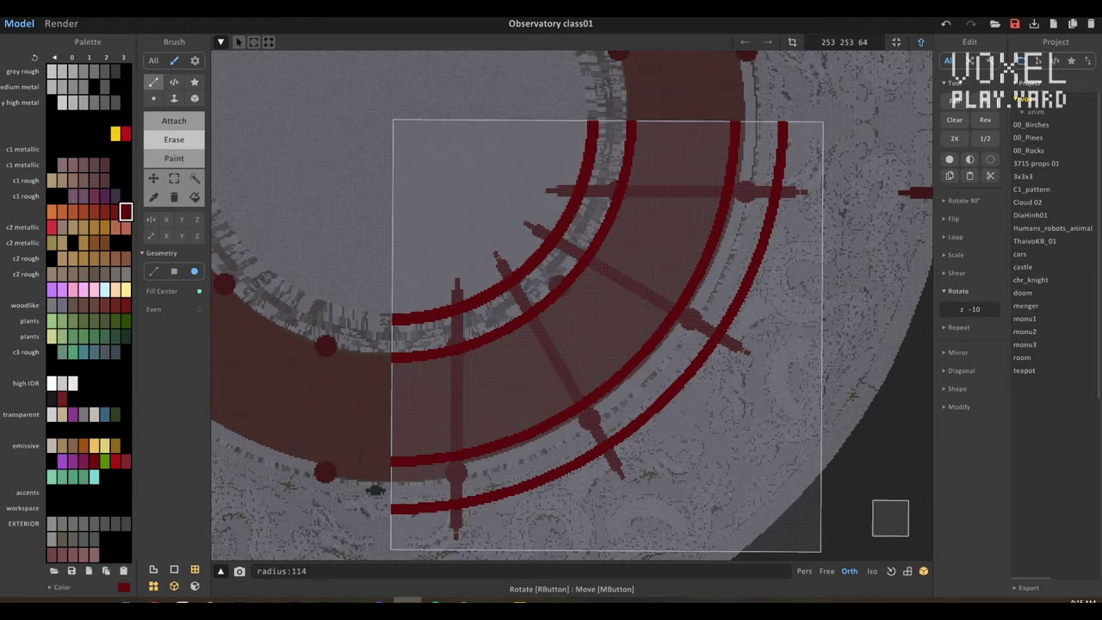
- Recolour the innermost ring beam metallic gold and return to the whole scene
right_drag(569, 345, 568, 259)
key(g)
click(104, 227)
mouse_move(569, 302)
right_down()
mouse_move(551, 258)
mouse_move(569, 344)
mouse_move(568, 216)
mouse_move(551, 258)
right_up()
key(Tab)
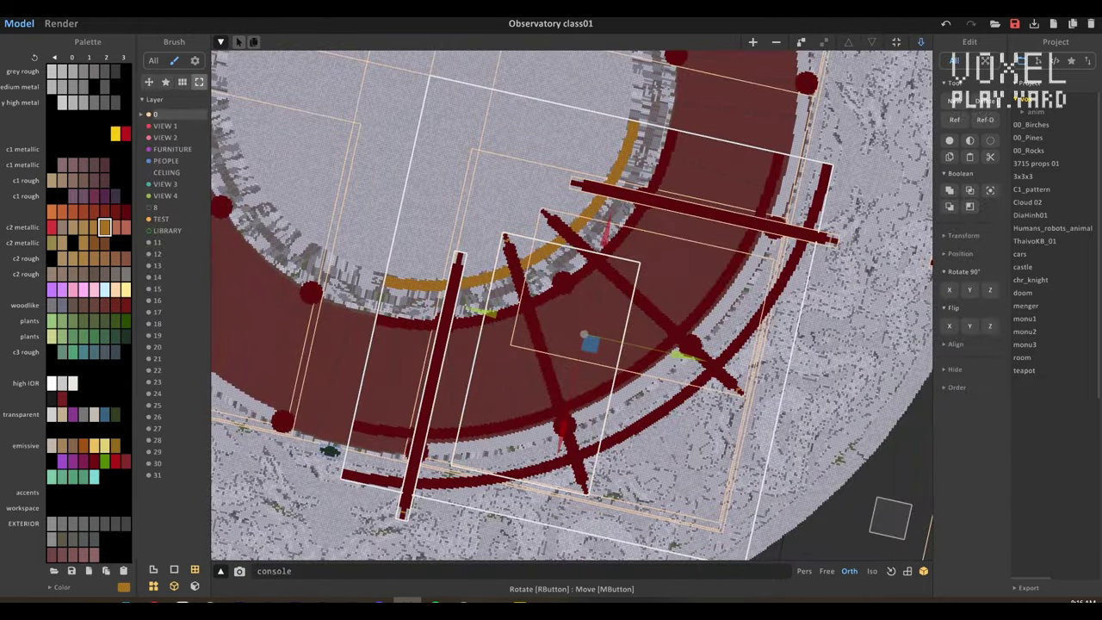
- Move the radial and ring beams vertically to the upper ends of the columns and check them in perspective
right_drag(569, 301, 569, 215)
key(2)
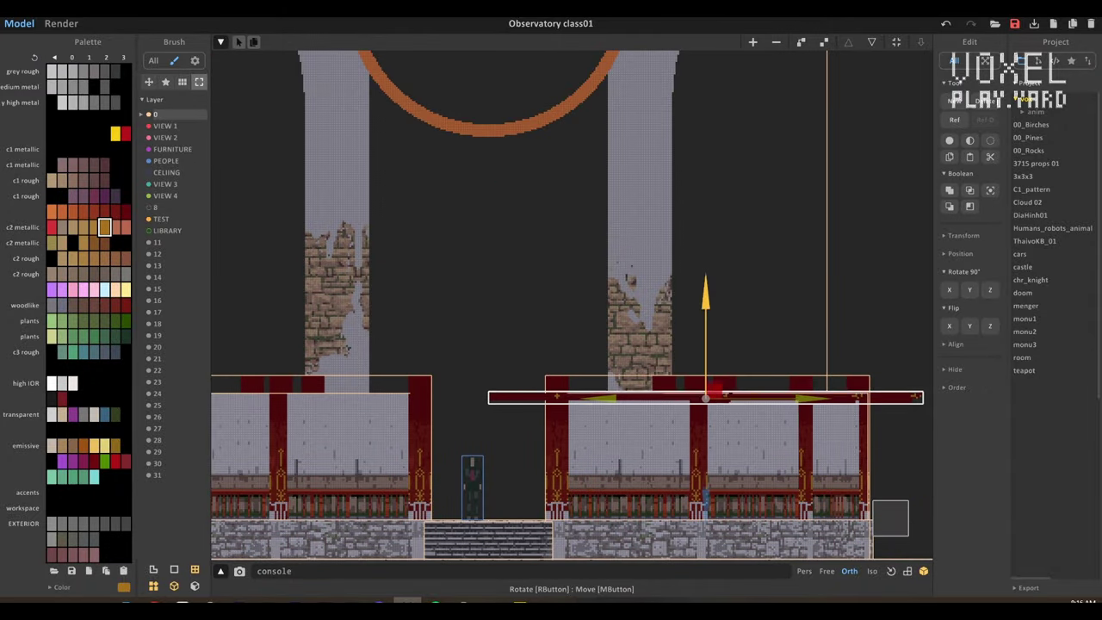
right_drag(568, 302, 517, 242)
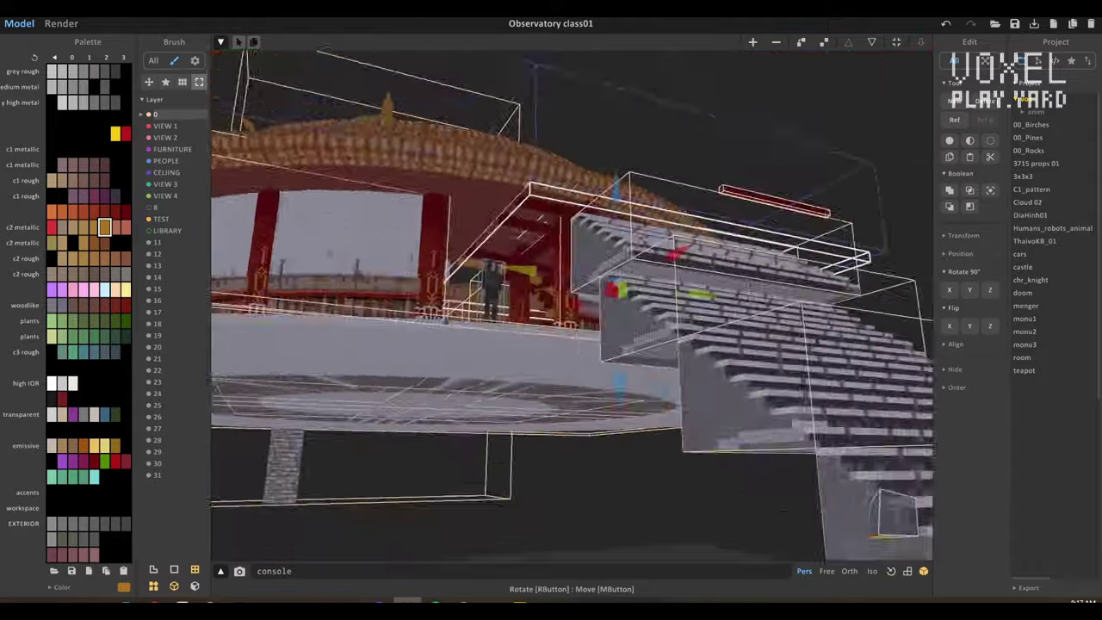
key(1)
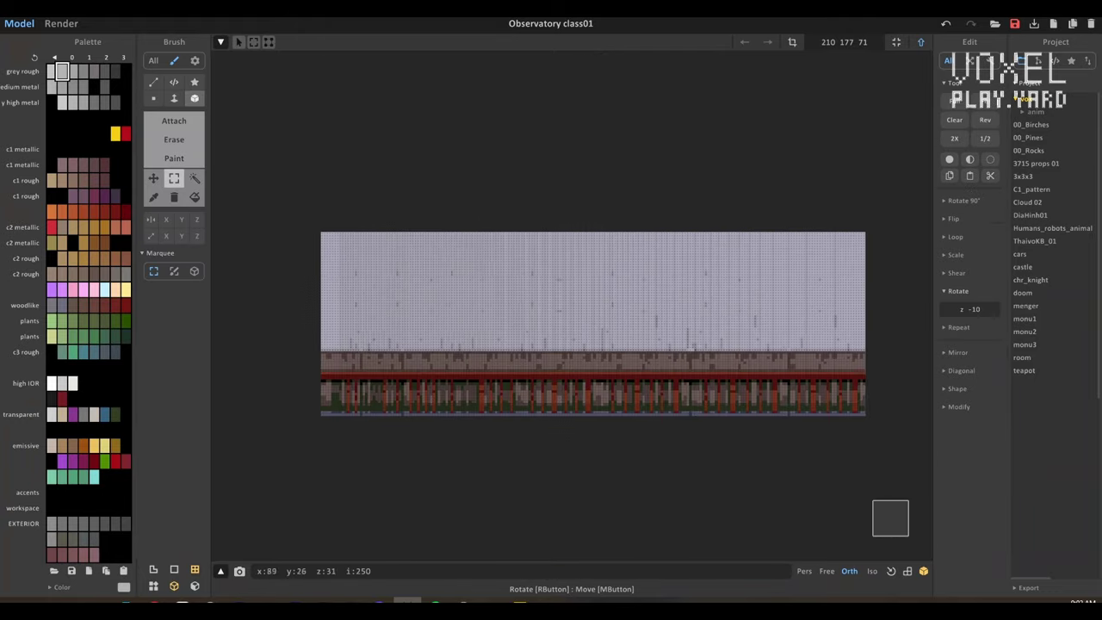
- Build a grey stone brazier with a gold rim, dark ash bed, brown radiating logs and orange emissive embers
click(104, 226)
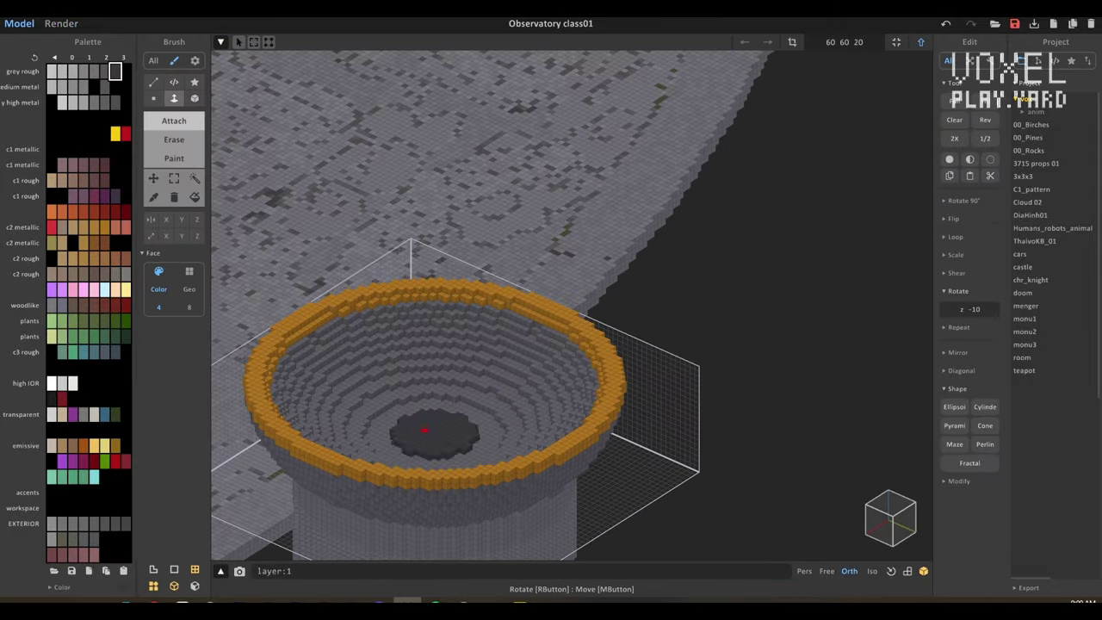
key(l)
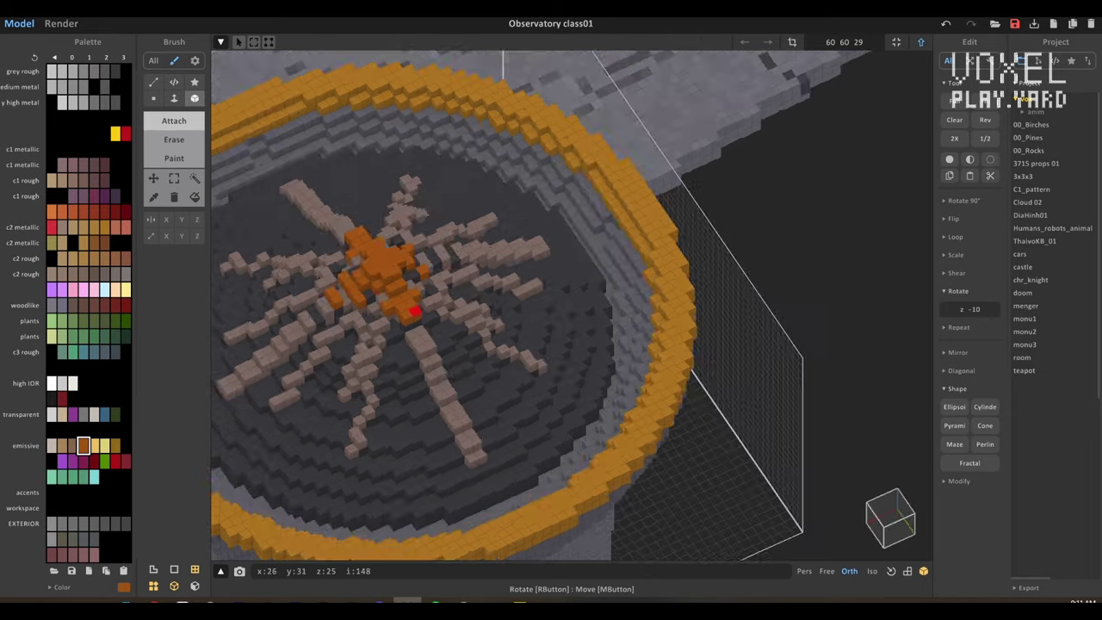
key(Tab)
key(Tab)
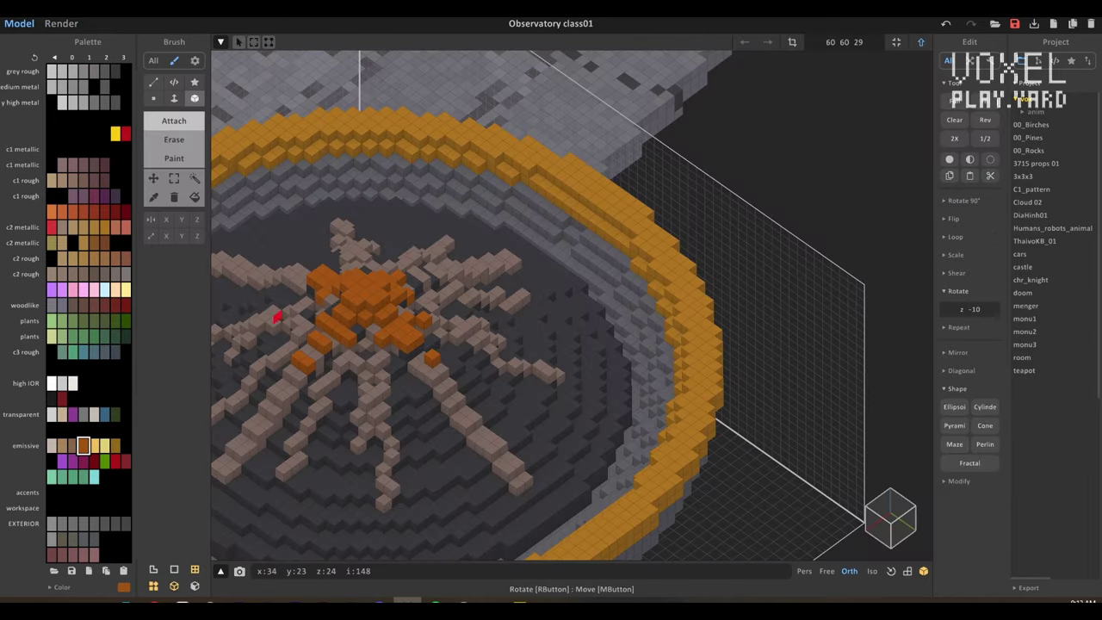
- Scatter more orange and dark red emissive embers among the brazier's logs
right_drag(365, 372, 430, 371)
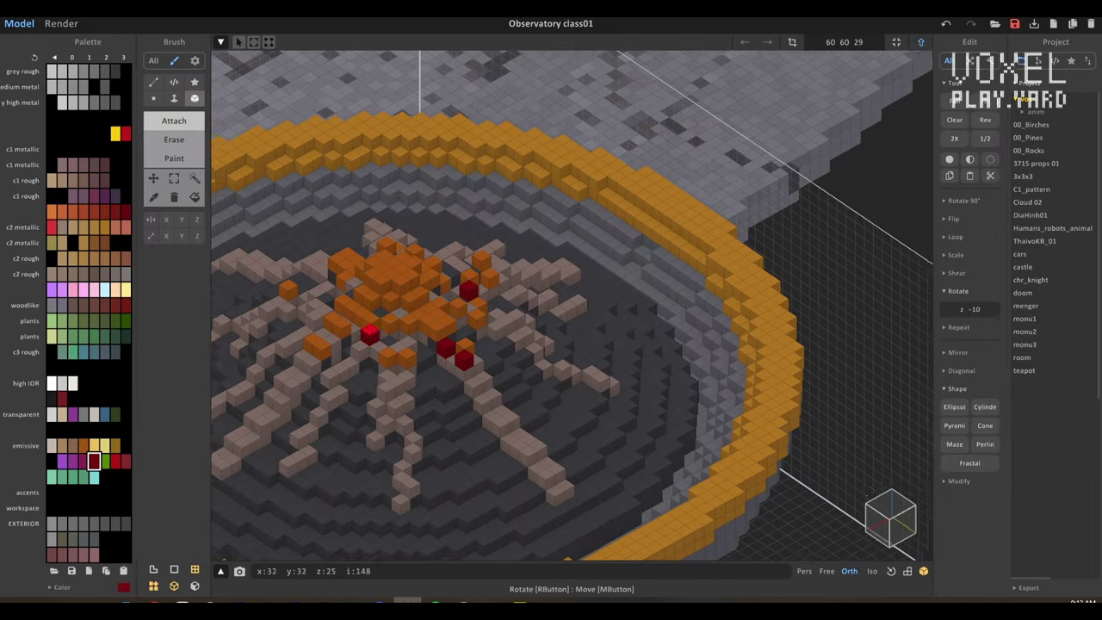
right_drag(458, 287, 482, 285)
key(Tab)
key(Tab)
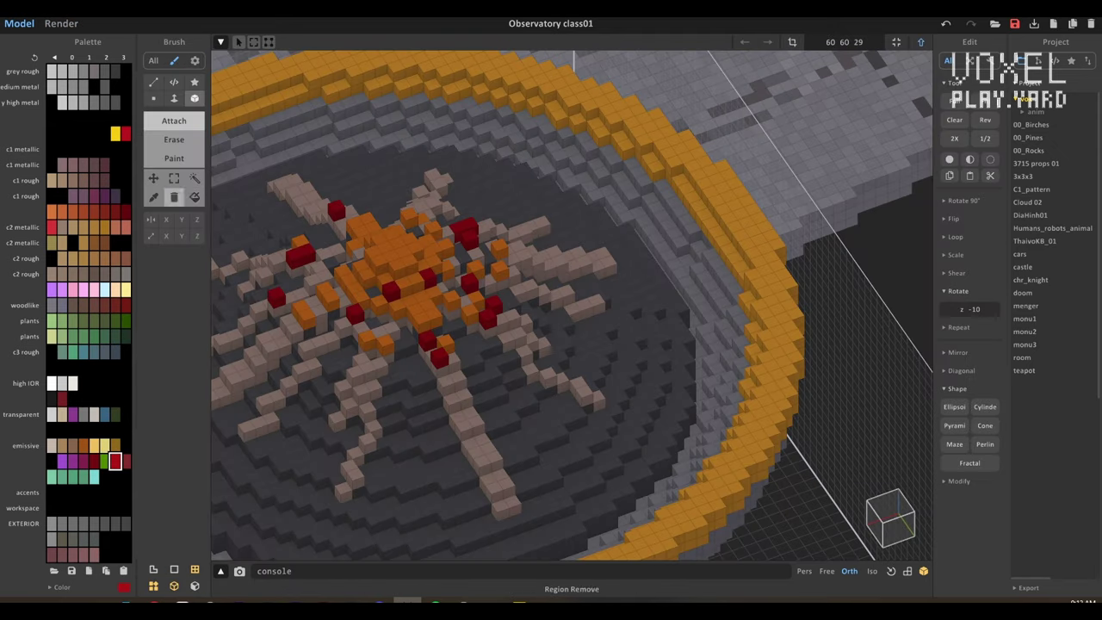
- Recolour the dark red embers in a brighter emissive red and preview the fire in the renderer
key(Tab)
key(Tab)
key(Tab)
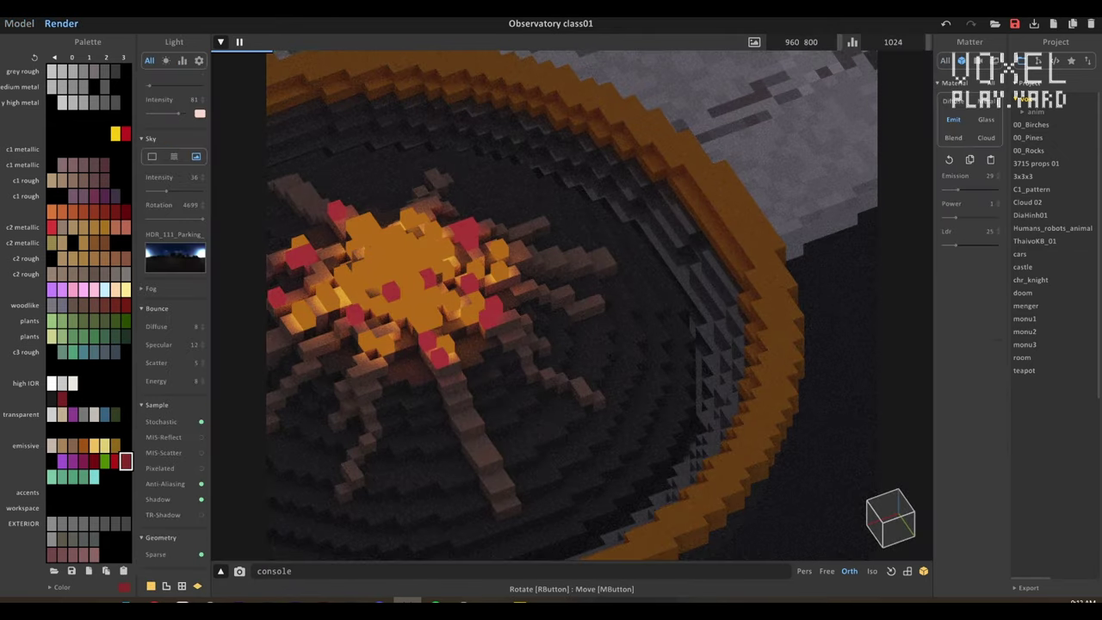
key(Tab)
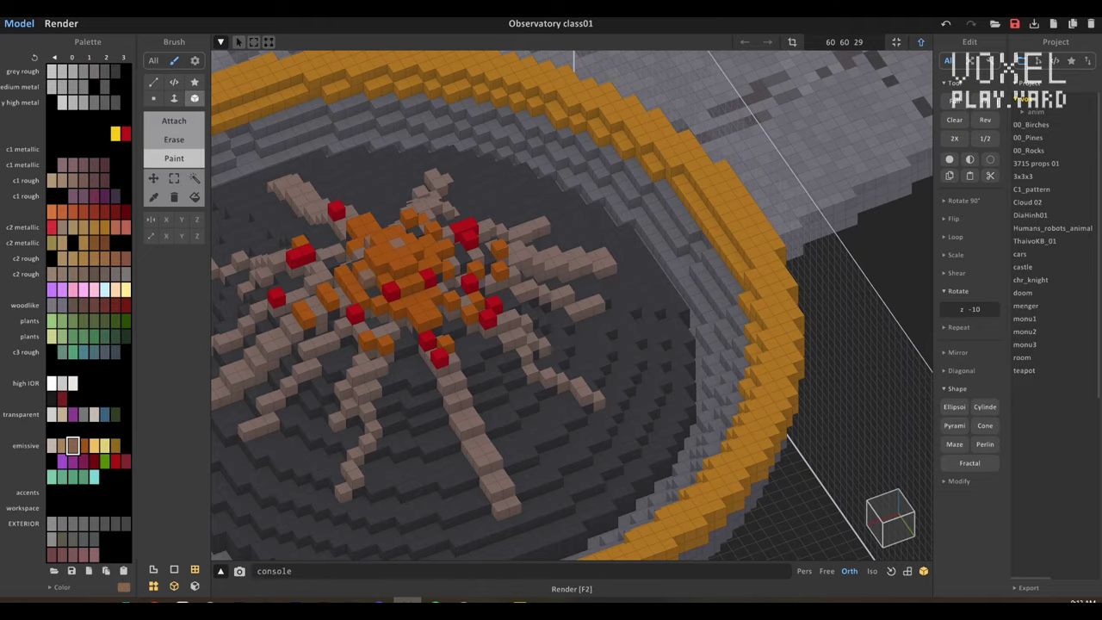
- Add a few pale yellow emissive voxels to the middle of the embers and preview the glow
key(Tab)
key(Tab)
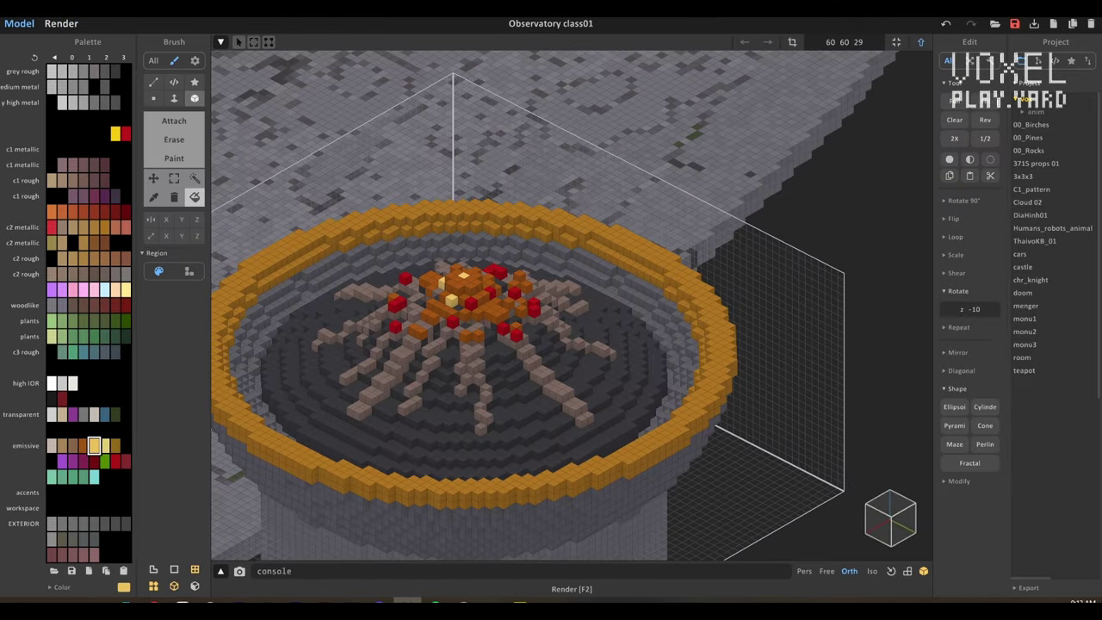
key(Tab)
- Paint the log parts nearest the embers in the brown emissive colour and preview the fire
click(72, 445)
key(Tab)
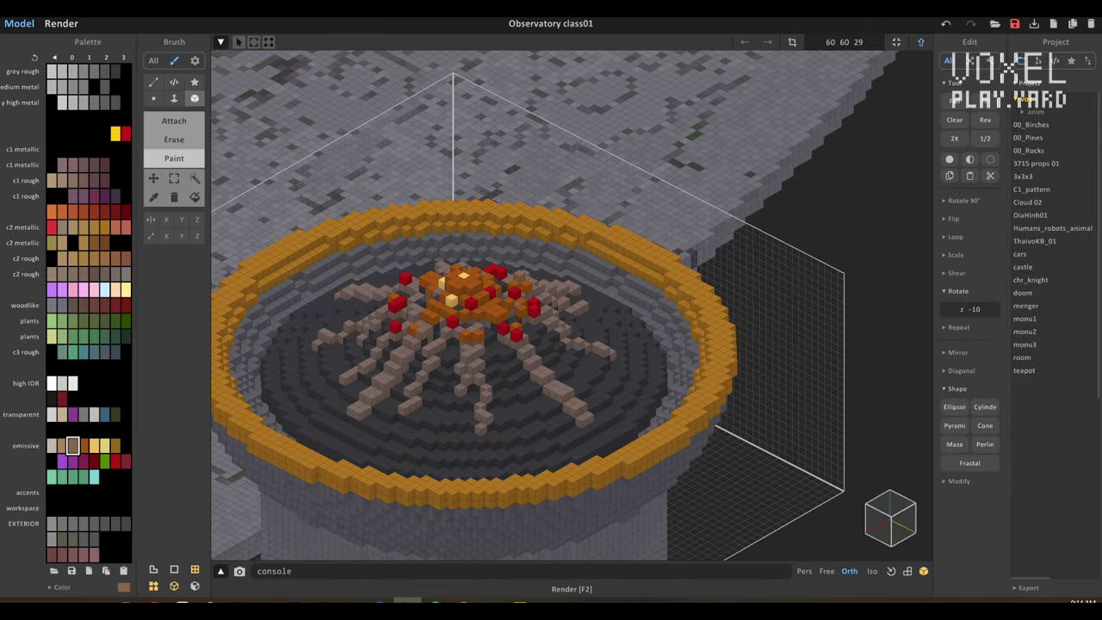
key(Tab)
key(Tab)
key(r)
key(Tab)
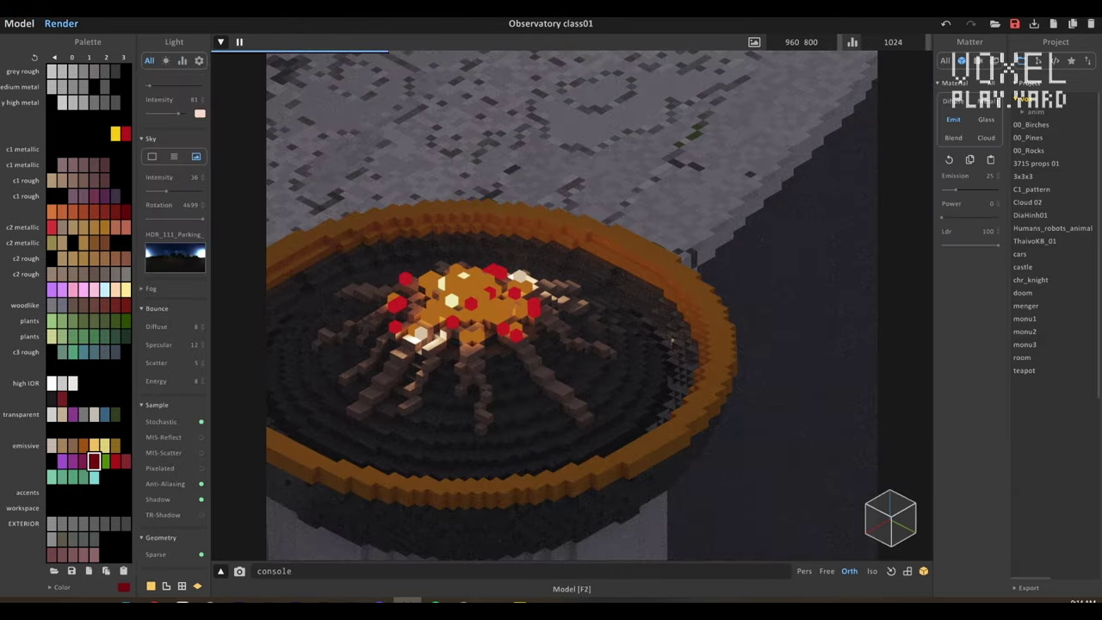
- Erase some of the red embers around the fire's edge
key(Tab)
click(125, 461)
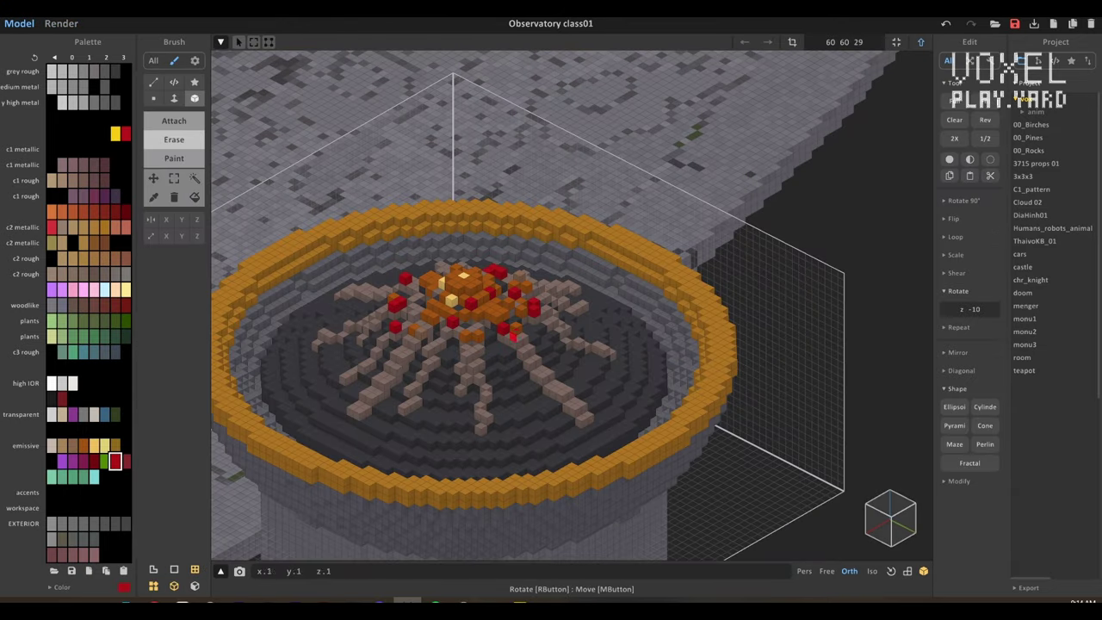
key(r)
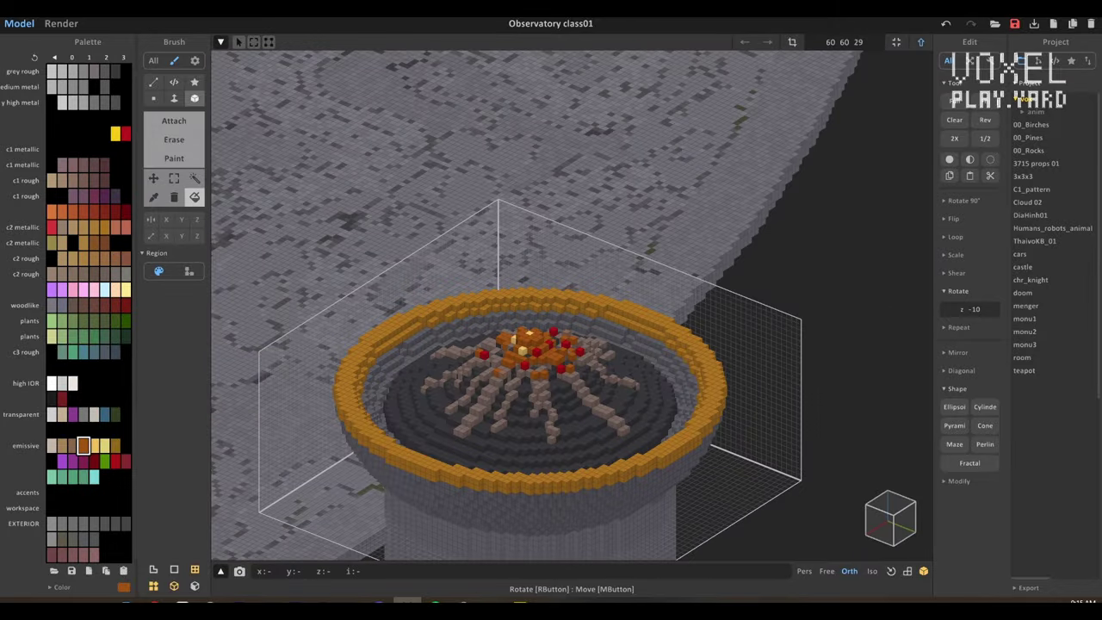
- Raise orange emissive flame columns with pale yellow tips from the embers and preview the brazier
click(83, 446)
key(b)
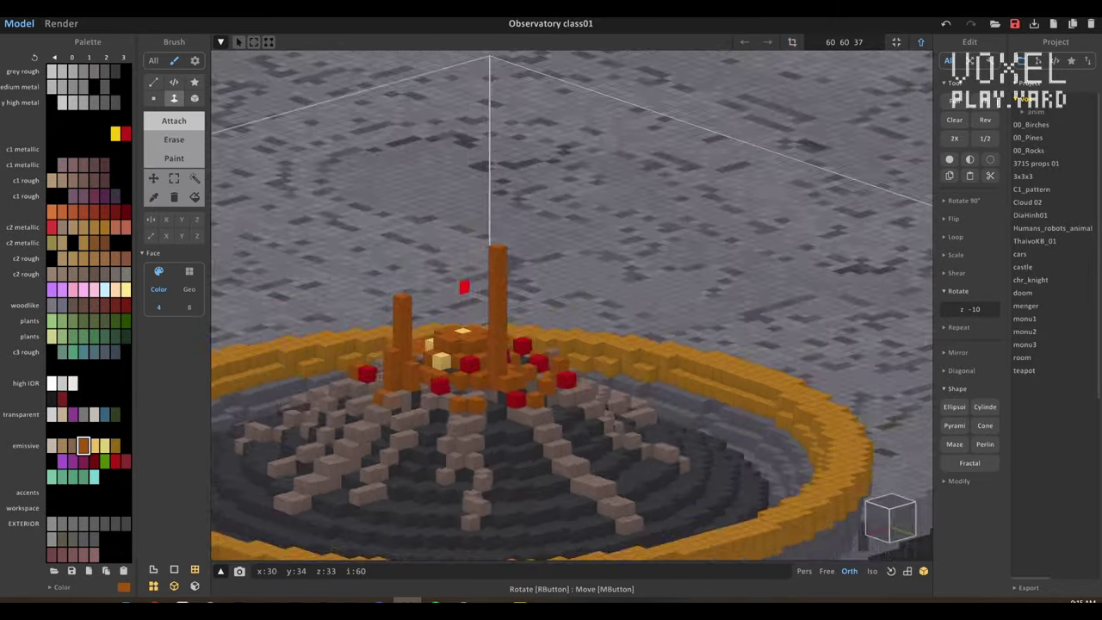
scroll(571, 306, up, 5)
key(f)
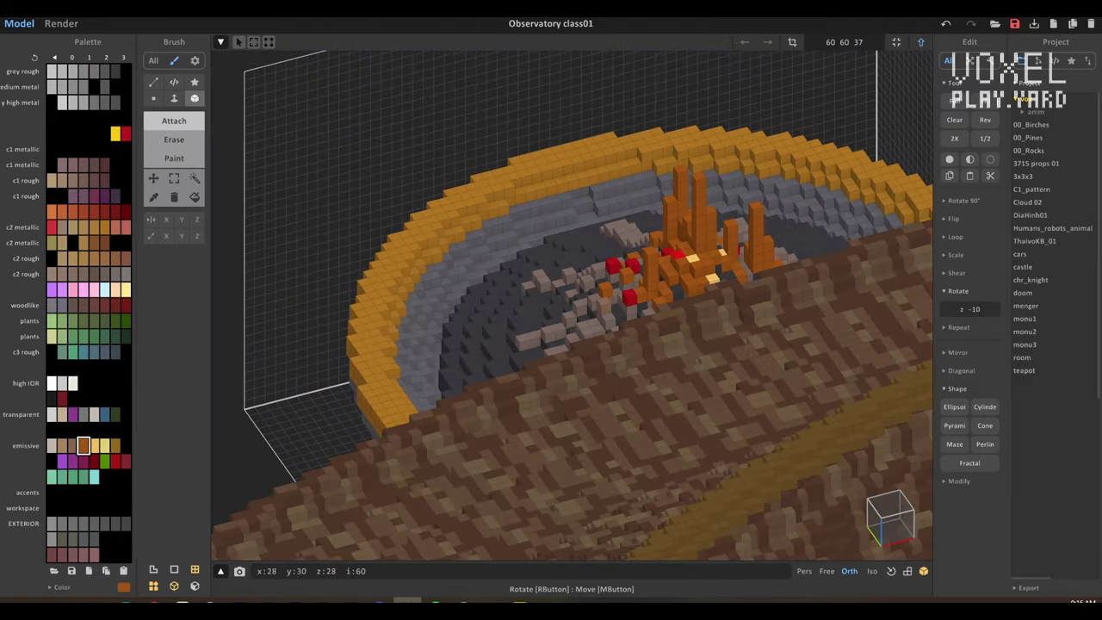
key(Tab)
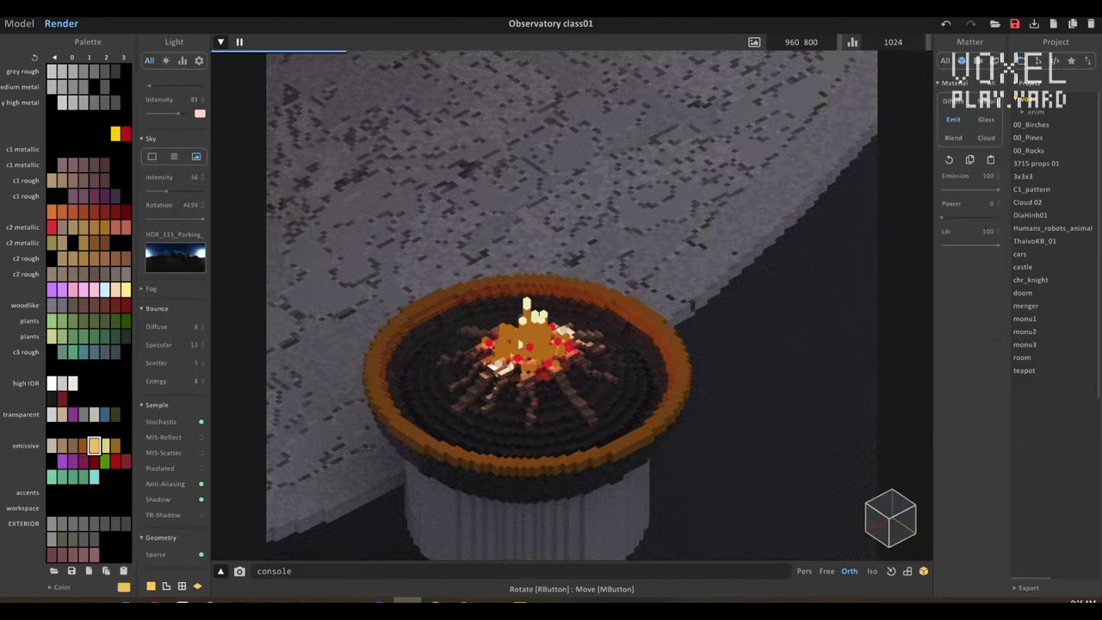
- Try the brown emissive colour on the flames and preview the stronger glow
key(Tab)
key(Tab)
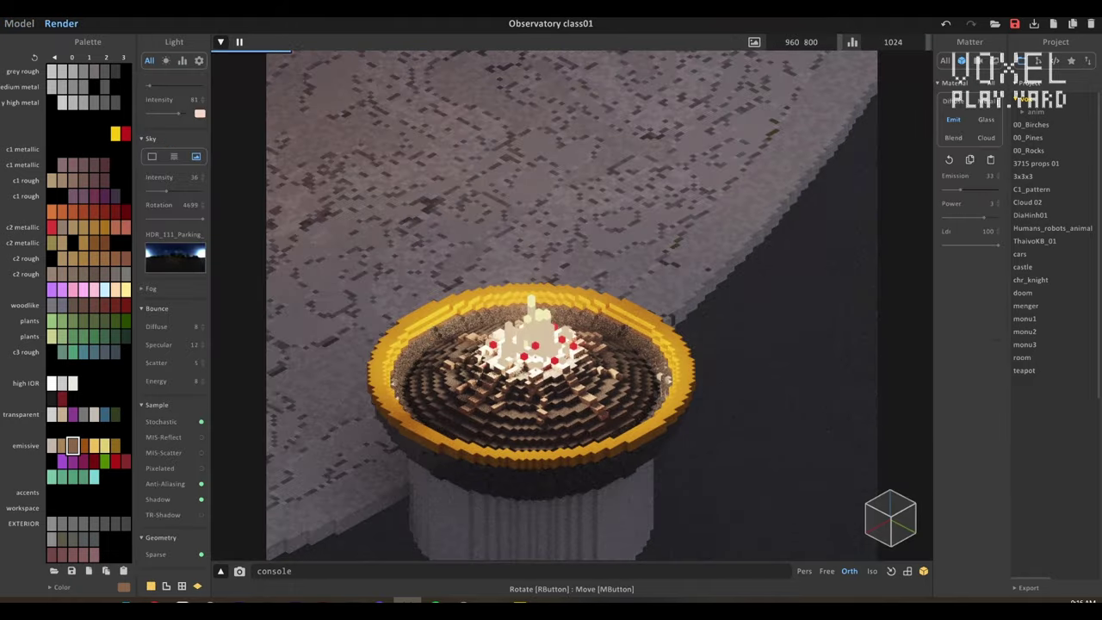
key(Tab)
- Paint the tip of the remaining left-hand flame pale emissive yellow
click(94, 445)
scroll(572, 302, up, 5)
click(174, 157)
click(94, 445)
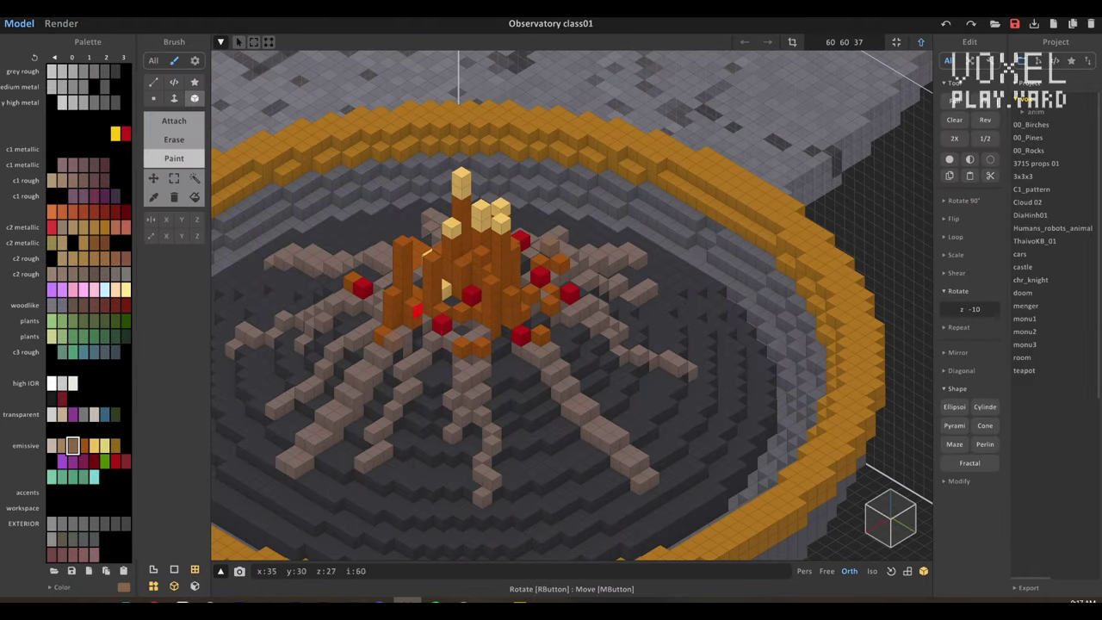
scroll(572, 301, down, 4)
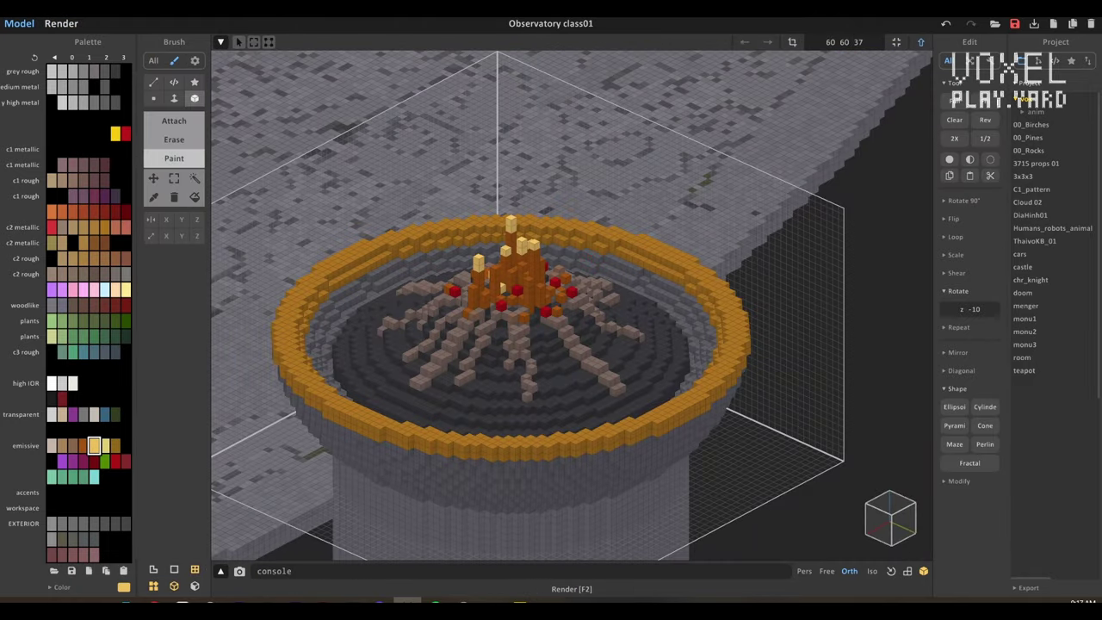
- Try a dark gold emissive colour on one of the flame columns and preview the fire's glow
key(Tab)
key(Tab)
scroll(572, 302, up, 4)
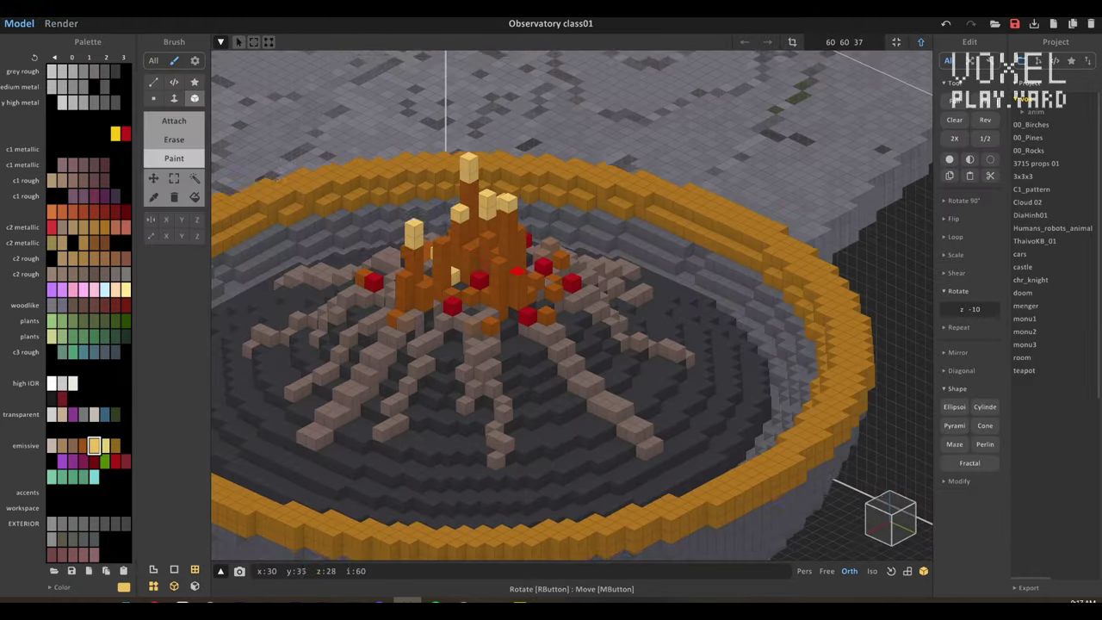
click(116, 445)
key(Tab)
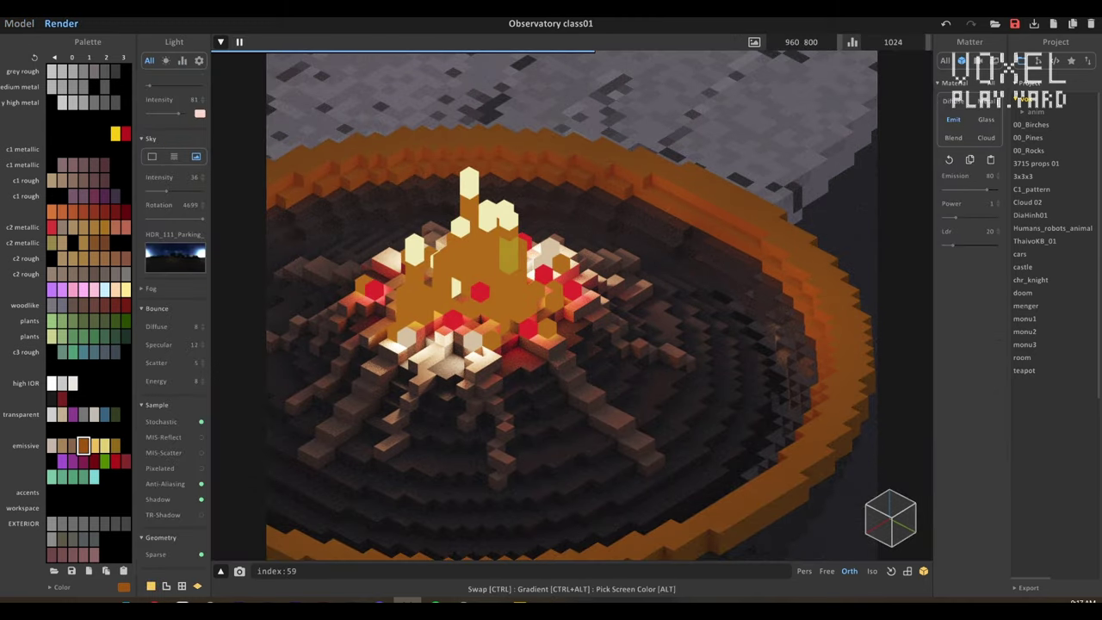
- Raise taller pale yellow emissive flame columns from the orange embers in the middle of the brazier
key(Tab)
right_drag(568, 345, 370, 336)
scroll(572, 301, down, 5)
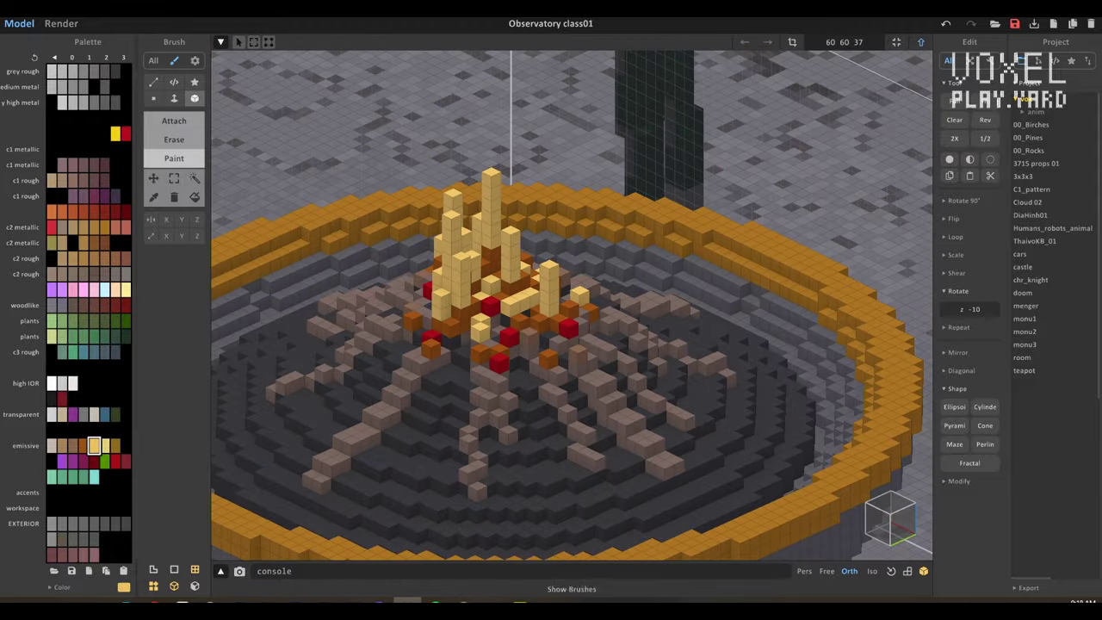
- Preview the glowing brazier in a render from close up and from farther away
key(Tab)
scroll(572, 301, down, 3)
key(Tab)
key(Tab)
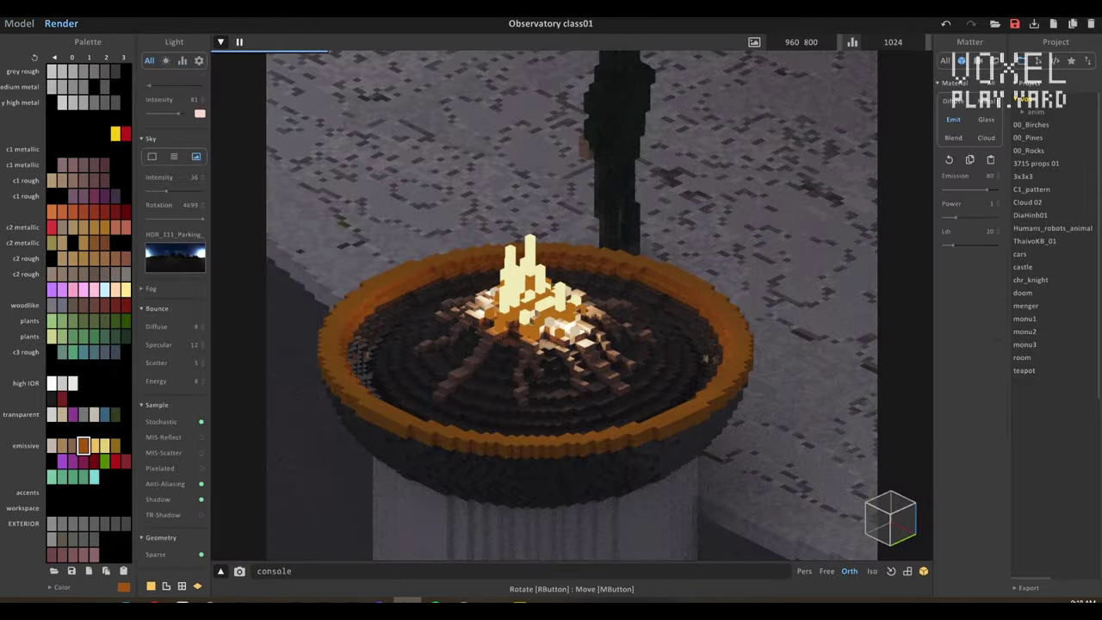
scroll(572, 301, down, 6)
key(Tab)
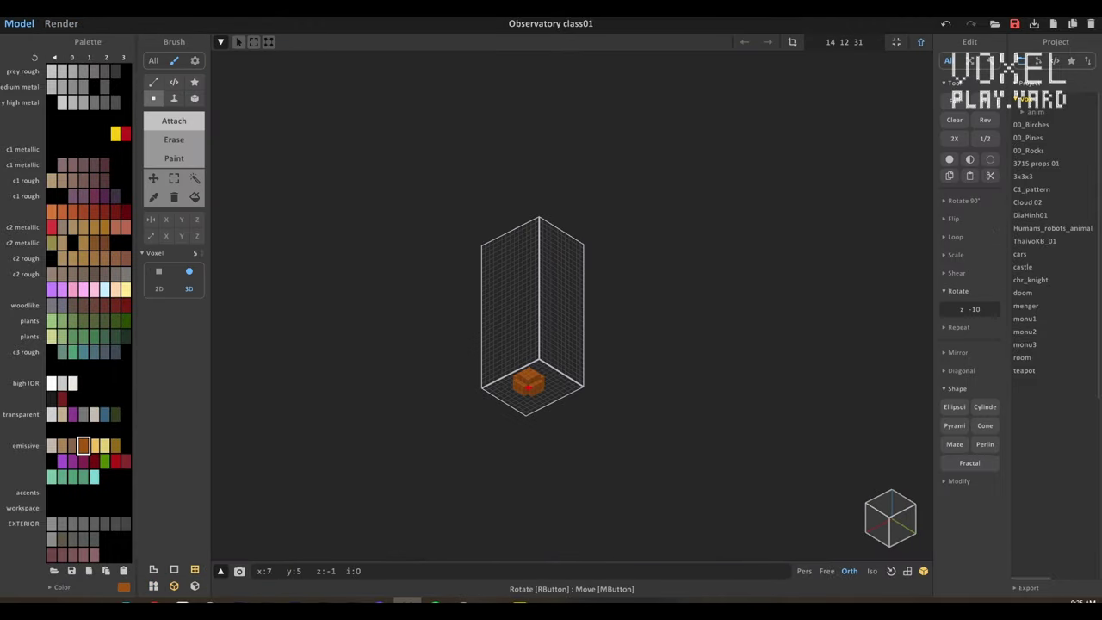
- Sculpt a twisting orange emissive flame in the 14 × 12 × 31 volume and paint its base and middle pale yellow
right_drag(474, 360, 525, 360)
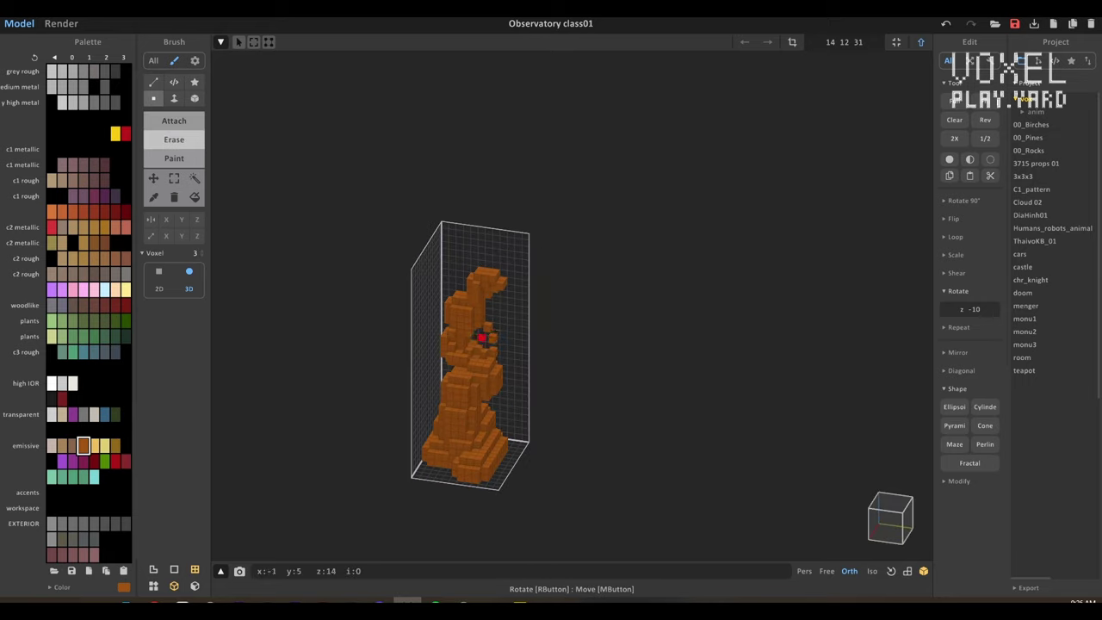
key(g)
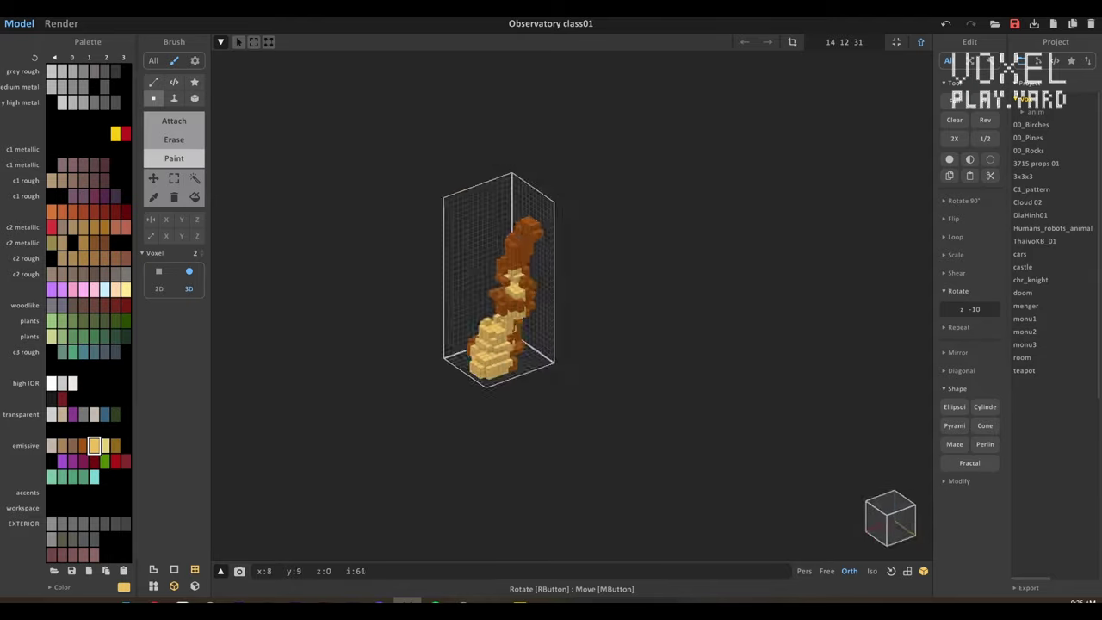
key(r)
scroll(478, 293, up, 3)
key(ctrl+z)
mouse_move(482, 293)
right_down()
mouse_move(569, 297)
mouse_move(584, 342)
right_up()
key(t)
click(83, 445)
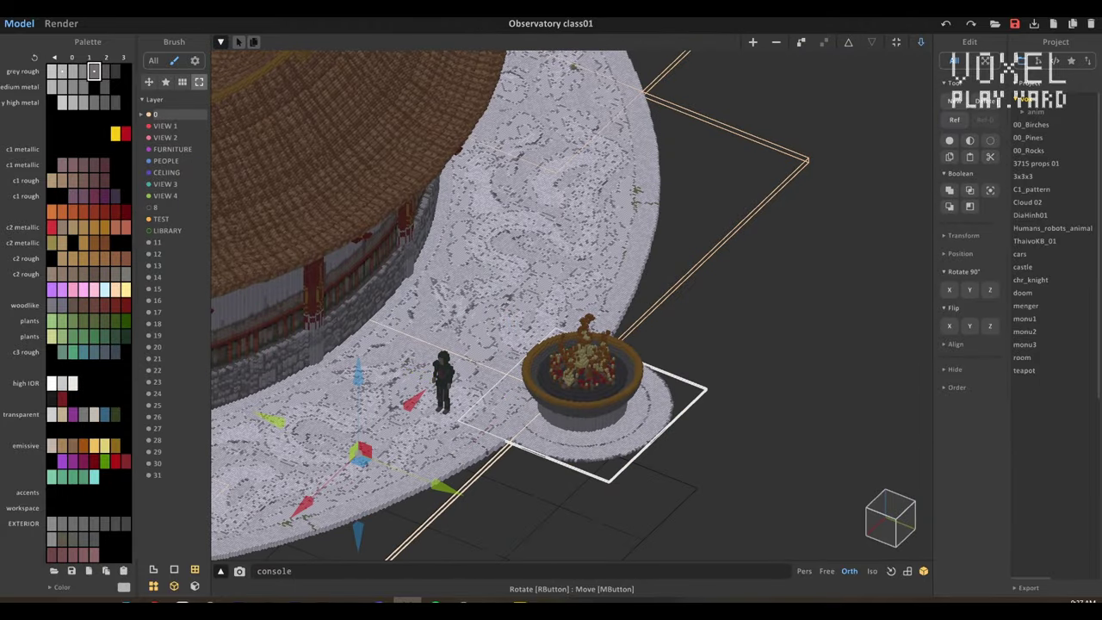
- Frame the red door leaf with a gold border and gold corner ornaments, mirrored along Y and Z
right_drag(568, 344, 655, 327)
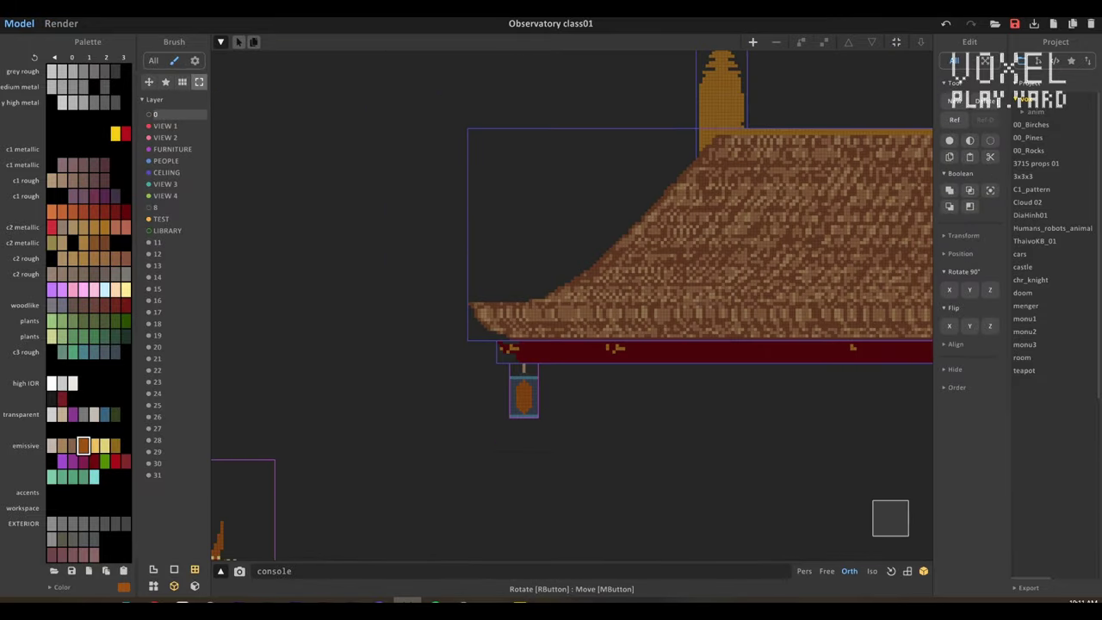
key(Tab)
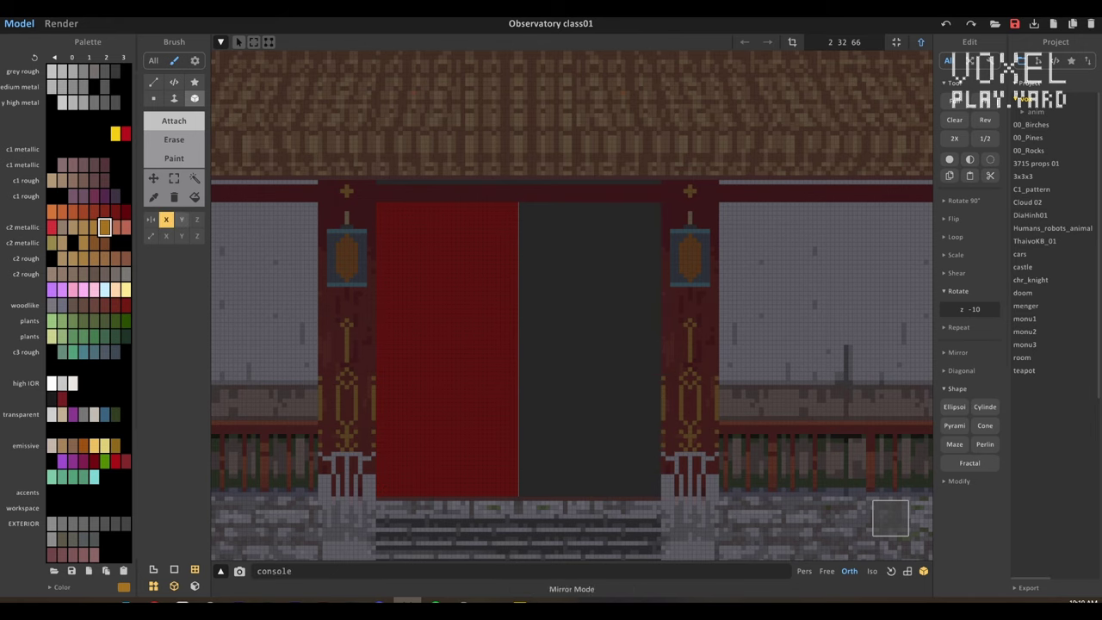
click(167, 219)
click(181, 219)
click(196, 219)
drag(383, 491, 506, 347)
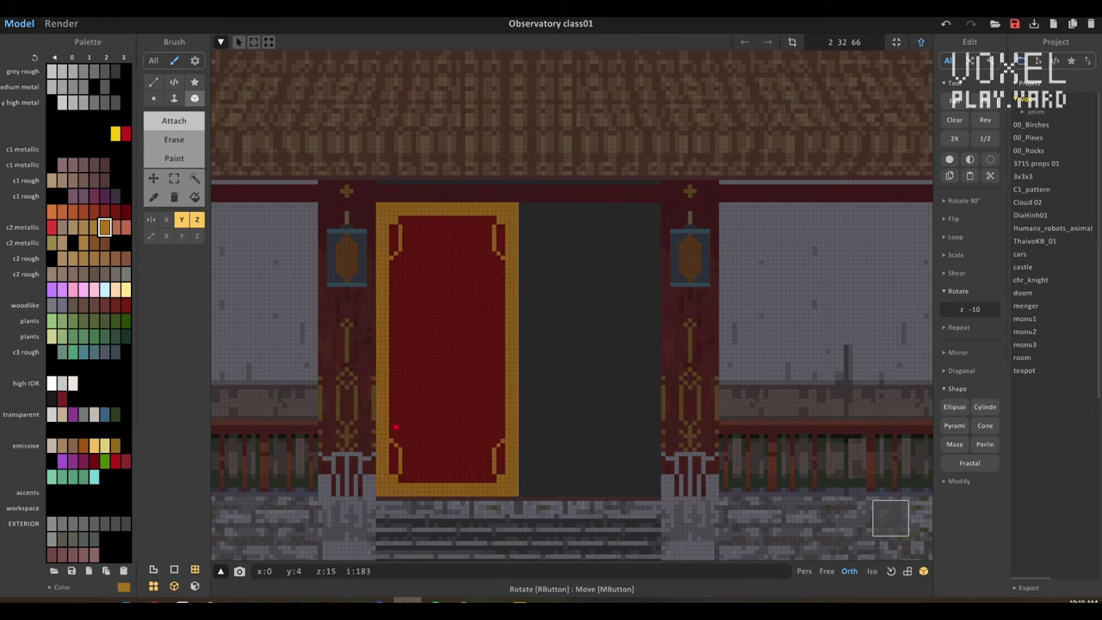
- Refine the door's gold border into double lines with crossed corners and add a gold half-disc at the inner edge
ctrl+drag(391, 212, 383, 342)
scroll(502, 213, up, 2)
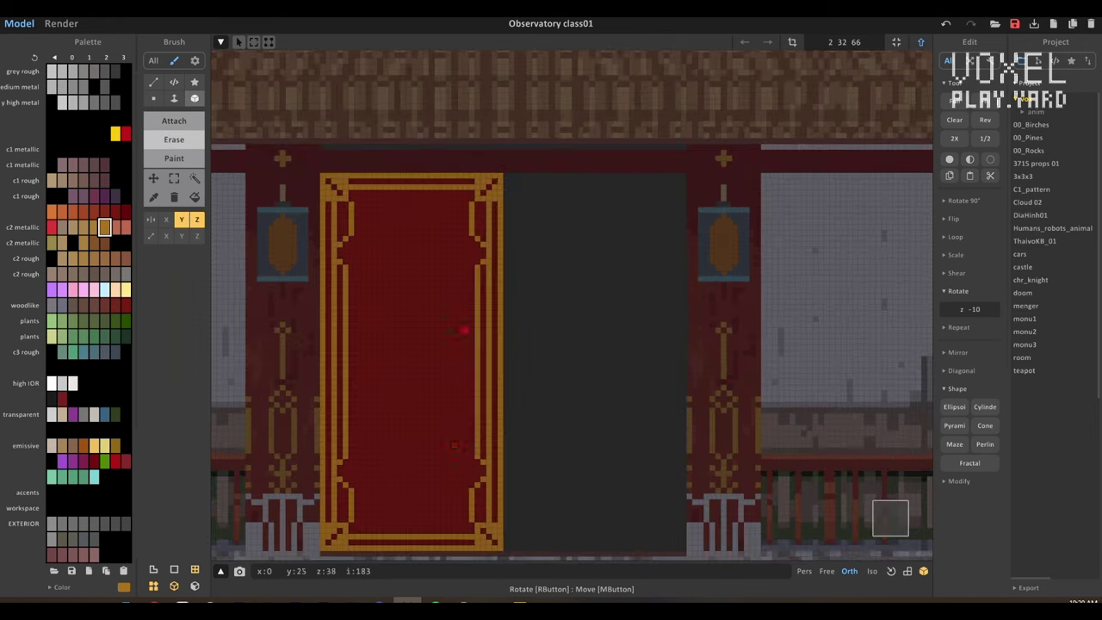
mouse_move(502, 213)
right_down()
mouse_move(413, 258)
mouse_move(488, 352)
right_up()
scroll(488, 352, up, 2)
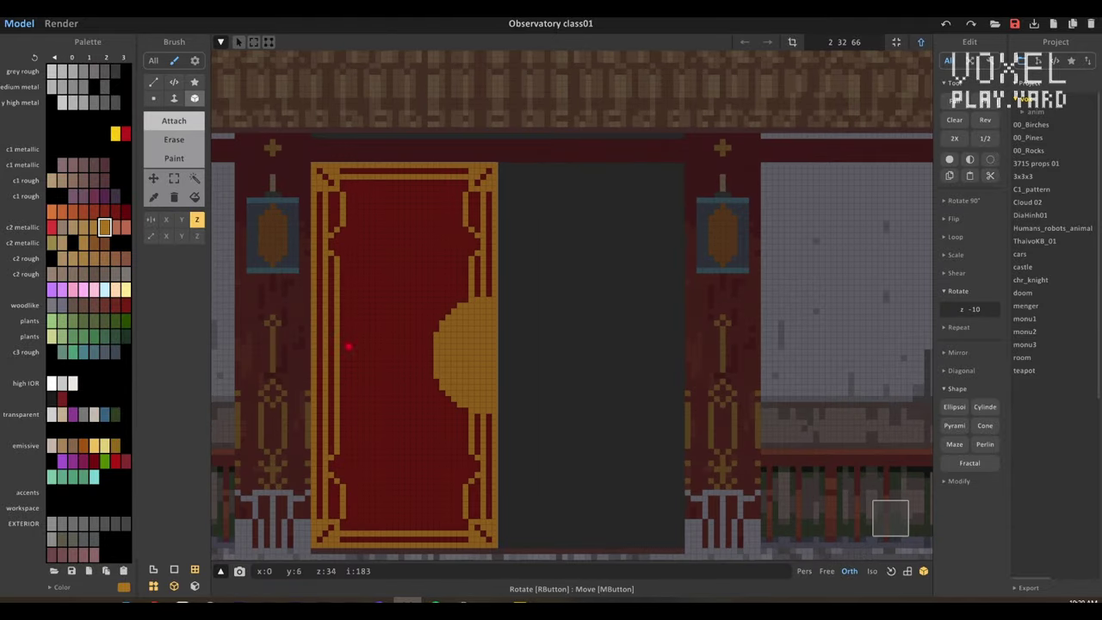
- Paint a mirrored blue scroll ornament on the red door leaf and break up its strokes with darker blue
scroll(349, 346, down, 3)
scroll(431, 265, up, 3)
key(v)
key(alt)
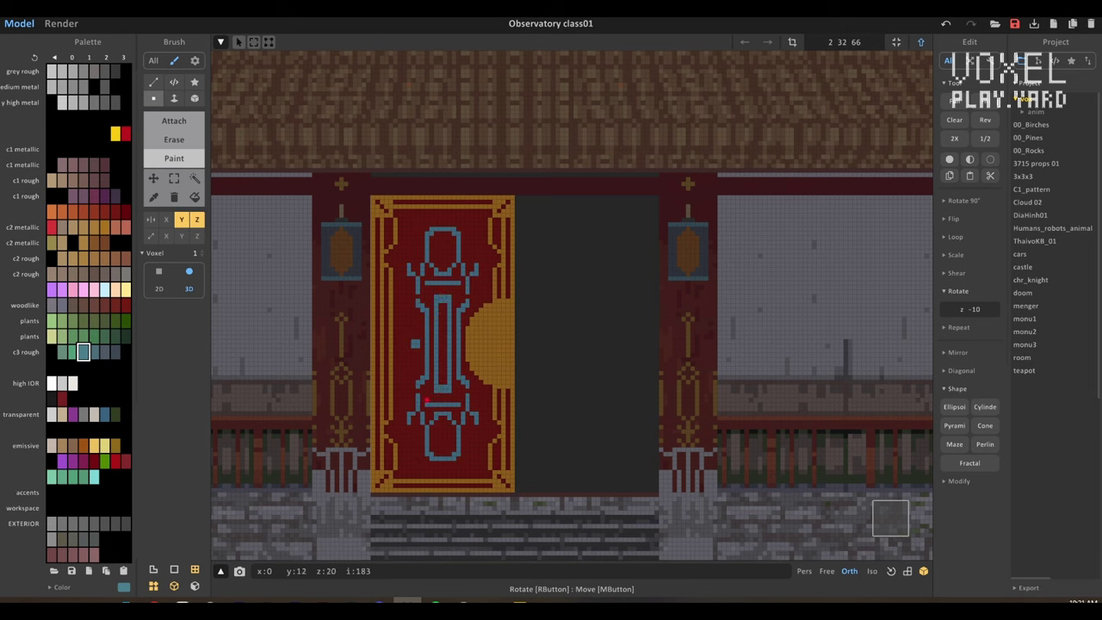
scroll(412, 378, down, 3)
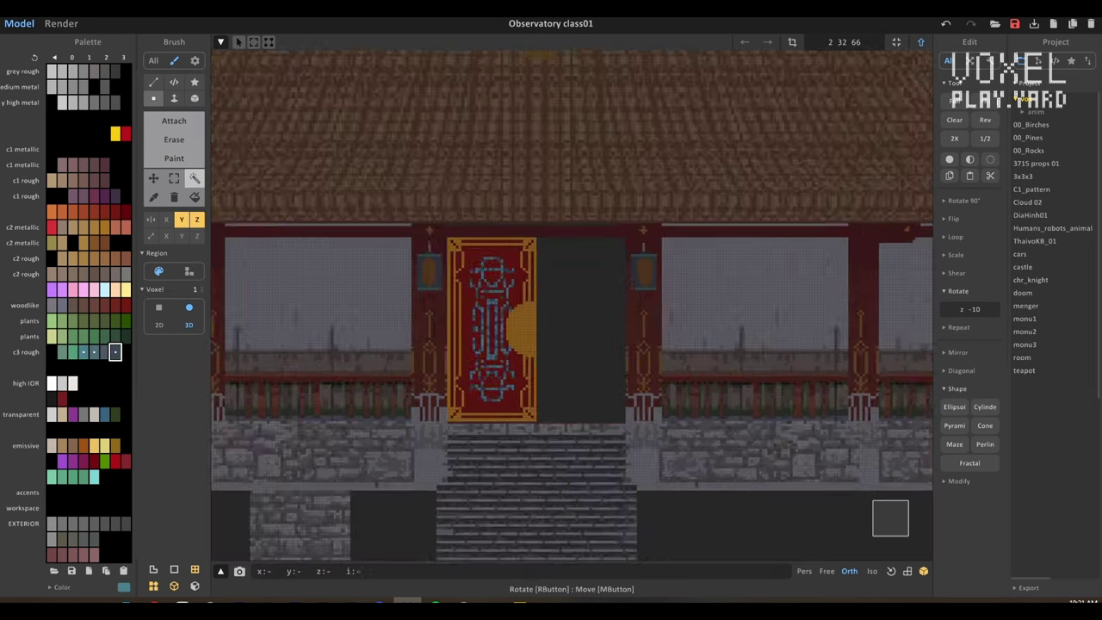
- Turn the door's gold half-disc into a gold ring with a red interior and a gold knob at its centre
scroll(431, 344, up, 3)
click(62, 72)
scroll(448, 344, up, 3)
scroll(448, 345, down, 2)
click(457, 362)
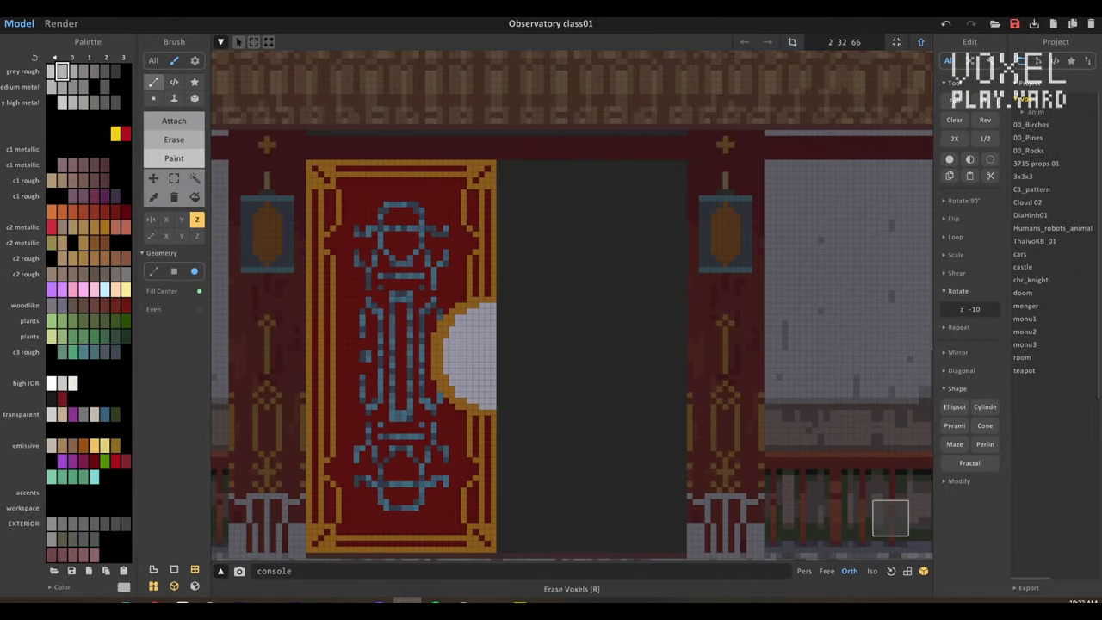
click(115, 211)
scroll(472, 354, down, 2)
click(104, 227)
click(471, 355)
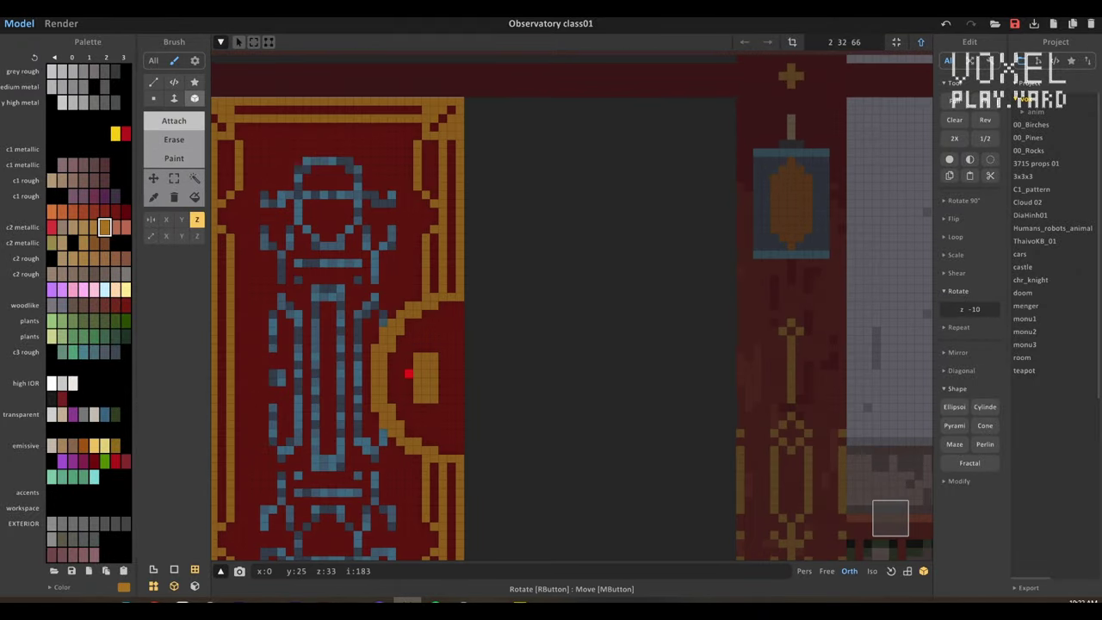
- Round off the door knob and raise it and the gold trim in relief from the door leaf
mouse_move(569, 344)
right_down()
mouse_move(637, 327)
mouse_move(569, 301)
right_up()
scroll(516, 284, up, 3)
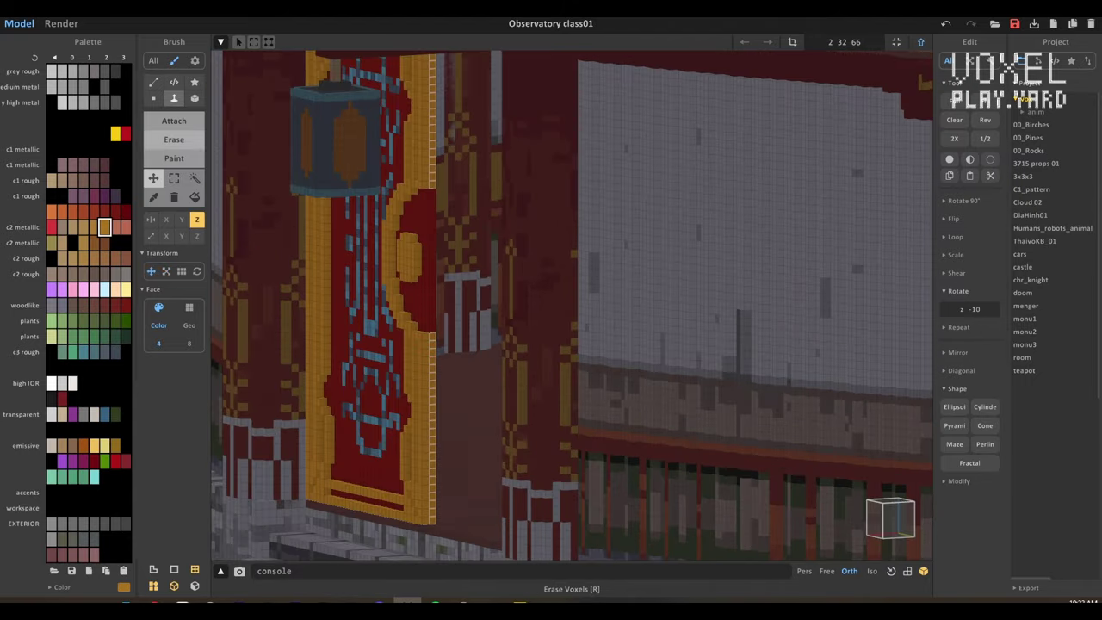
mouse_move(482, 275)
right_down()
mouse_move(405, 253)
mouse_move(453, 276)
right_up()
scroll(452, 275, up, 2)
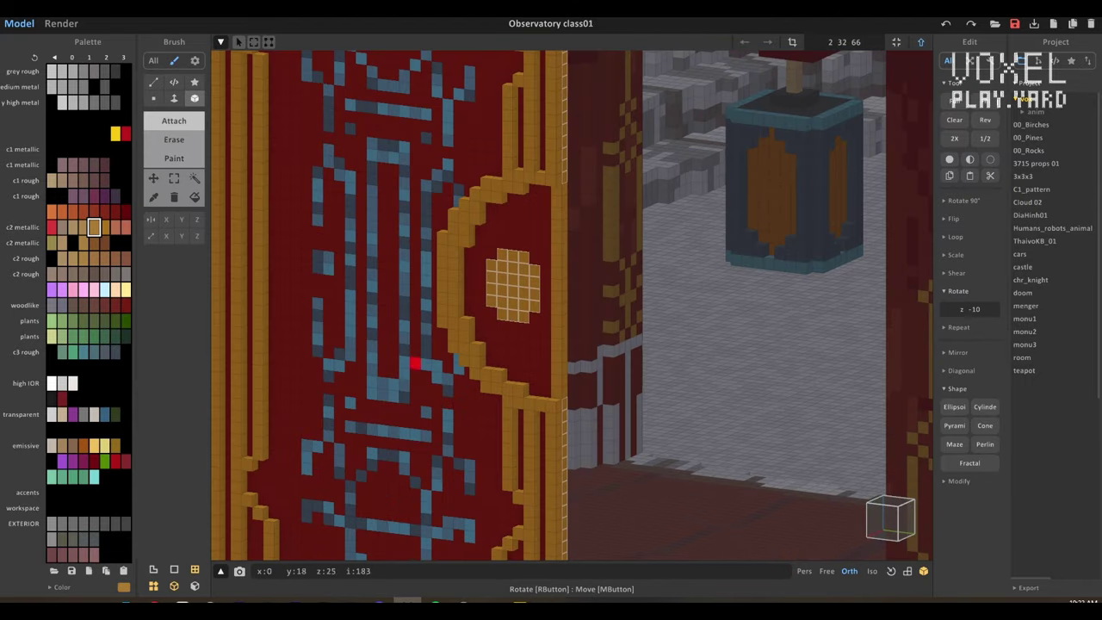
key(Escape)
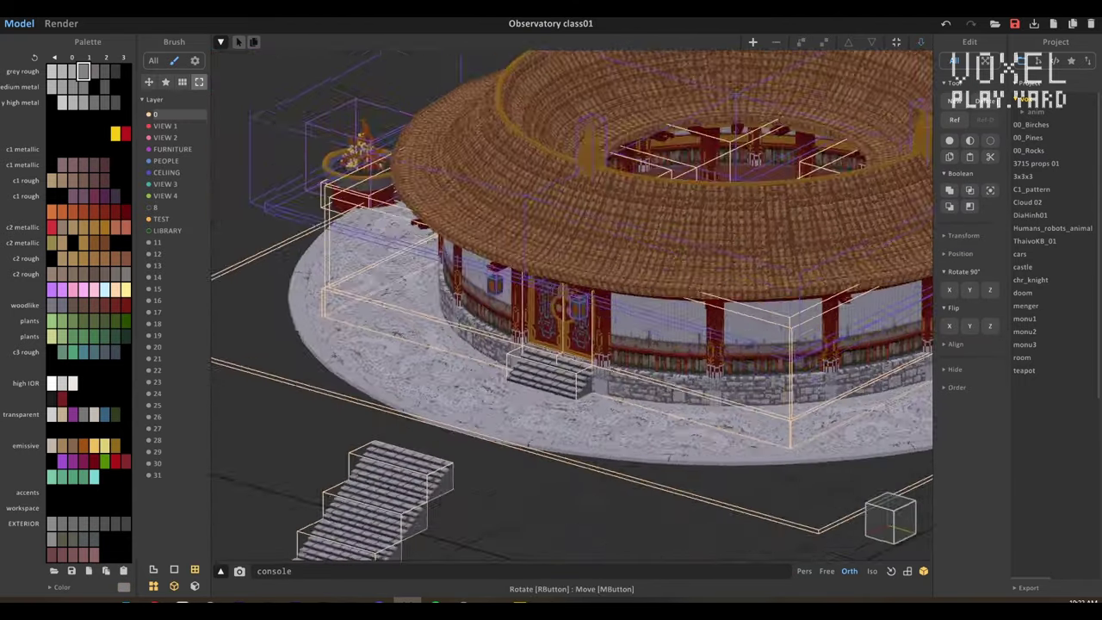
- Enlarge the volume around the red cylinder between the two stair flights to 102 × 102 × 20
key(Tab)
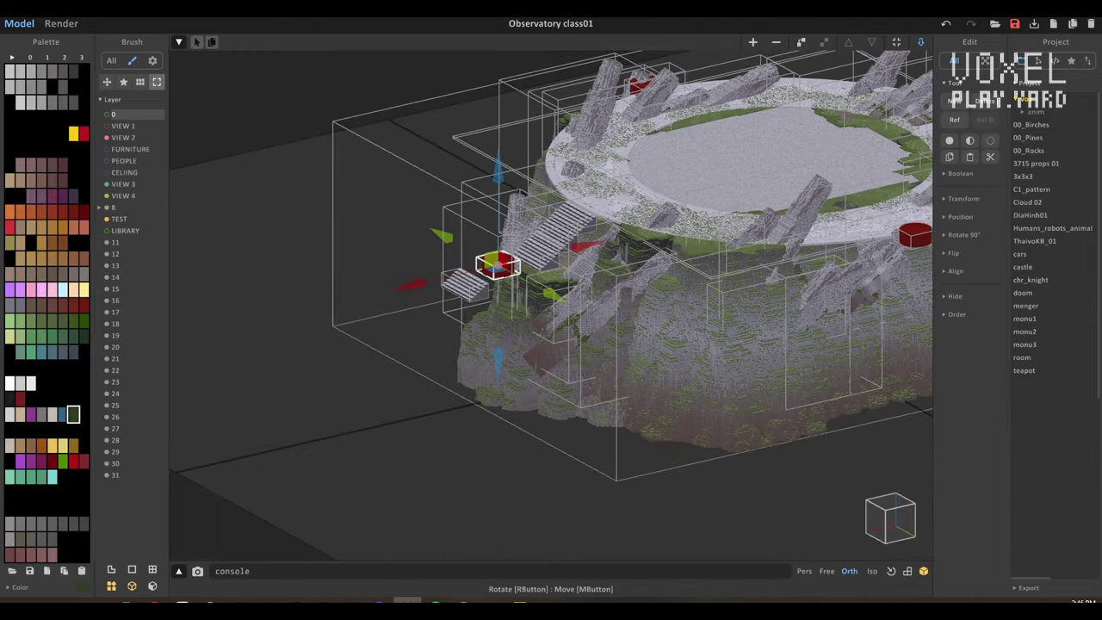
key(Tab)
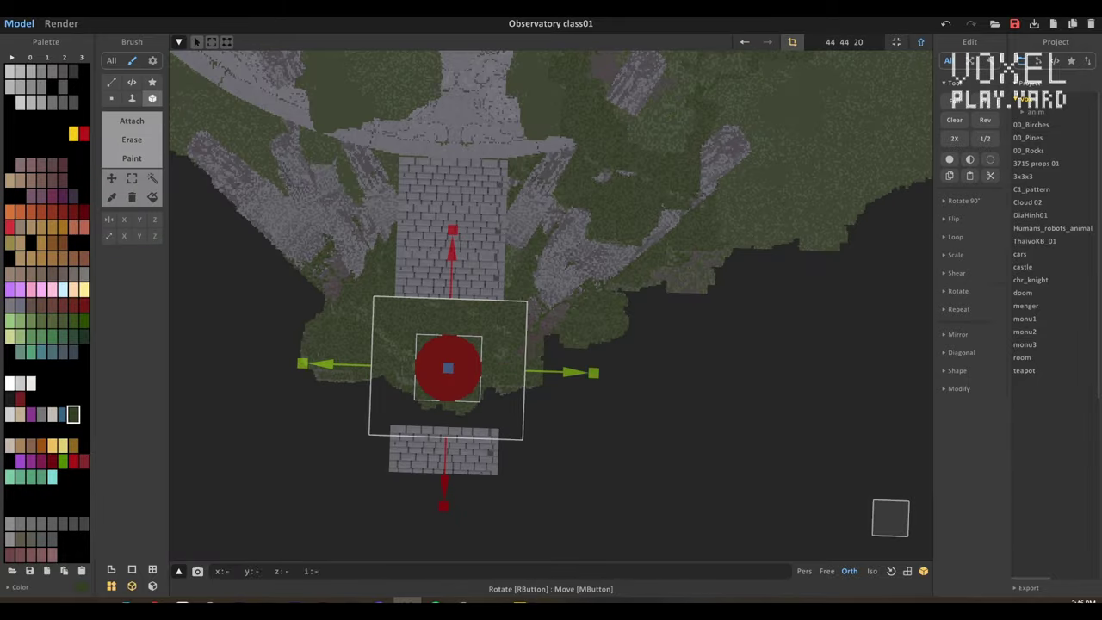
key(Tab)
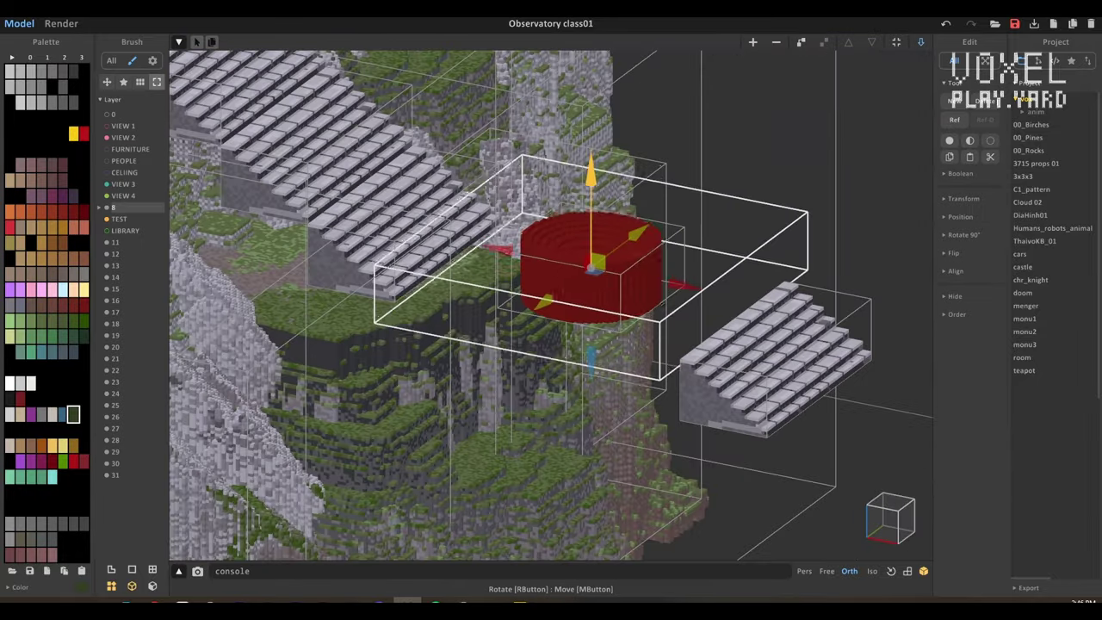
- Draw a light grey circular landing on the mossy ledge around the red cylinder, with a darker ring near its rim
key(Tab)
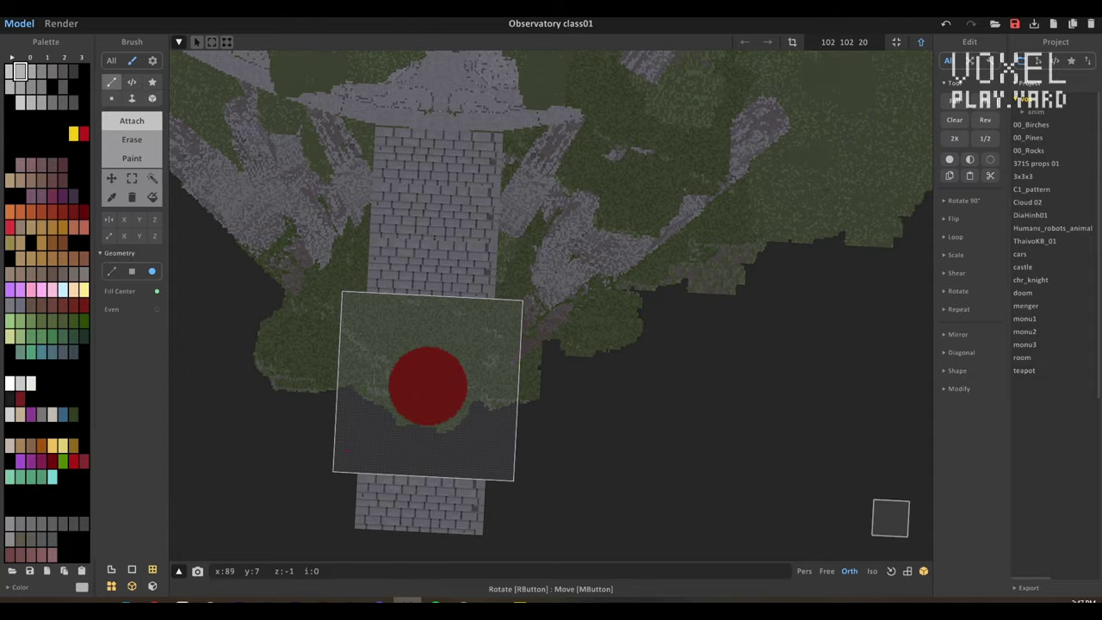
key(Tab)
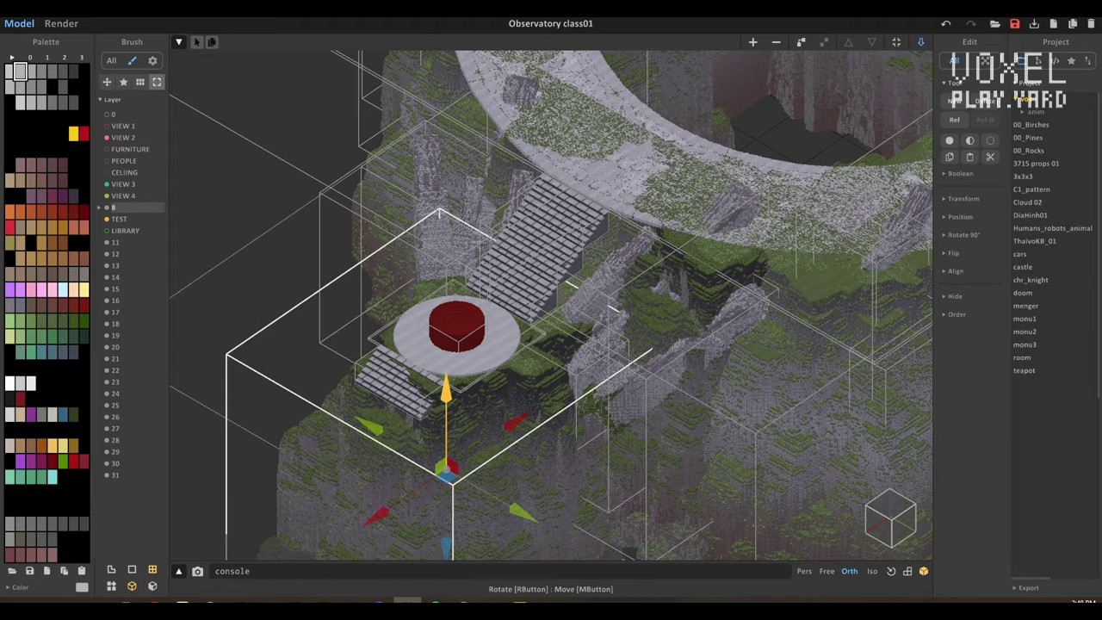
scroll(591, 303, up, 3)
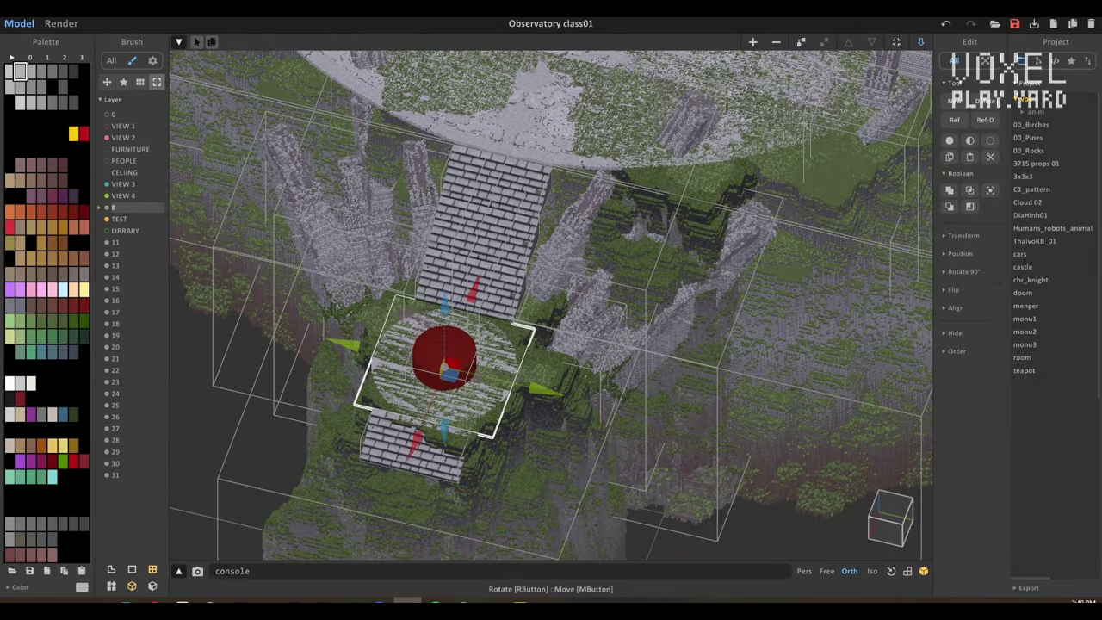
key(Tab)
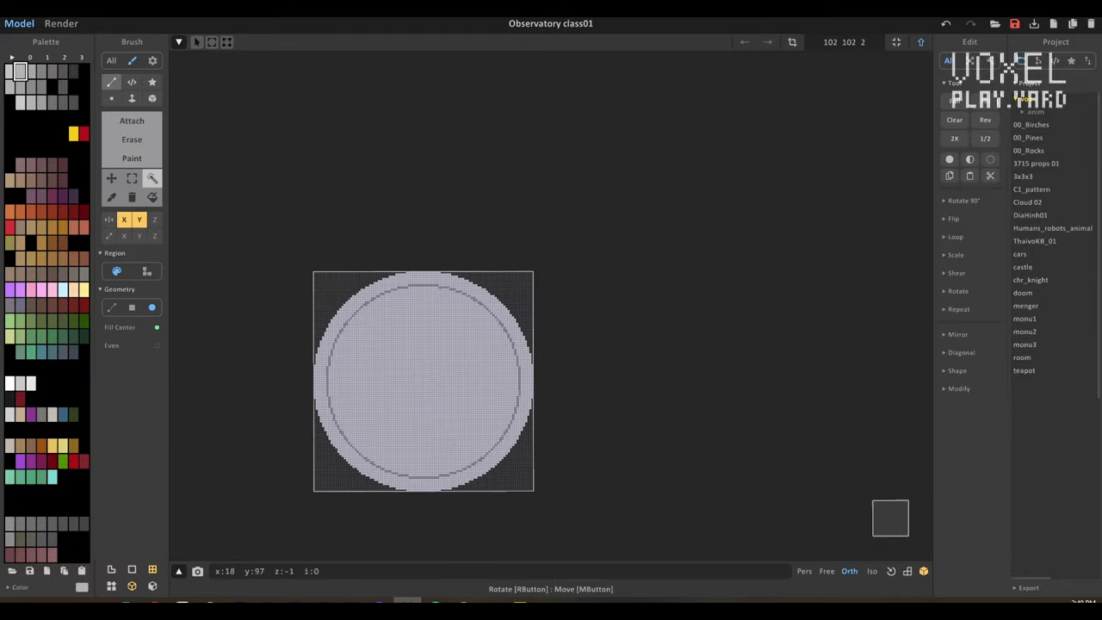
key(Tab)
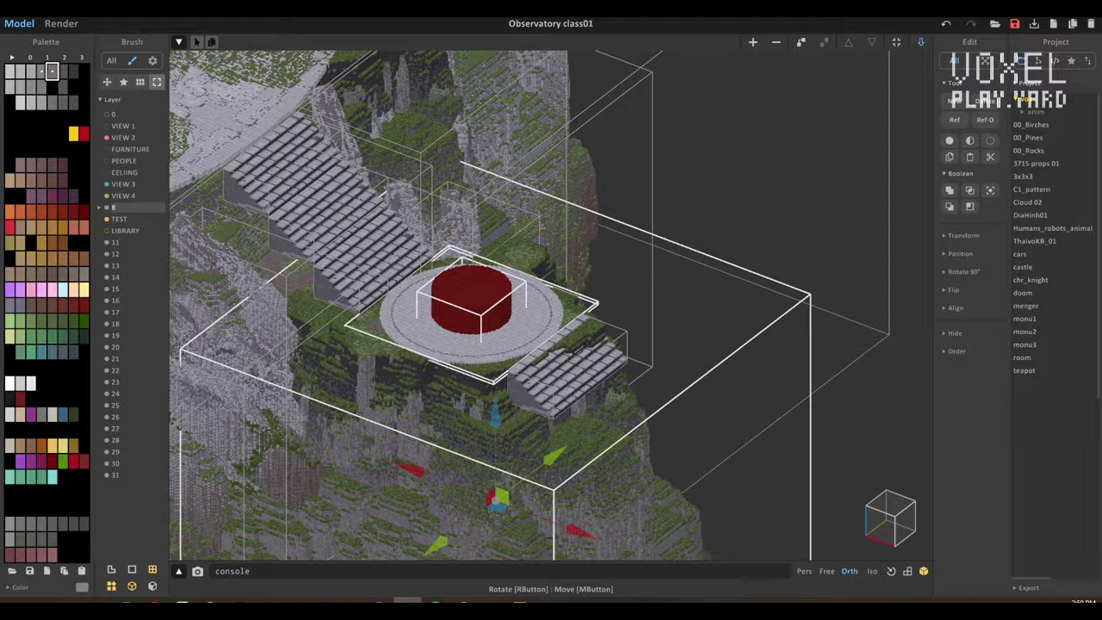
- Fit the lower stairs against the circular landing and erase the moss voxels poking through the top steps
click(567, 372)
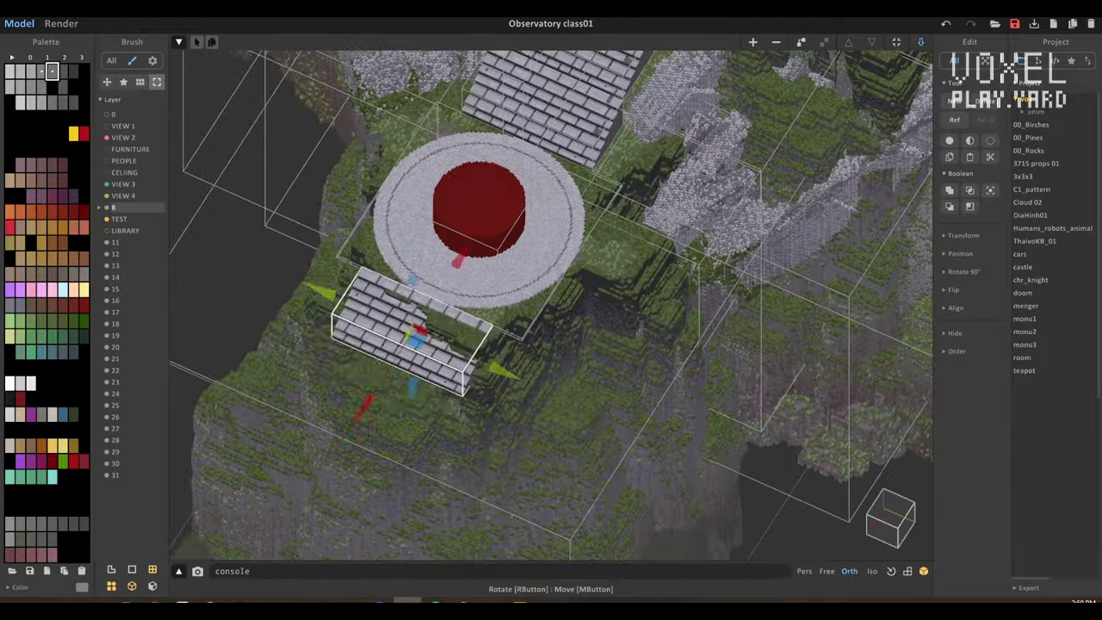
key(Tab)
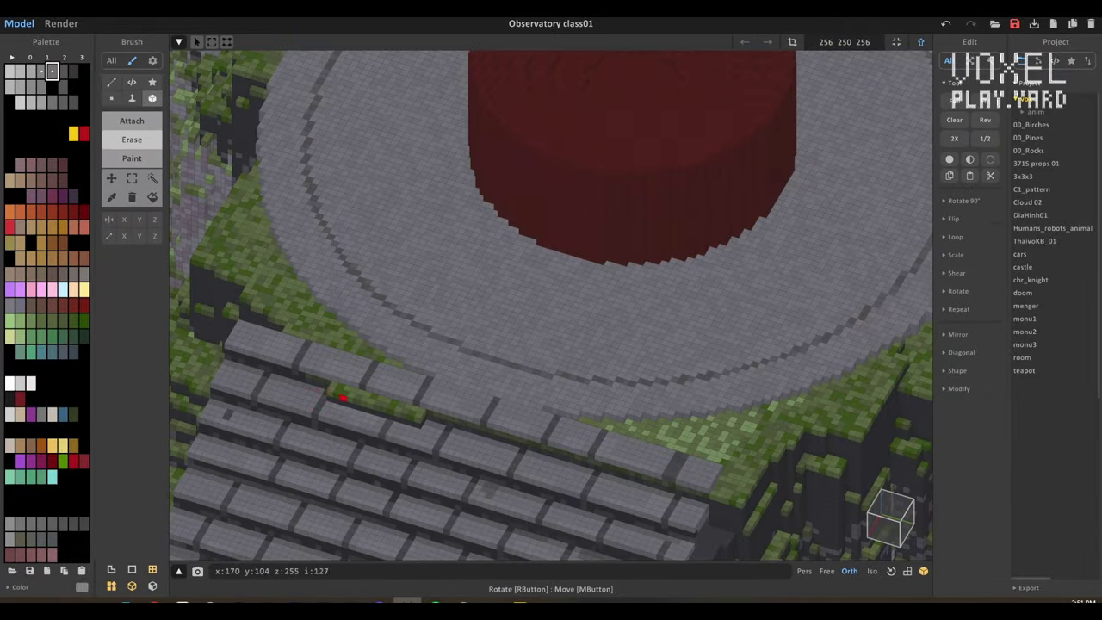
key(Tab)
key(Tab)
key(Tab)
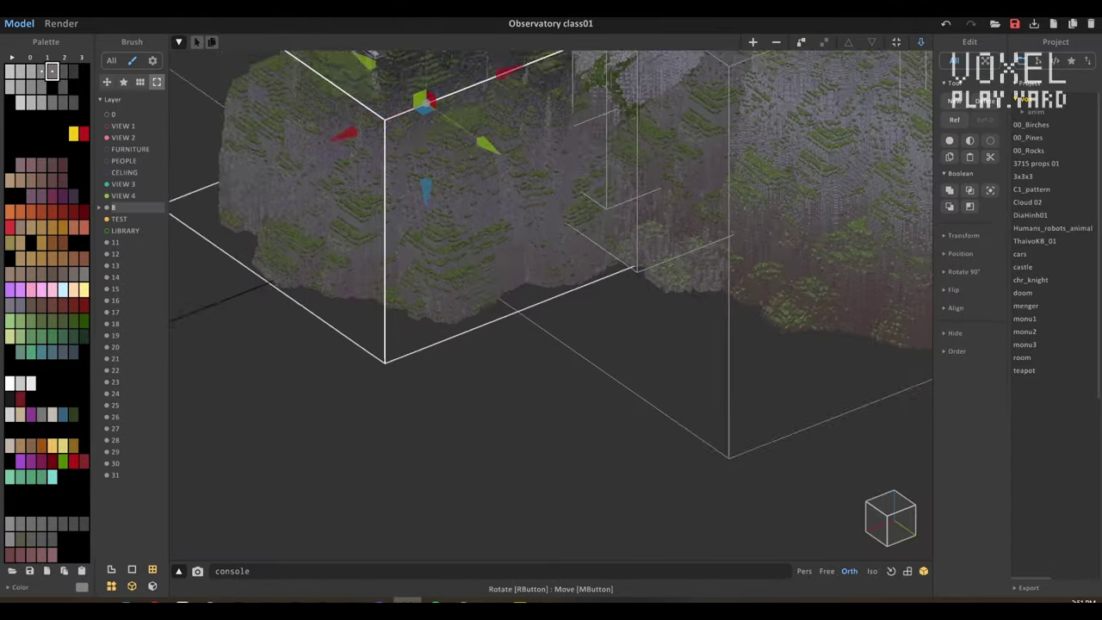